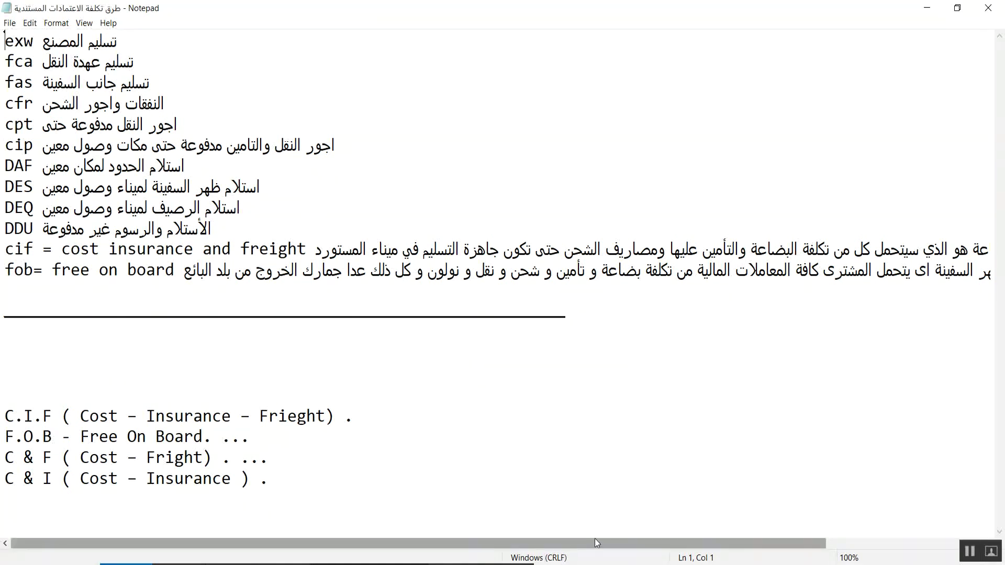
Read the full CIF and FOB definitions in the Notepad list, and switch to the purchase cost types screen in Onyx Pro ERP
{"action": "left_click_drag", "start_coordinate": [595, 539], "coordinate": [751, 542]}
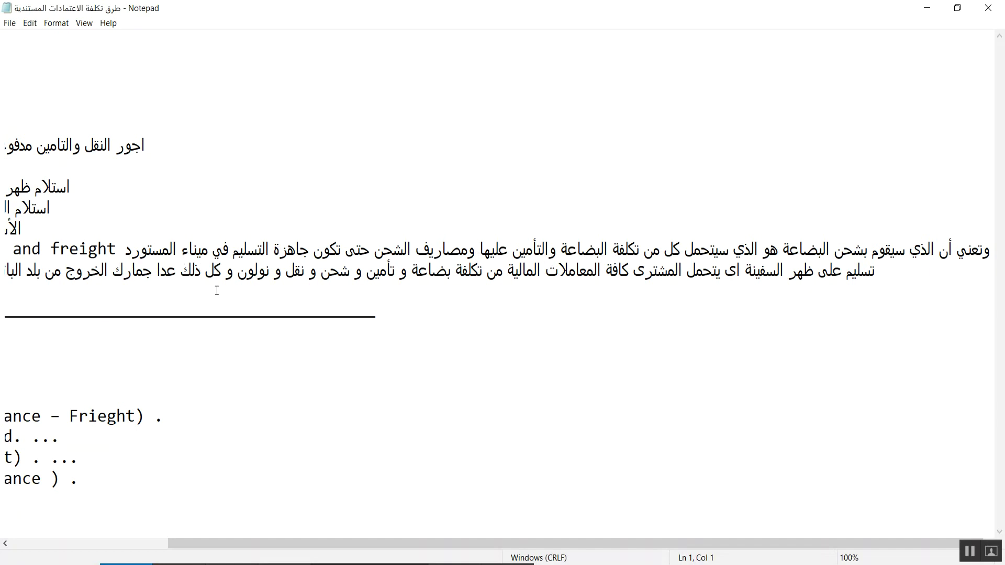
{"action": "left_click_drag", "start_coordinate": [393, 539], "coordinate": [144, 498]}
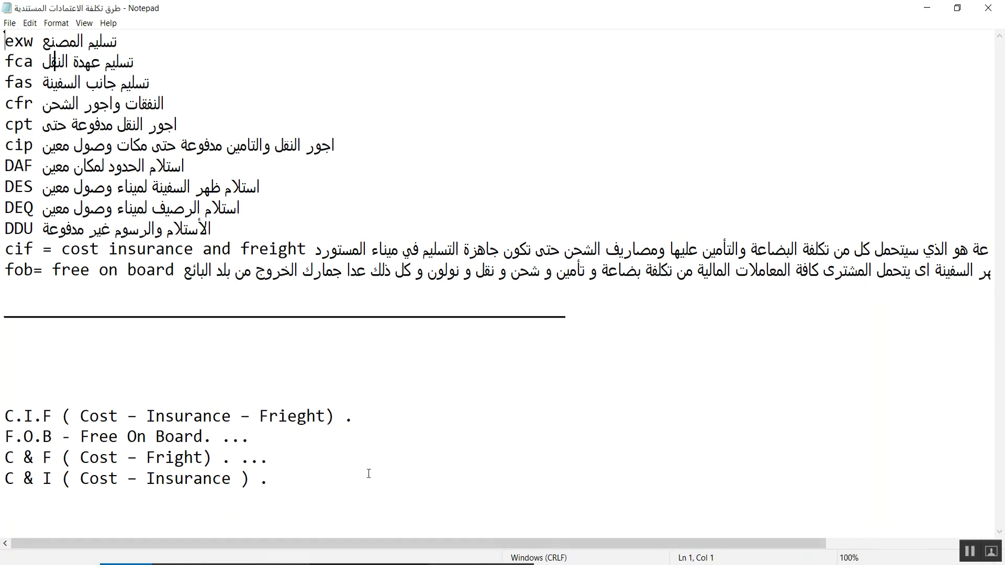
{"action": "left_click", "coordinate": [927, 11]}
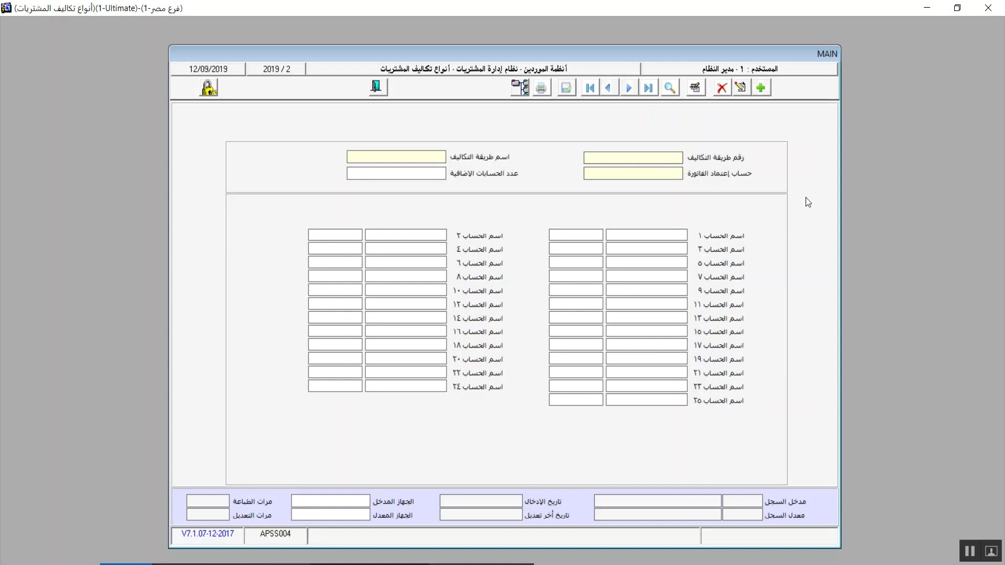
Add a new purchase costing method record and name it FOB
{"action": "left_click", "coordinate": [767, 90]}
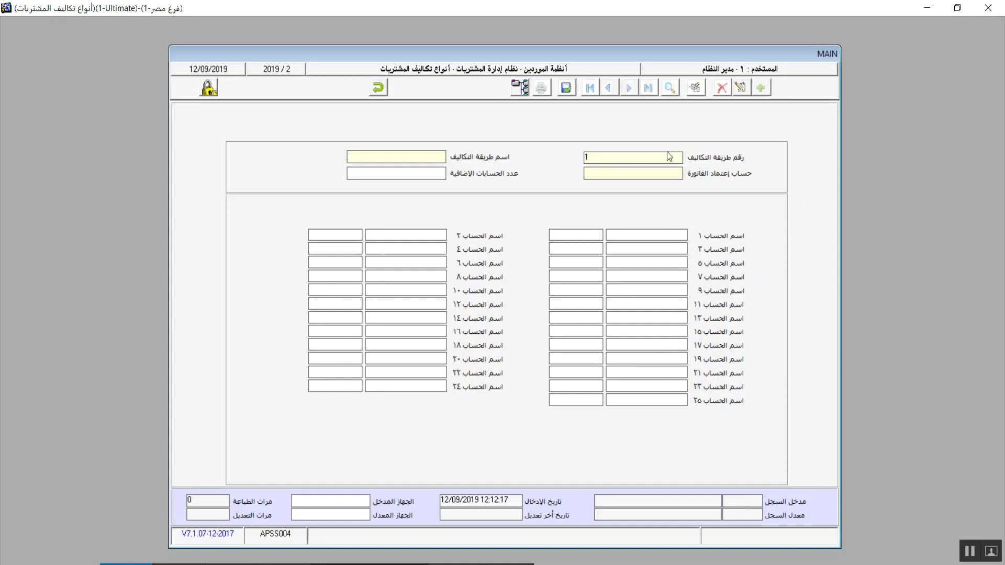
{"action": "key", "text": "Return"}
{"action": "type", "text": "FOB"}
Recheck the FOB definition in the Notepad list and return to the new costing method record in the ERP
{"action": "key", "text": "alt+Tab"}
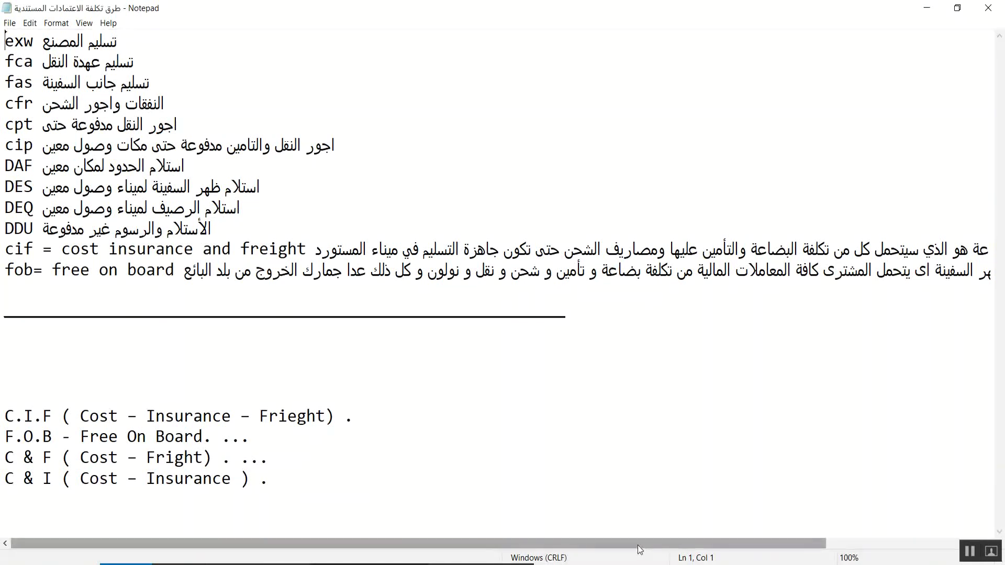
{"action": "left_click_drag", "start_coordinate": [637, 543], "coordinate": [796, 543]}
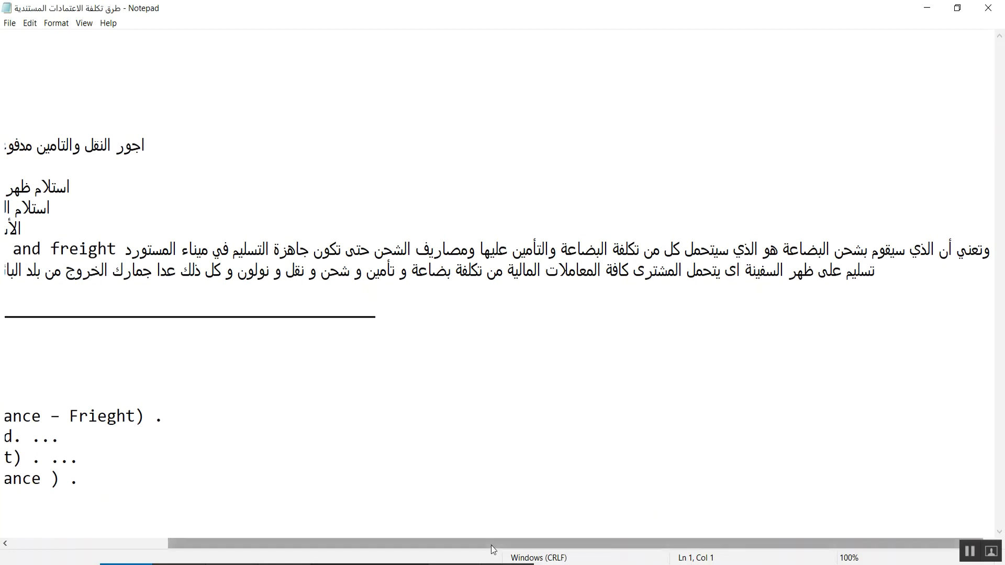
{"action": "left_click_drag", "start_coordinate": [491, 544], "coordinate": [339, 509]}
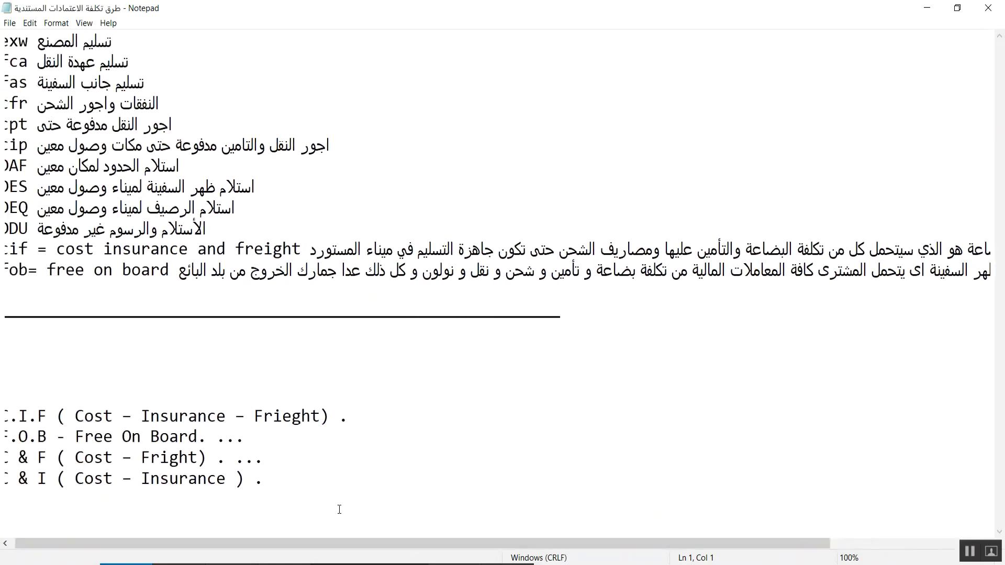
{"action": "left_click", "coordinate": [926, 8]}
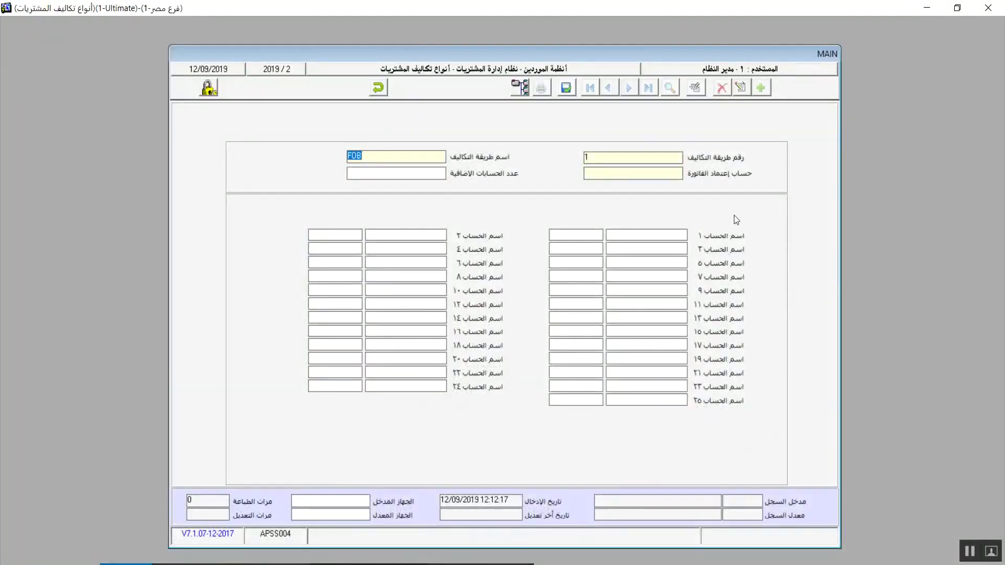
Search the account list for the invoice credit account using اعتماد and مستند, and leave the list without choosing an account
{"action": "left_click", "coordinate": [676, 175]}
{"action": "double_click", "coordinate": [675, 175]}
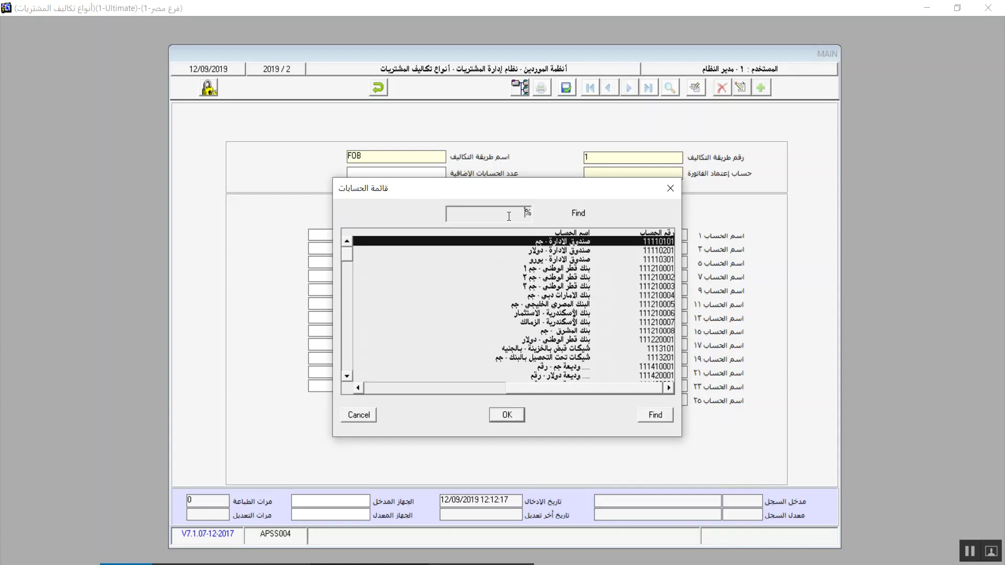
{"action": "type", "text": "اعتماد"}
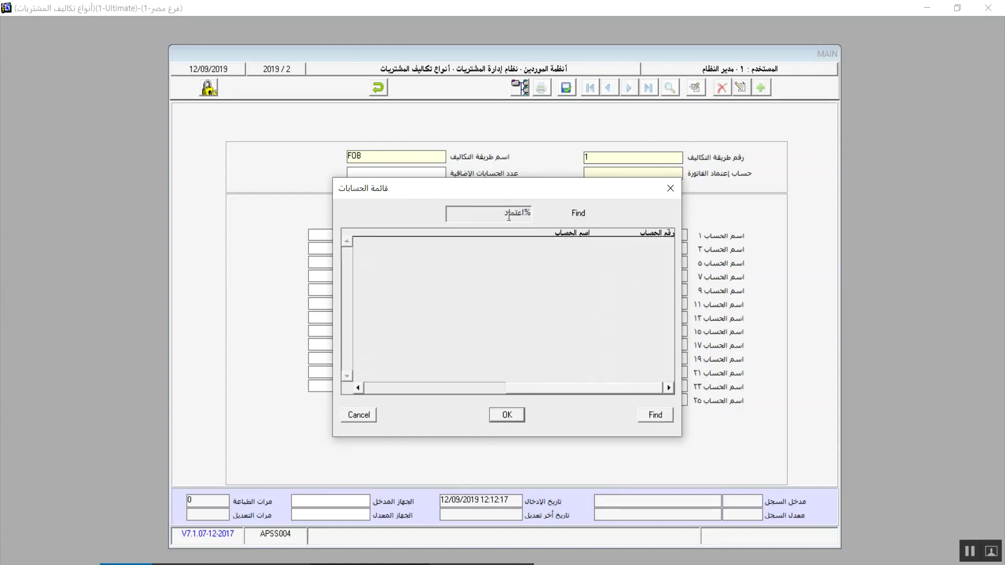
{"action": "key", "text": "BackSpace"}
{"action": "key", "text": "shift+Home"}
{"action": "key", "text": "BackSpace"}
{"action": "type", "text": "مستند"}
{"action": "left_click", "coordinate": [358, 415]}
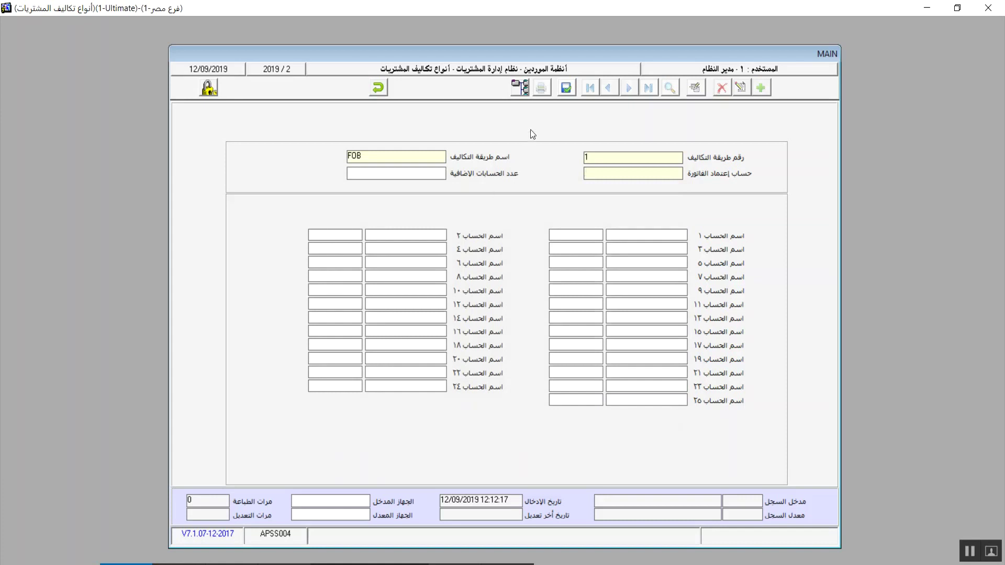
Open the chart of accounts screen (الدليل المحاسبي) from the list of system screens
{"action": "left_click", "coordinate": [521, 92]}
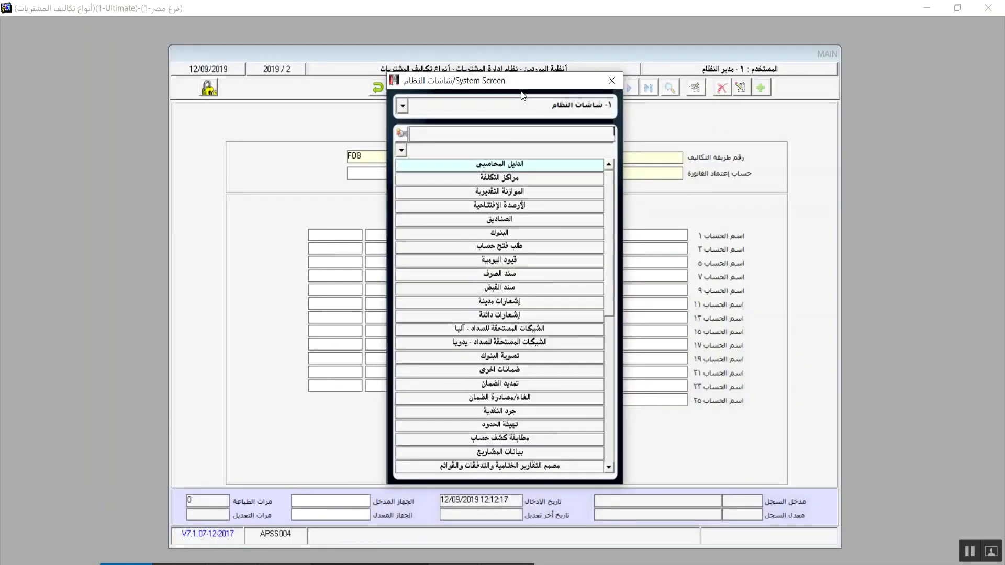
{"action": "double_click", "coordinate": [500, 165]}
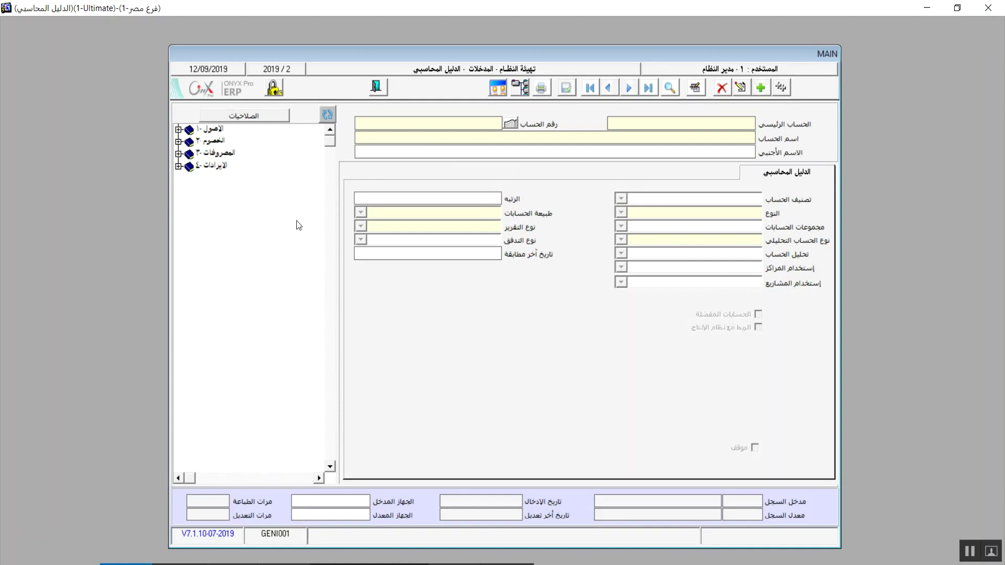
{"action": "left_click", "coordinate": [968, 551]}
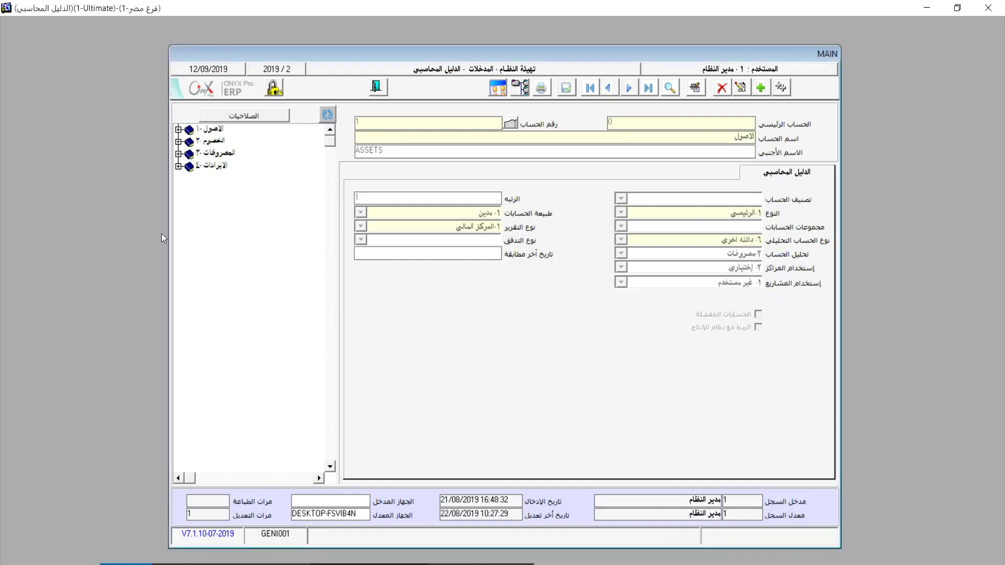
Expand الاصول down to the purchase groups under الاعتمادات المستندية, and display the account اعتماد شراء أصول رقم
{"action": "left_click", "coordinate": [178, 129]}
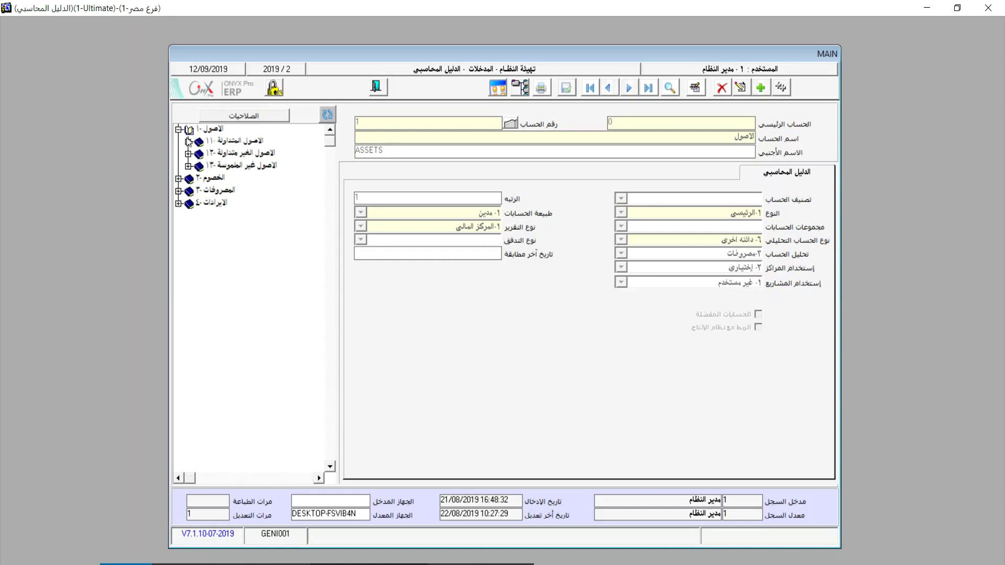
{"action": "left_click", "coordinate": [188, 141]}
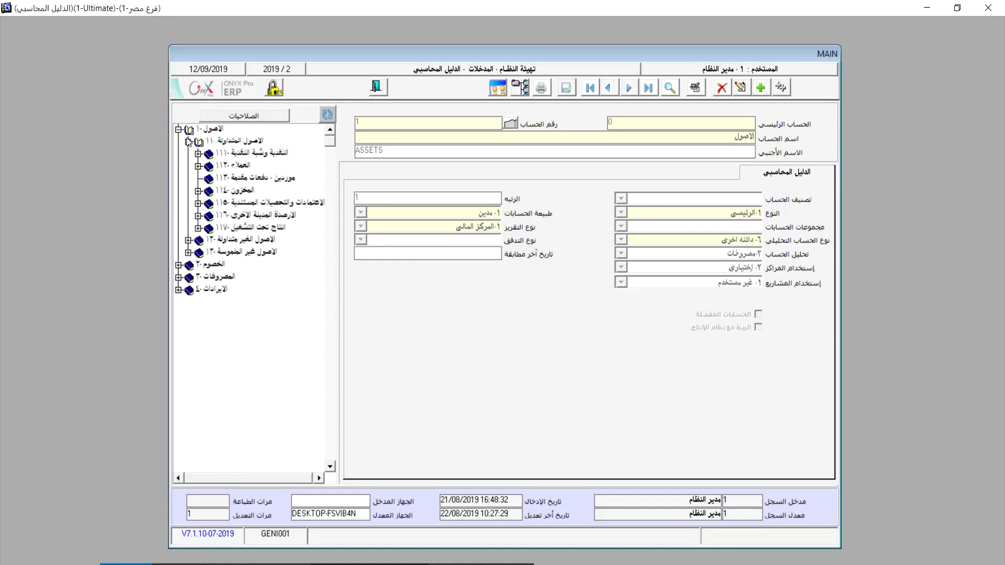
{"action": "left_click", "coordinate": [202, 206]}
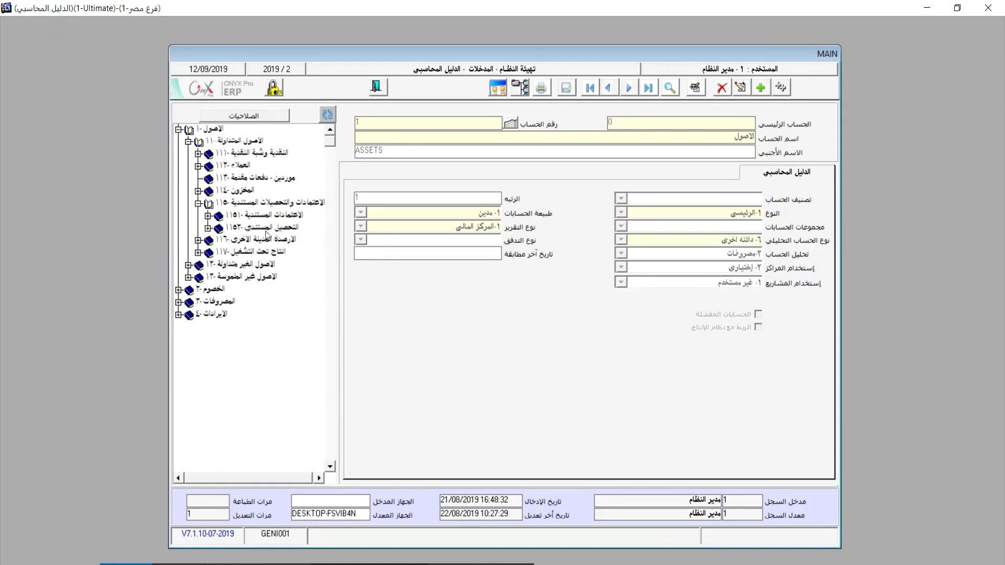
{"action": "left_click", "coordinate": [279, 217]}
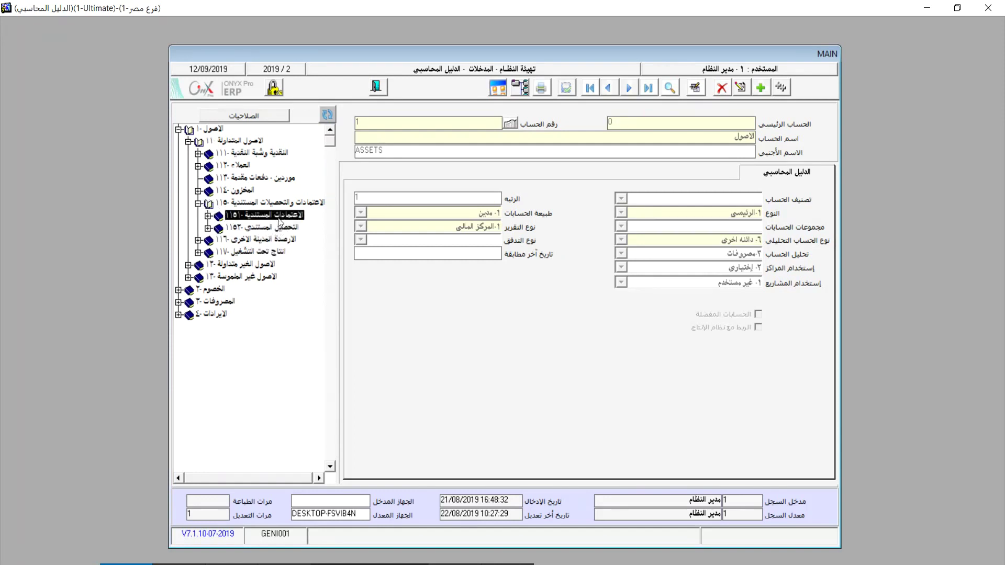
{"action": "left_click", "coordinate": [208, 216]}
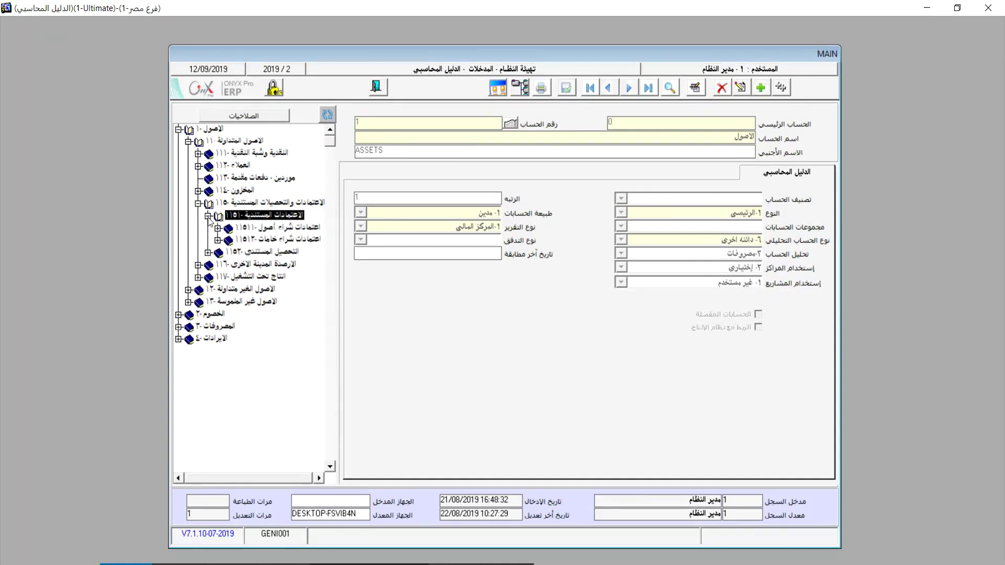
{"action": "left_click", "coordinate": [218, 229]}
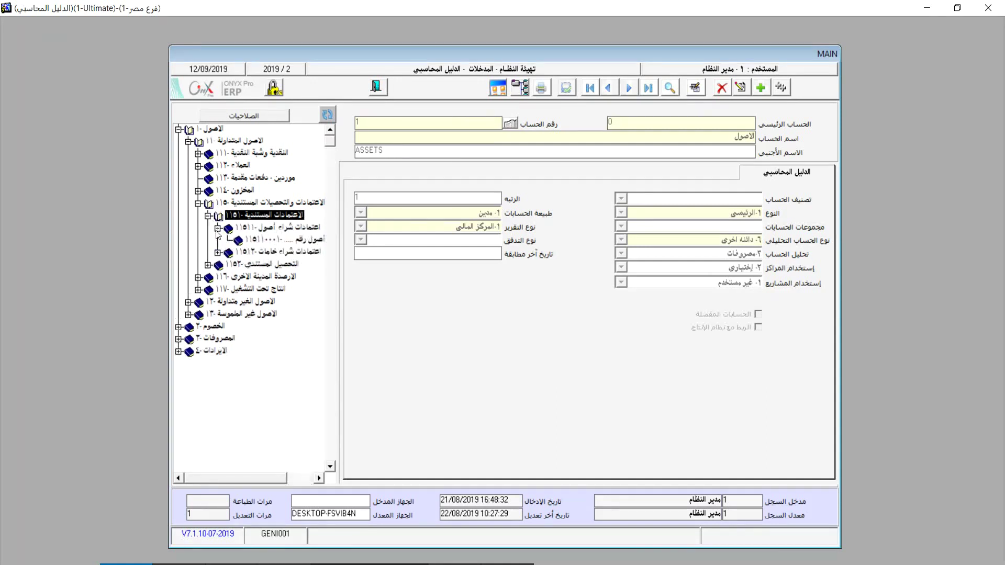
{"action": "left_click", "coordinate": [217, 252]}
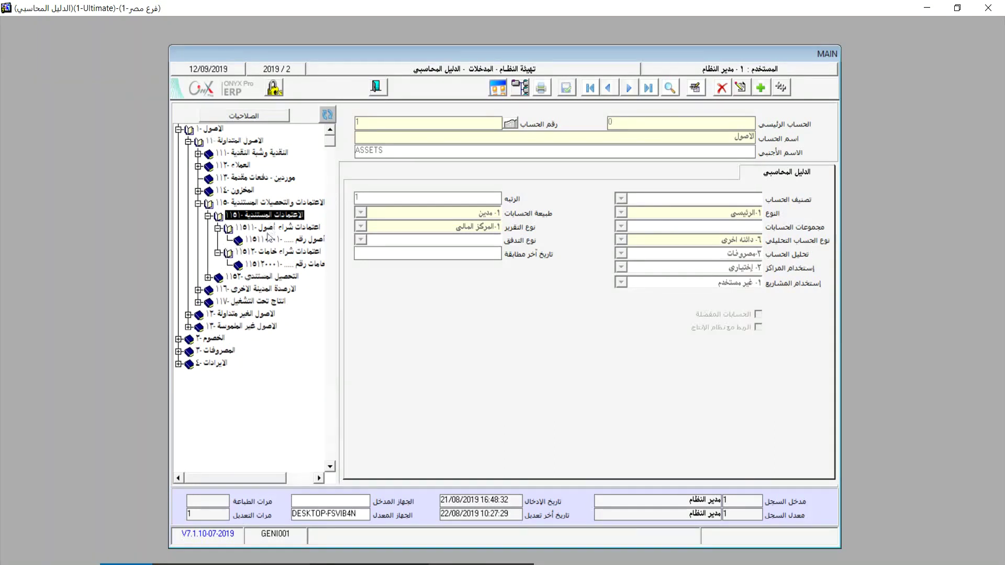
{"action": "left_click", "coordinate": [264, 241]}
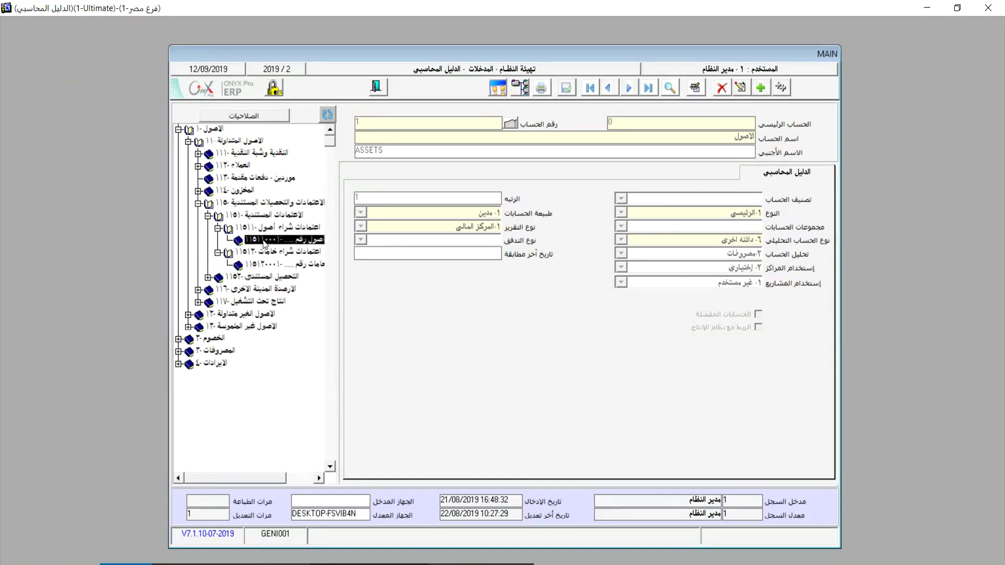
{"action": "double_click", "coordinate": [264, 242]}
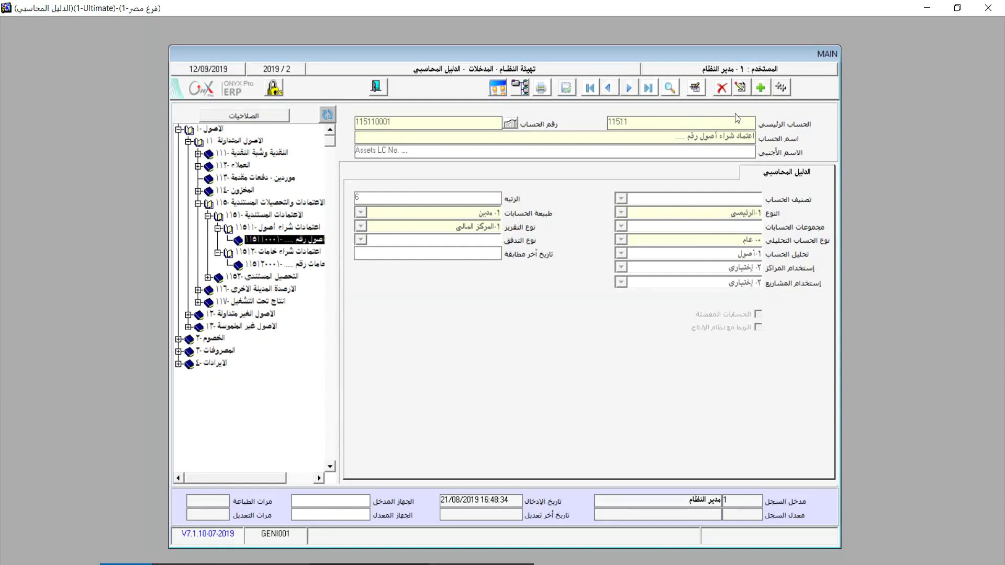
{"action": "left_click", "coordinate": [739, 89]}
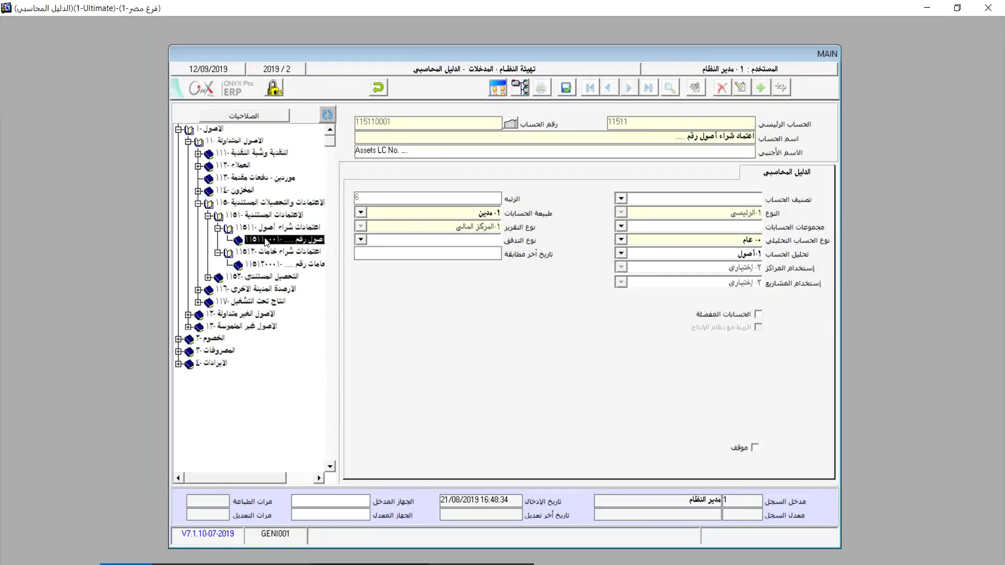
{"action": "left_click", "coordinate": [378, 88]}
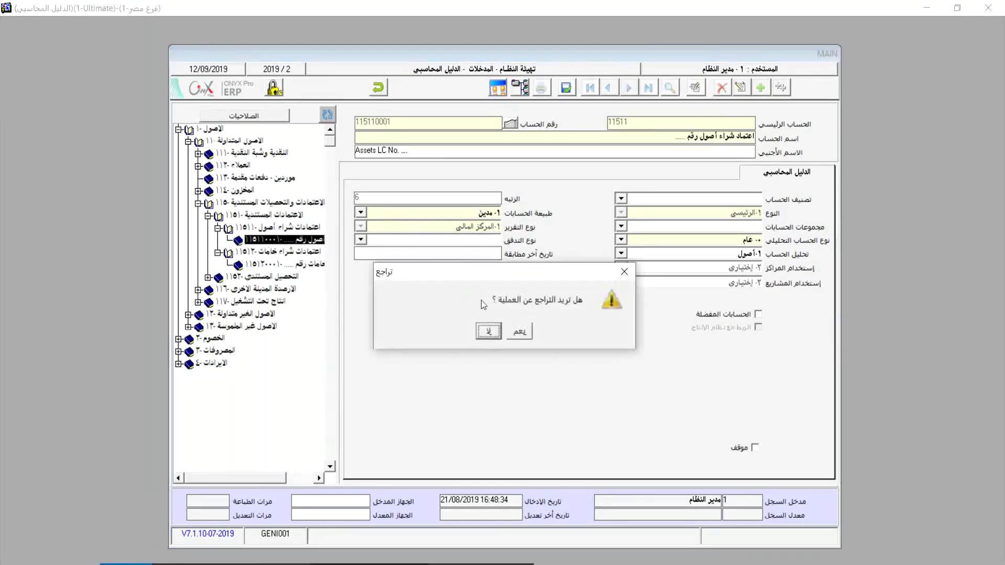
{"action": "left_click", "coordinate": [521, 334]}
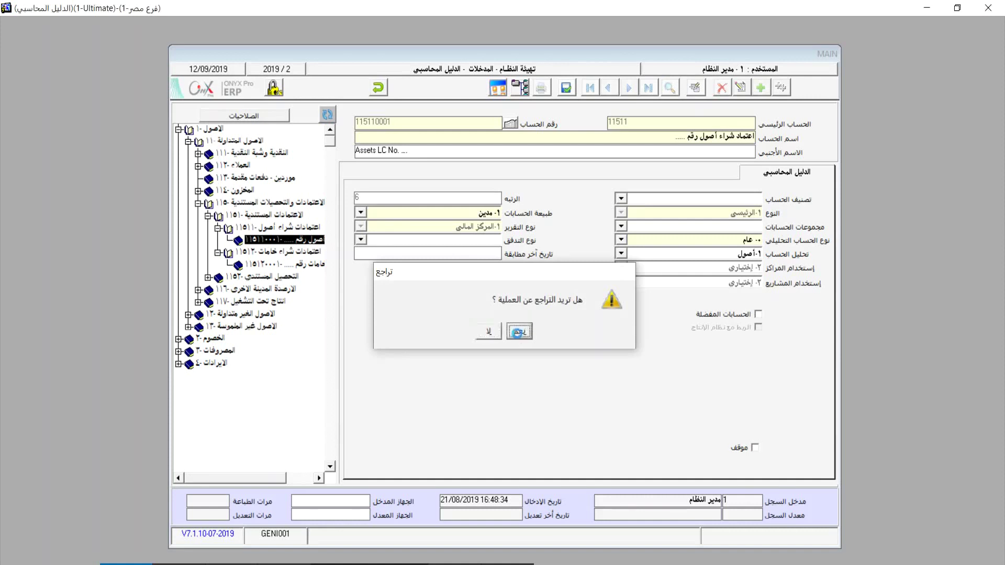
{"action": "left_click", "coordinate": [304, 240]}
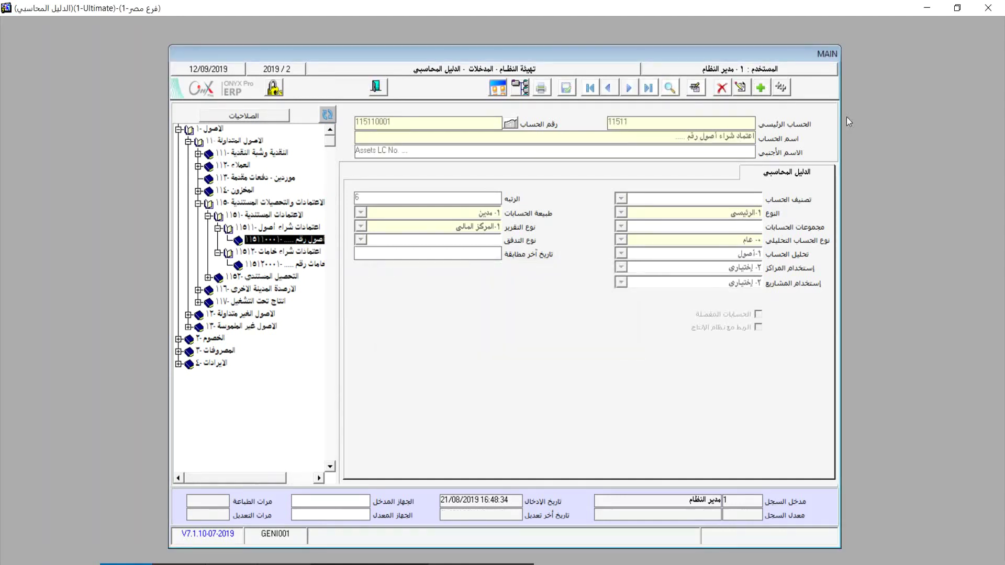
Add a new account named اعتمادات مستندية under اعتمادات شراء أصول and set its type to الفرعية
{"action": "left_click", "coordinate": [761, 88]}
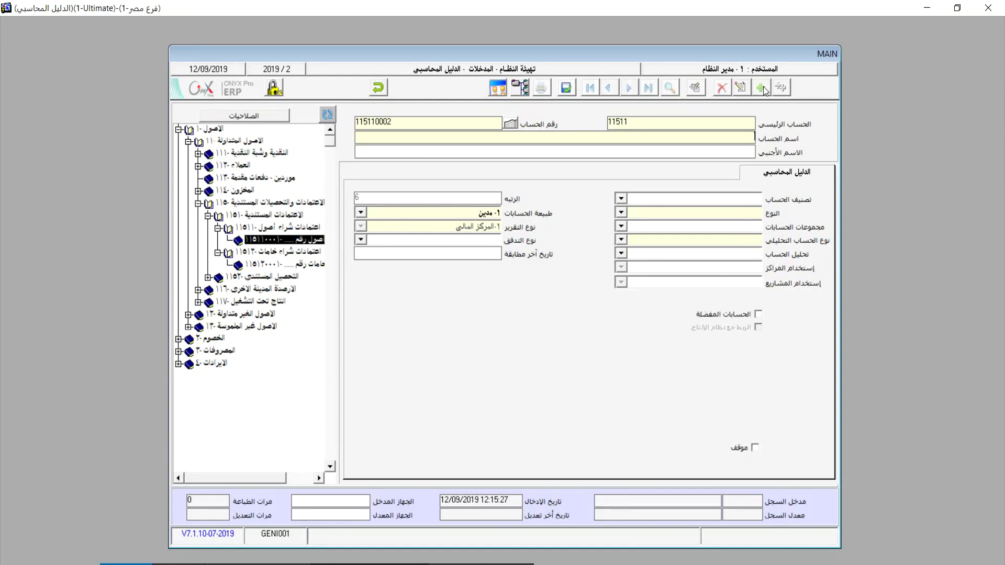
{"action": "type", "text": "اعتمادات مستندية"}
{"action": "left_click", "coordinate": [623, 212]}
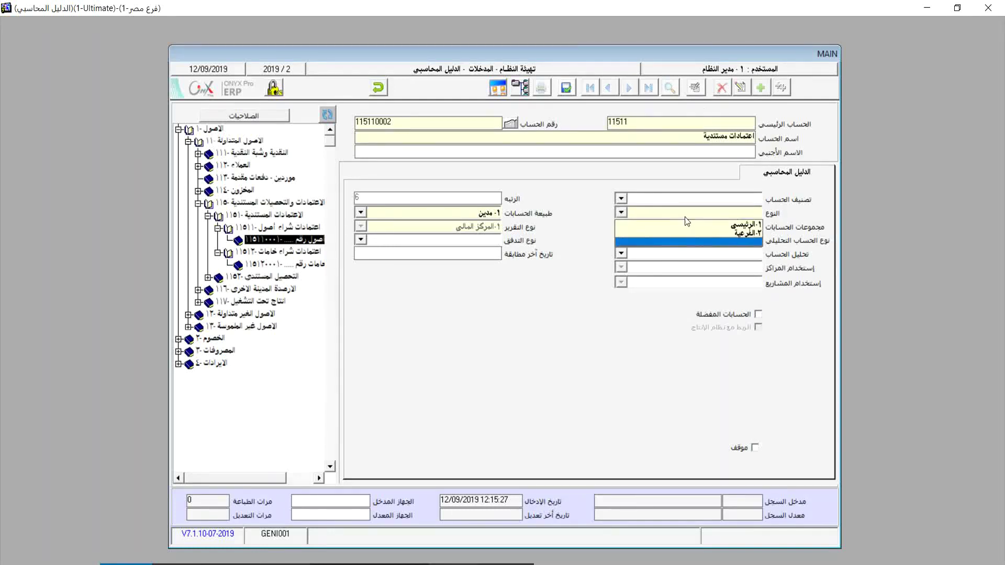
{"action": "left_click", "coordinate": [709, 230]}
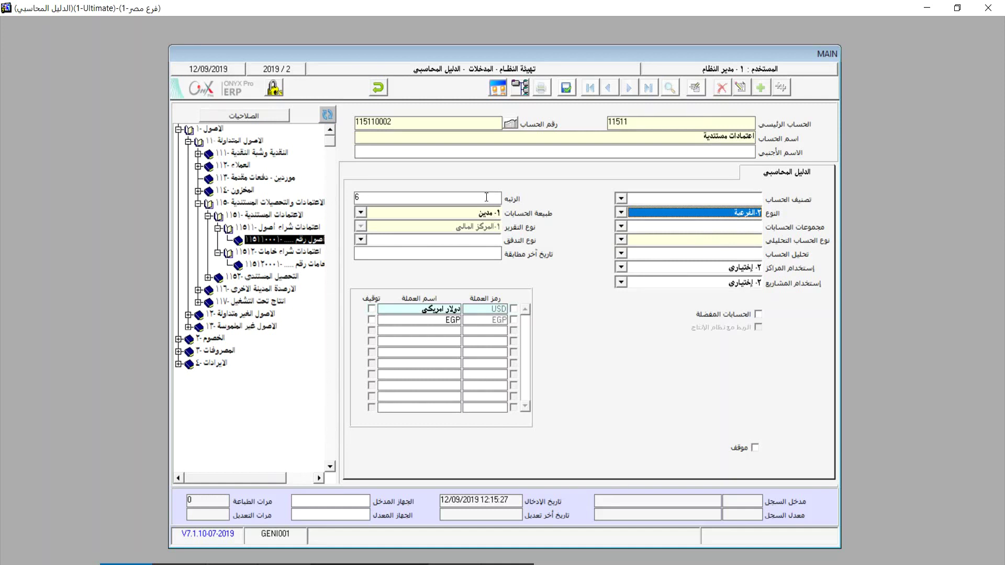
Enable the USD and EGP currencies for the new account and set its analytical account type to عام
{"action": "left_click", "coordinate": [513, 308]}
{"action": "left_click", "coordinate": [514, 319]}
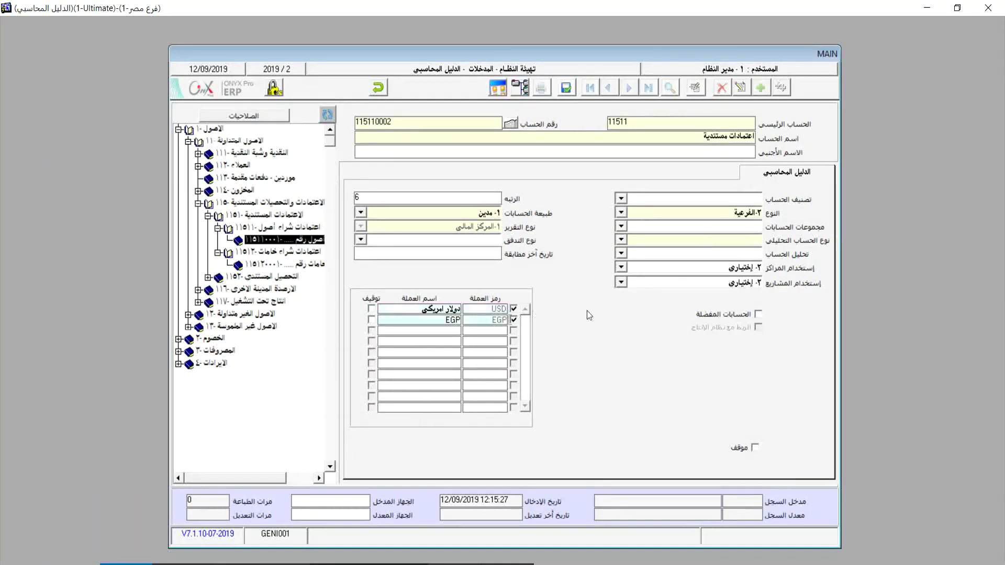
{"action": "left_click", "coordinate": [621, 239]}
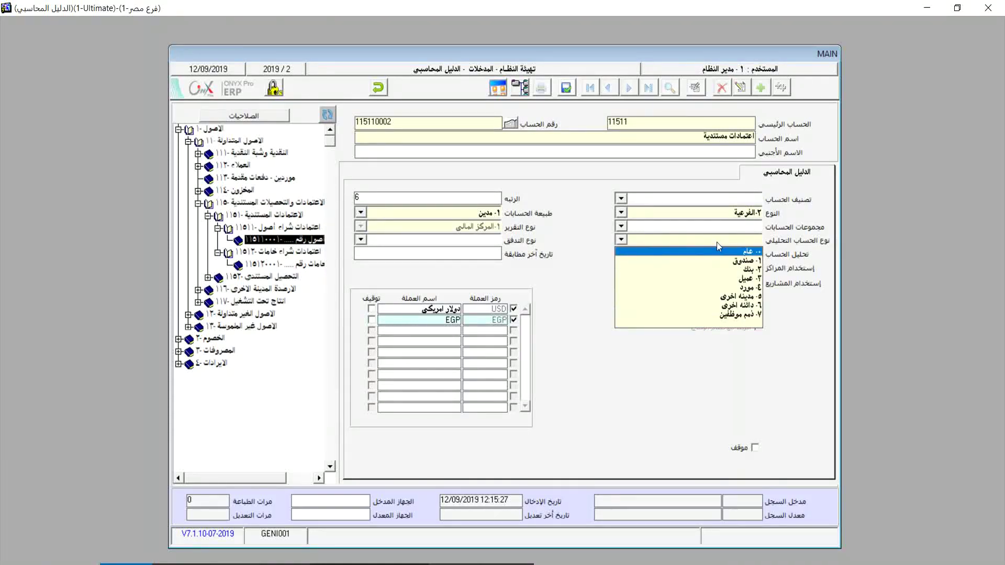
{"action": "left_click", "coordinate": [698, 250]}
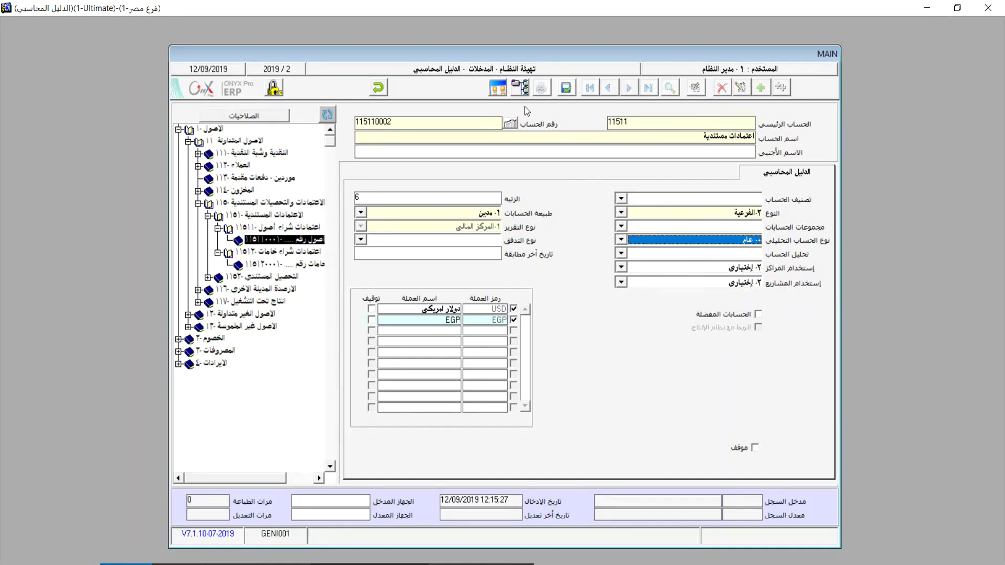
Save the new account and close the chart of accounts to return to the purchase cost types screen
{"action": "left_click", "coordinate": [567, 89]}
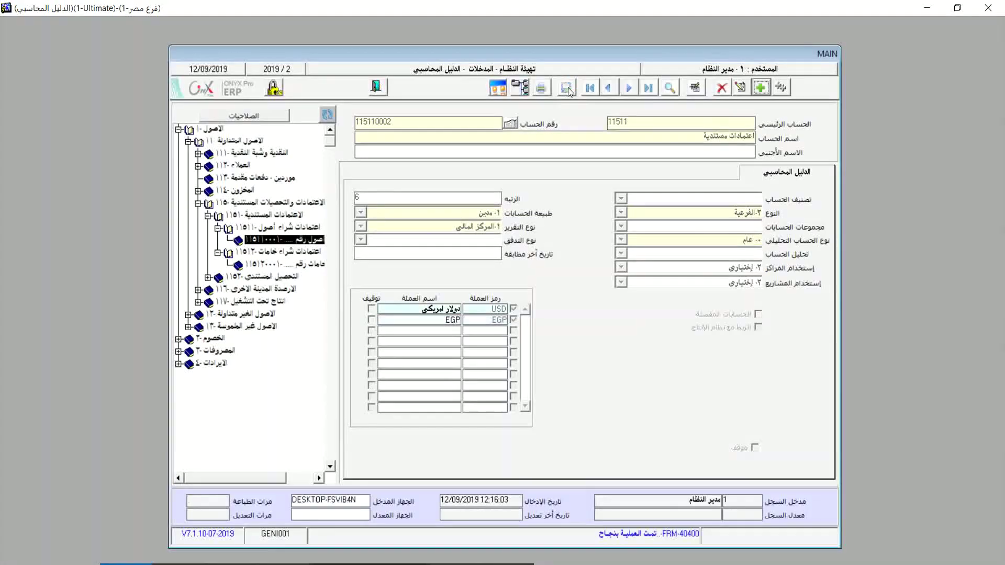
{"action": "left_click", "coordinate": [378, 87]}
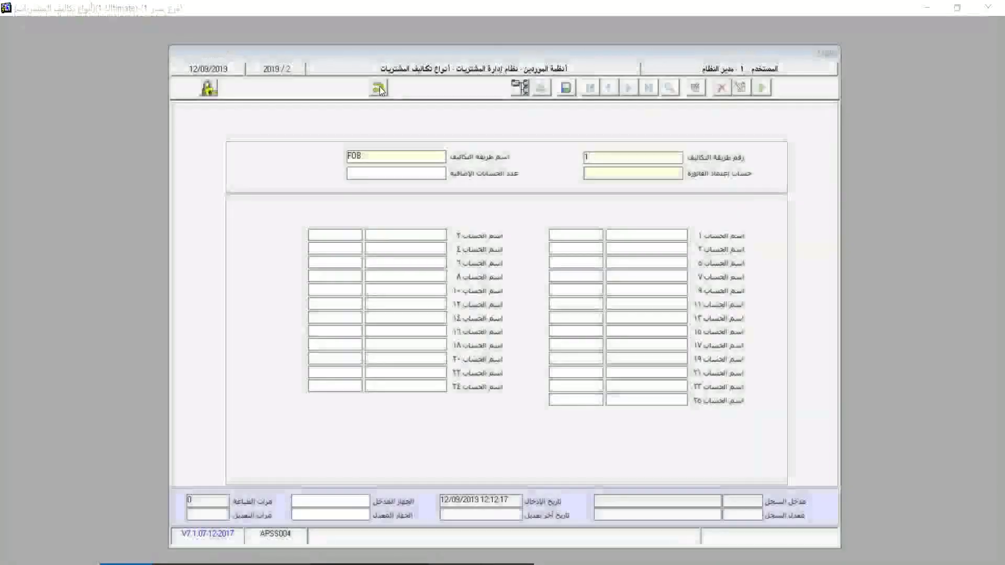
Set the FOB method's invoice credit account to اعتمادات مستندية (115110002), found by searching the accounts list
{"action": "left_click", "coordinate": [646, 174]}
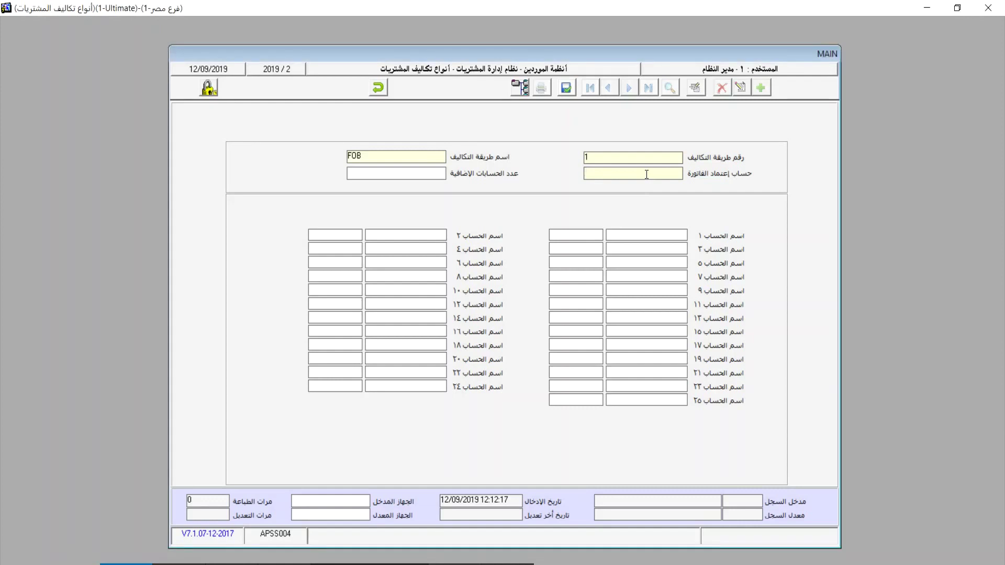
{"action": "double_click", "coordinate": [646, 175]}
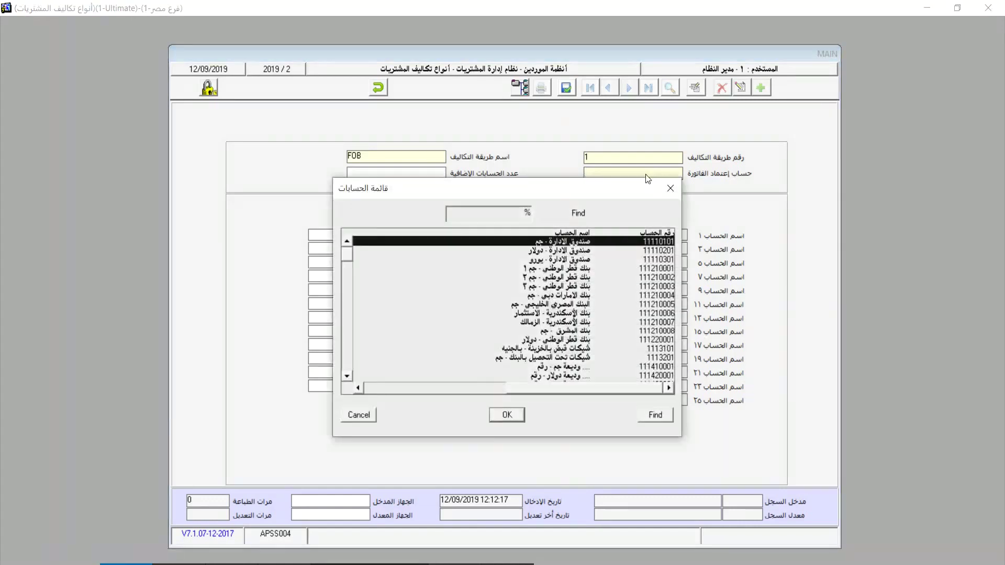
{"action": "type", "text": "اعتمادات"}
{"action": "key", "text": "Return"}
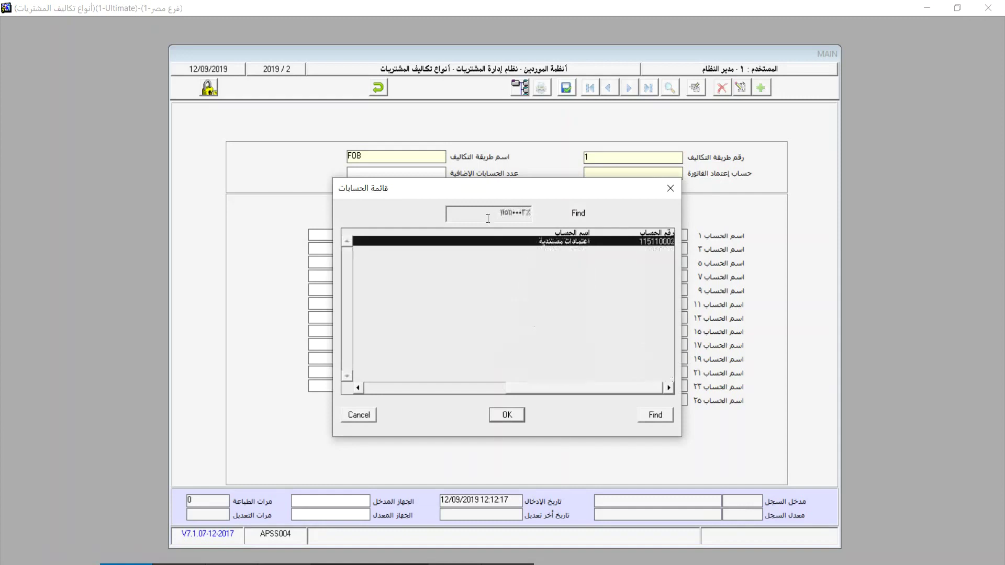
{"action": "double_click", "coordinate": [660, 241]}
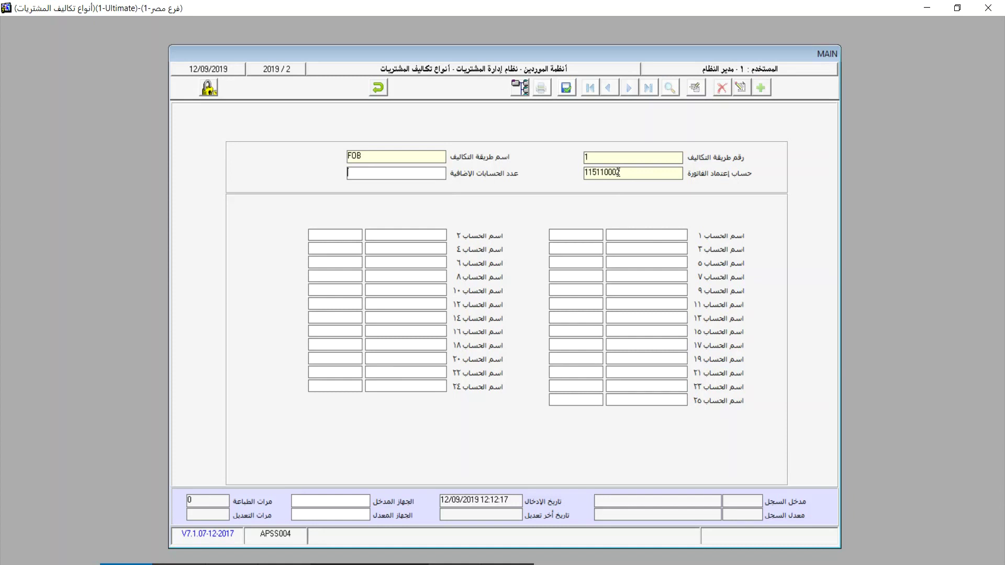
Open the chart of accounts, expand الاصول down to اعتمادات شراء أصول, and display the account اعتمادات مستندية
{"action": "left_click", "coordinate": [519, 87]}
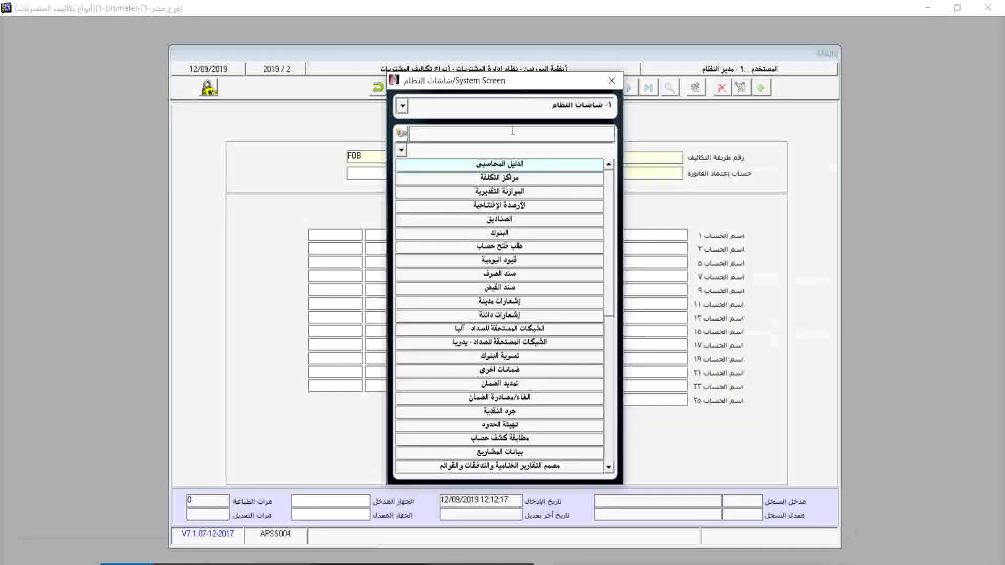
{"action": "left_click", "coordinate": [505, 165]}
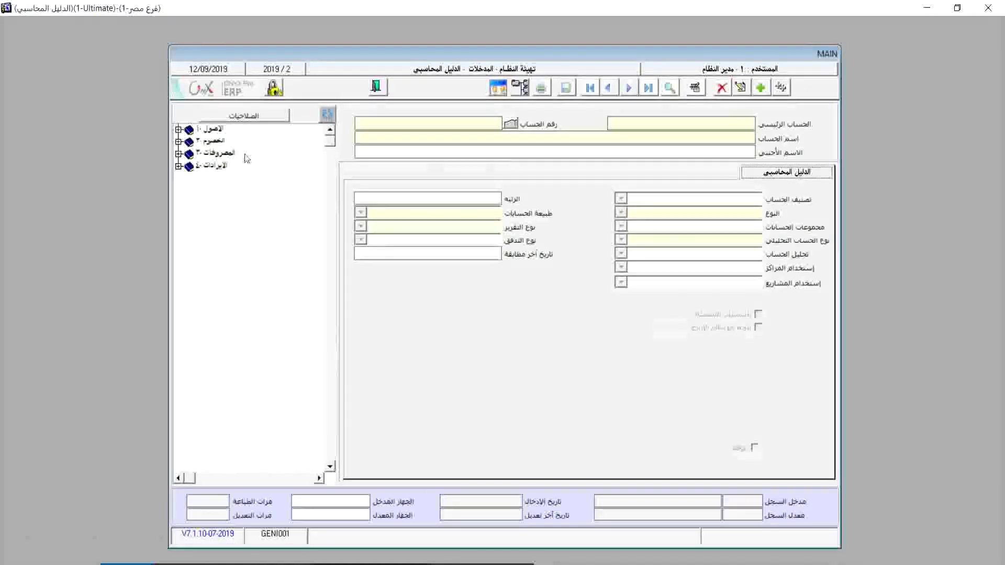
{"action": "left_click", "coordinate": [178, 130]}
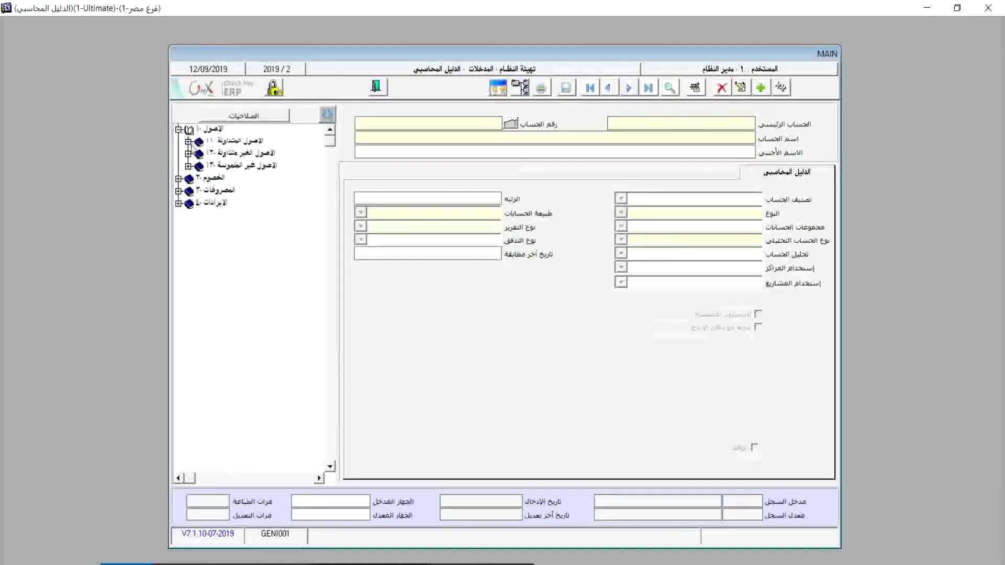
{"action": "left_click", "coordinate": [188, 141]}
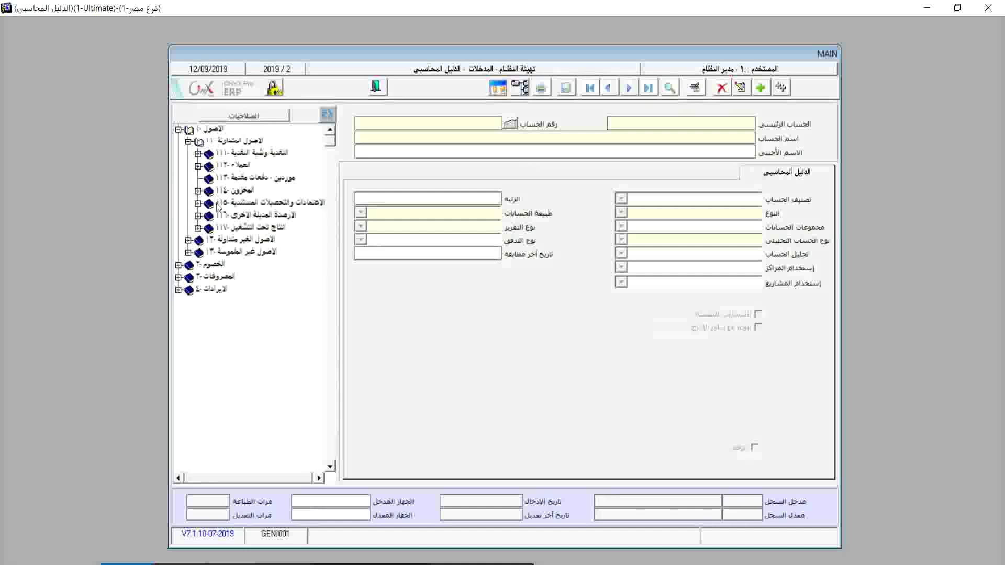
{"action": "left_click", "coordinate": [197, 203]}
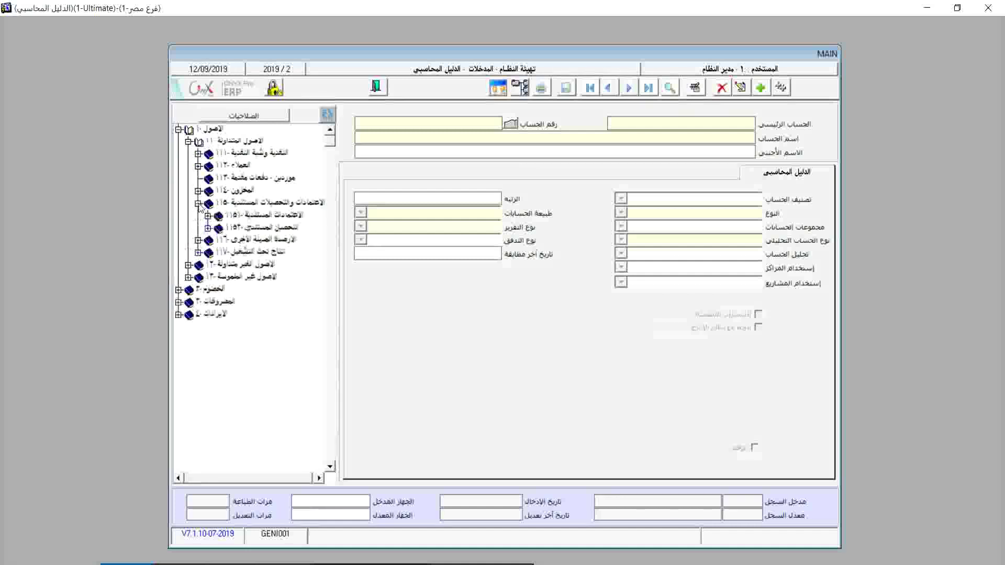
{"action": "left_click", "coordinate": [208, 216]}
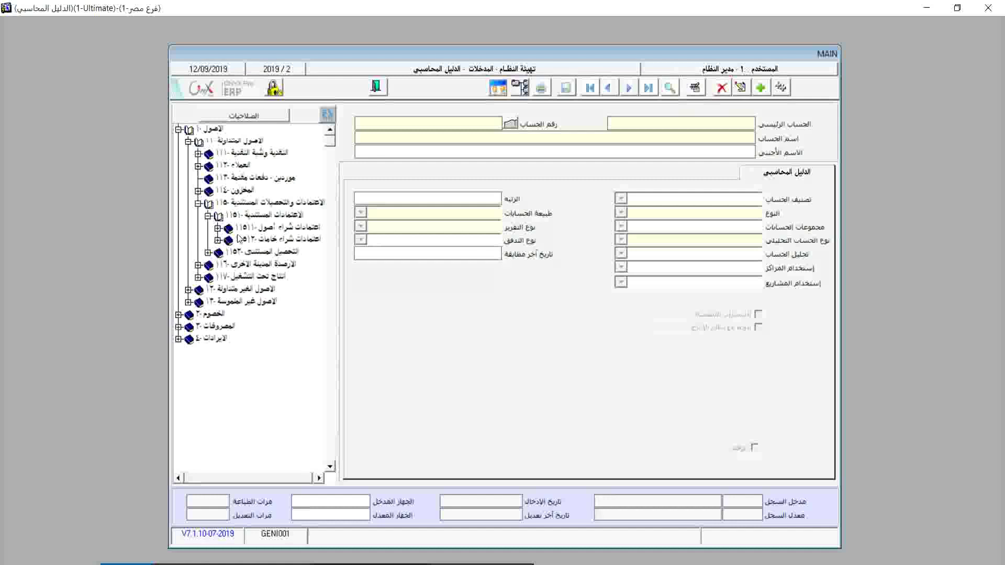
{"action": "left_click", "coordinate": [217, 227]}
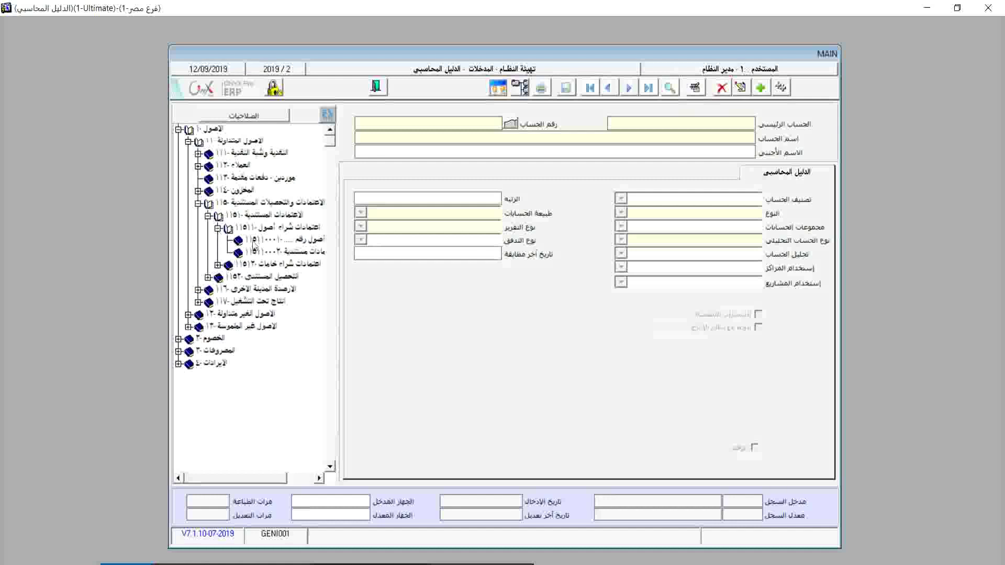
{"action": "left_click", "coordinate": [282, 251]}
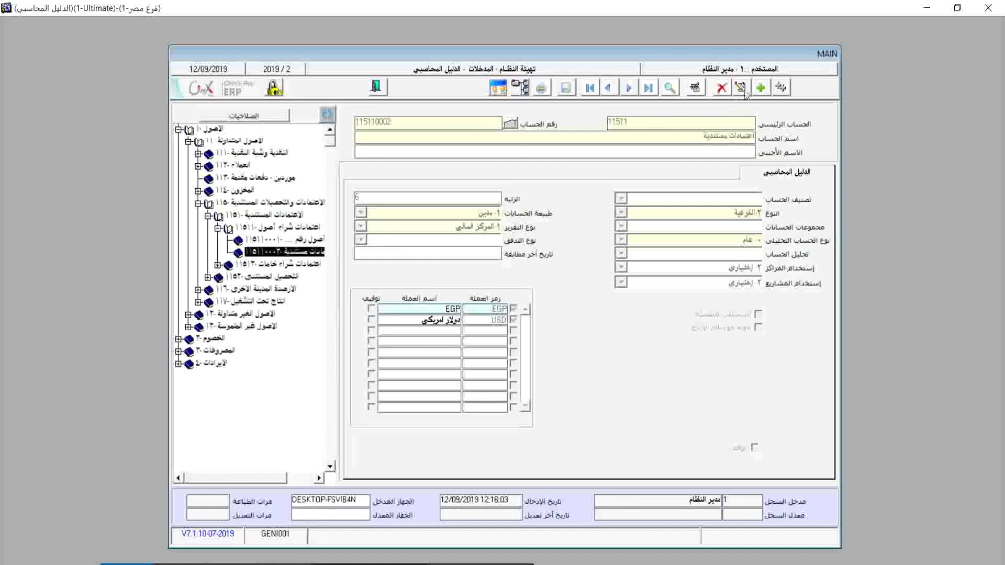
{"action": "left_click", "coordinate": [761, 88]}
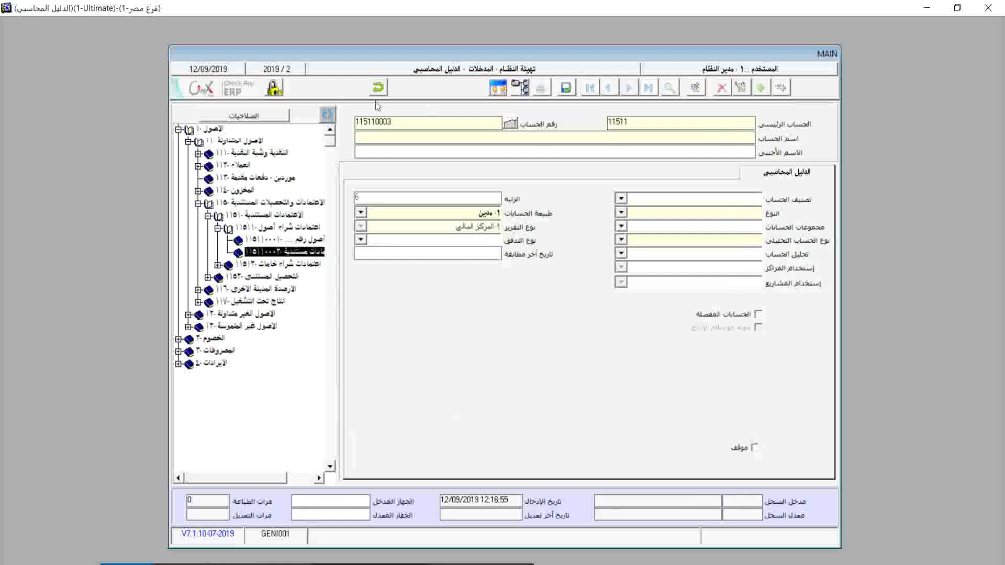
{"action": "left_click", "coordinate": [378, 90]}
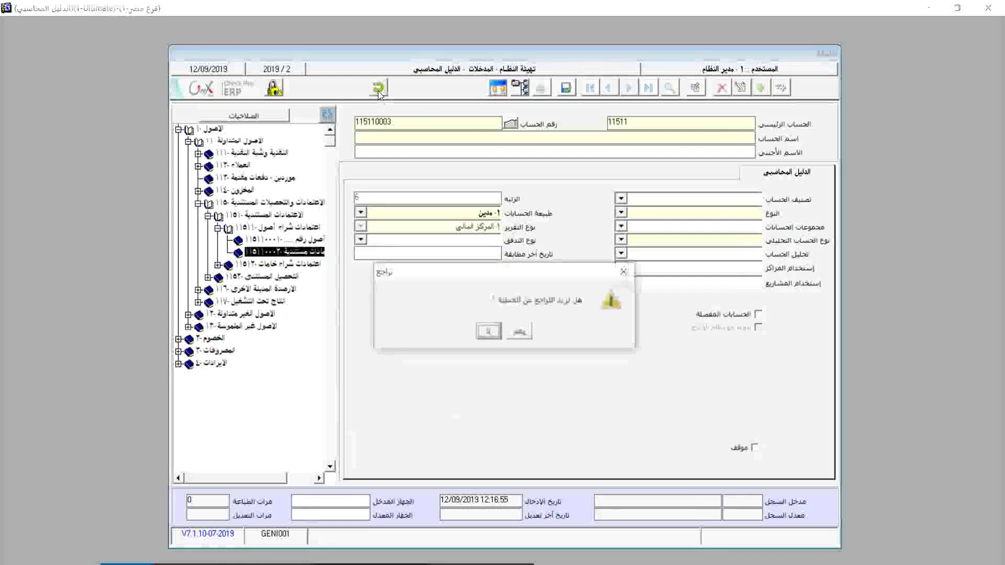
{"action": "left_click", "coordinate": [520, 331]}
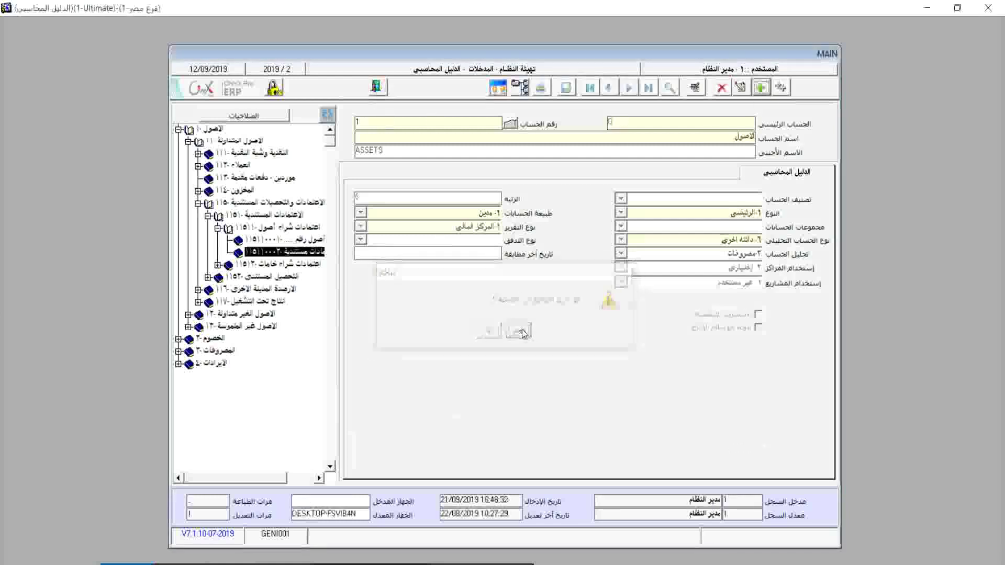
Rename the account اعتمادات مستندية to اعتمادات مستندية - FOB, save it, and return to the purchase cost types screen
{"action": "left_click", "coordinate": [285, 253]}
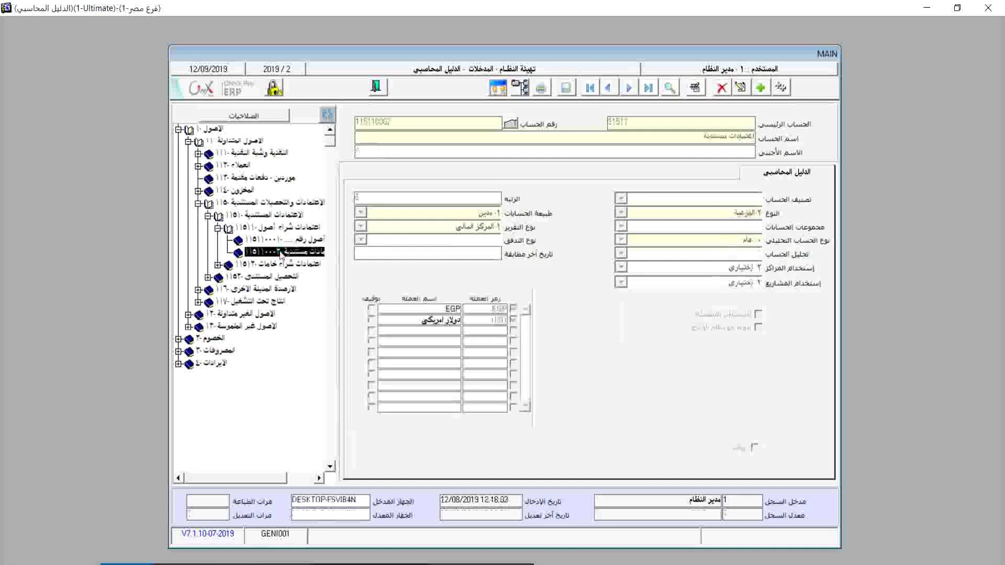
{"action": "left_click", "coordinate": [740, 87]}
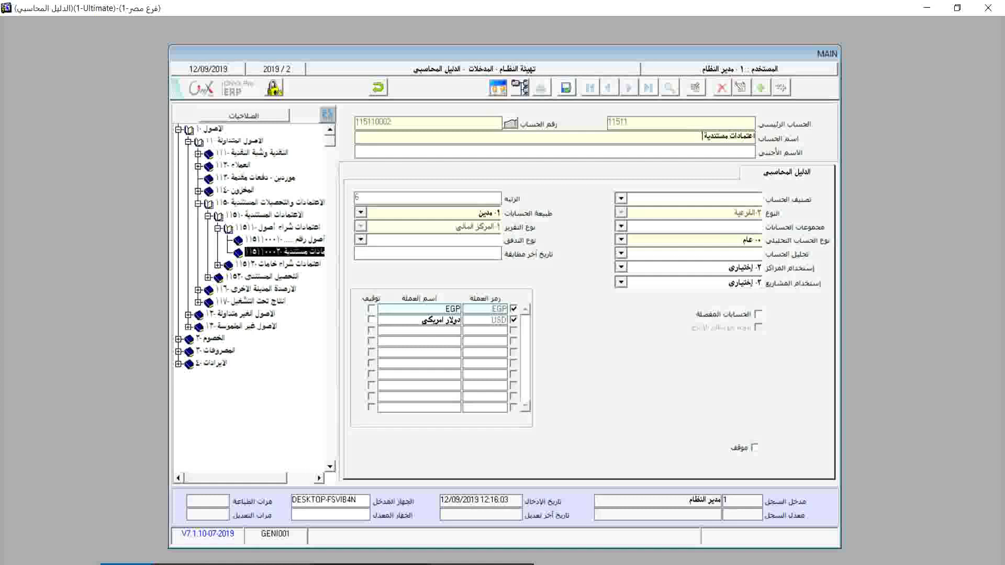
{"action": "type", "text": "-أ"}
{"action": "type", "text": "FOB"}
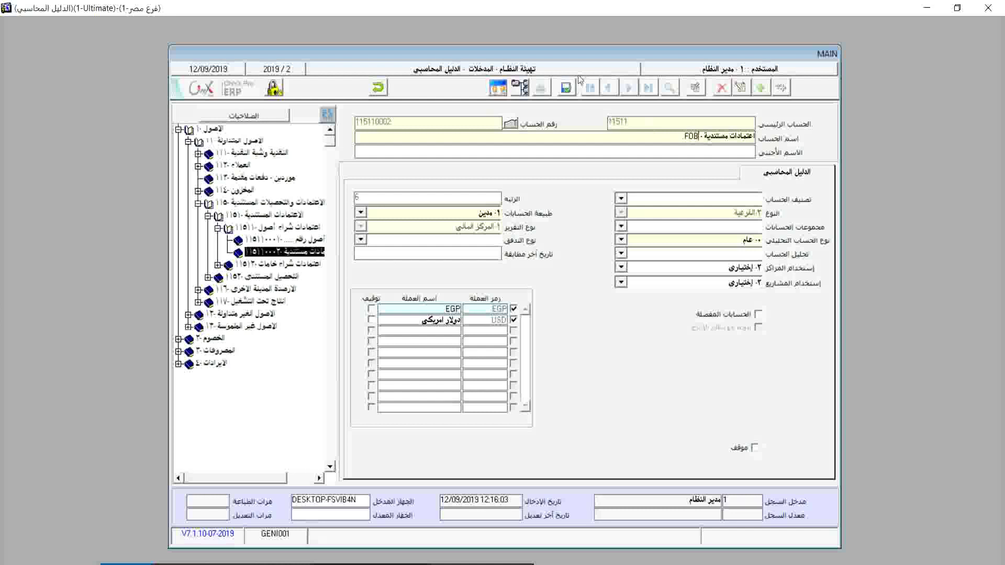
{"action": "left_click", "coordinate": [566, 89]}
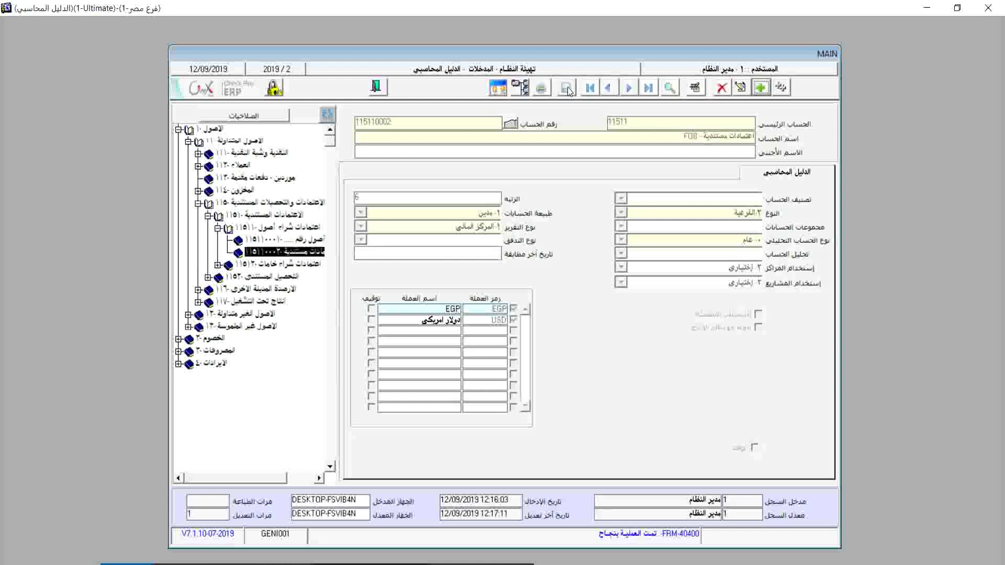
{"action": "left_click", "coordinate": [377, 86]}
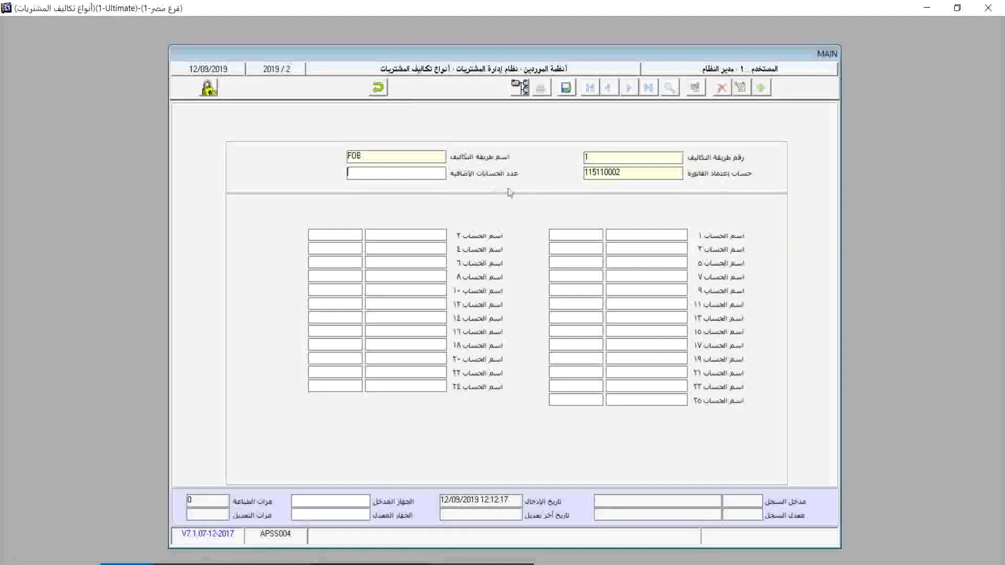
Set the number of additional accounts for the FOB costing method to 3
{"action": "left_click", "coordinate": [427, 174]}
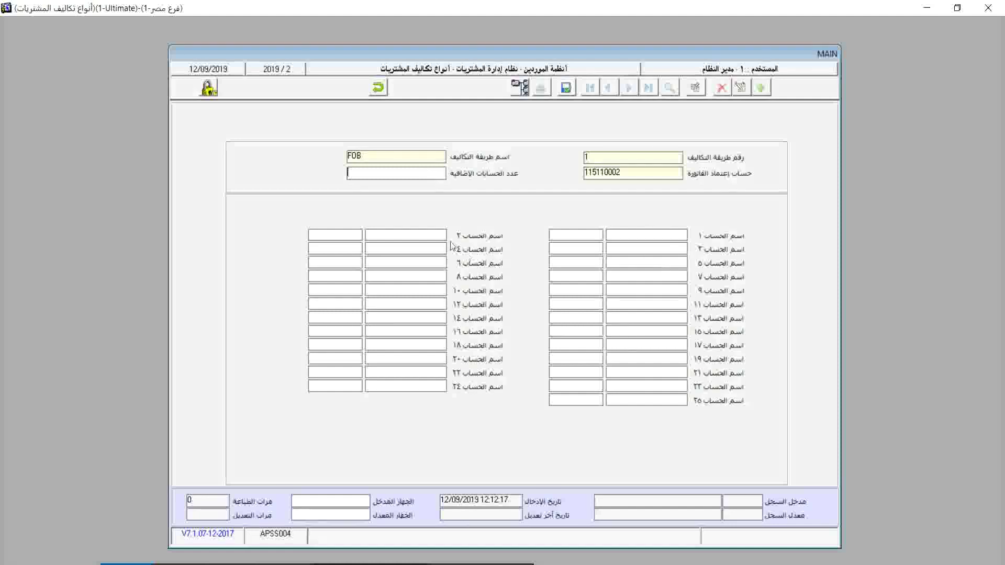
{"action": "left_click", "coordinate": [347, 173]}
{"action": "type", "text": "3"}
{"action": "key", "text": "Return"}
{"action": "left_click", "coordinate": [424, 233]}
{"action": "left_click", "coordinate": [639, 245]}
{"action": "double_click", "coordinate": [375, 173]}
{"action": "key", "text": "Return"}
{"action": "key", "text": "F2"}
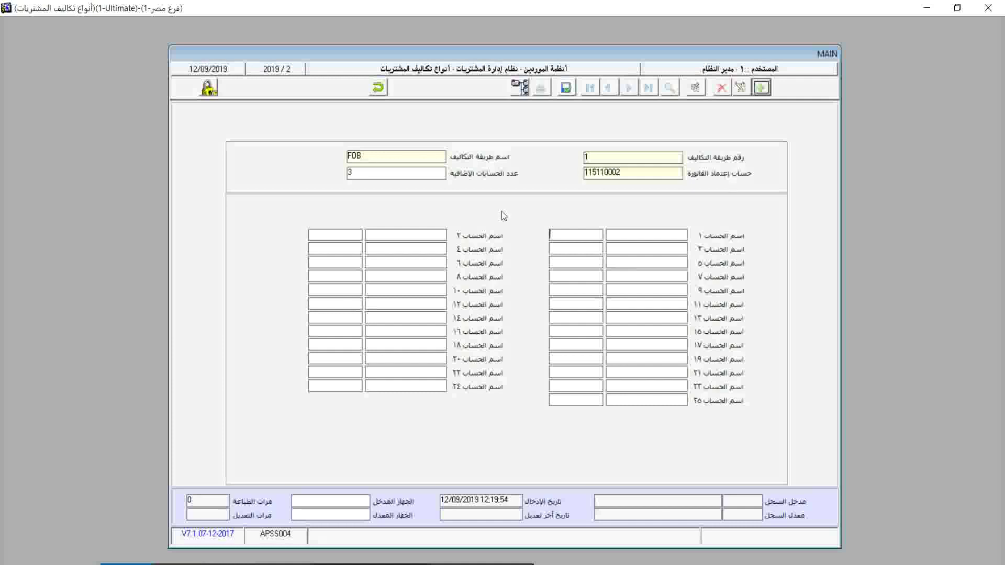
Assign مصروفات نقل (32109003) as the first additional account, searching the accounts list for نقل
{"action": "key", "text": "F9"}
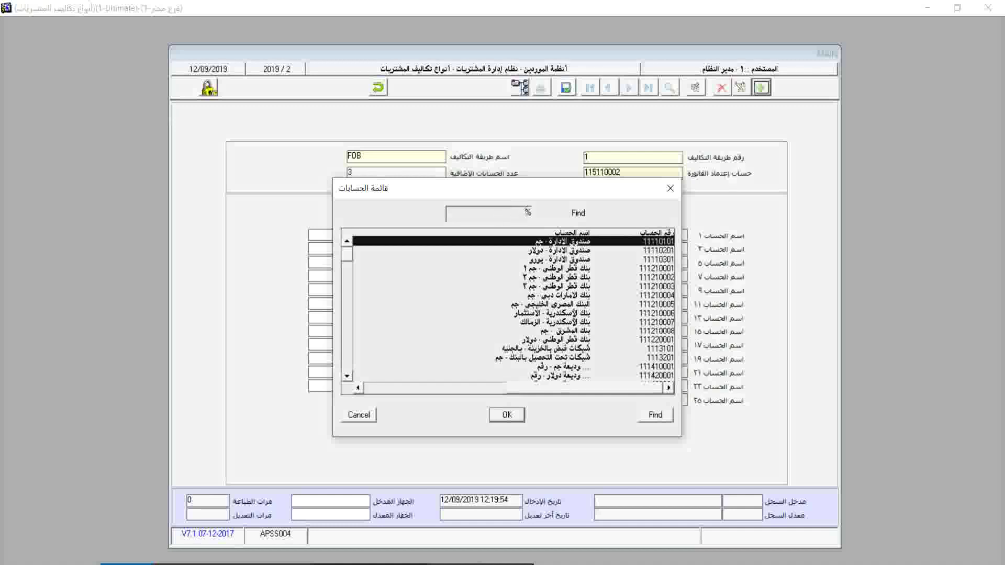
{"action": "key", "text": "Return"}
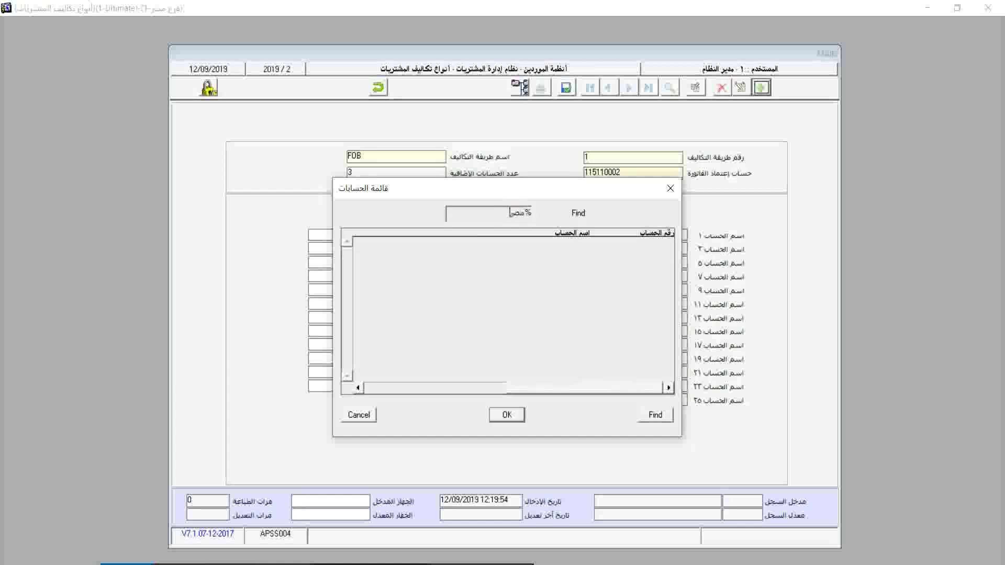
{"action": "type", "text": "ات شحن"}
{"action": "key", "text": "BackSpace"}
{"action": "key", "text": "BackSpace"}
{"action": "key", "text": "BackSpace"}
{"action": "key", "text": "BackSpace"}
{"action": "key", "text": "BackSpace"}
{"action": "key", "text": "BackSpace"}
{"action": "key", "text": "BackSpace"}
{"action": "key", "text": "BackSpace"}
{"action": "key", "text": "BackSpace"}
{"action": "key", "text": "BackSpace"}
{"action": "type", "text": "نقل"}
{"action": "key", "text": "Return"}
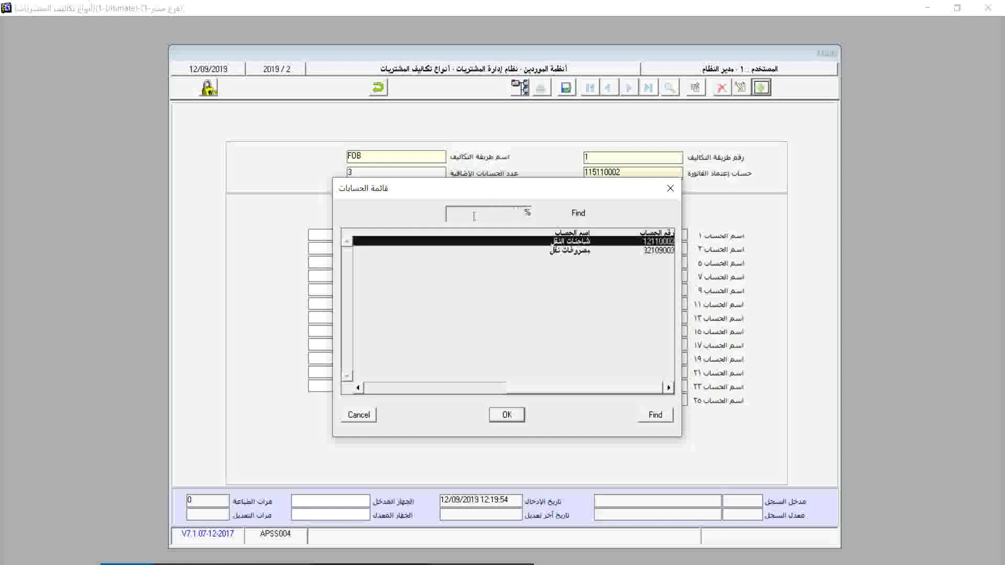
{"action": "double_click", "coordinate": [570, 250]}
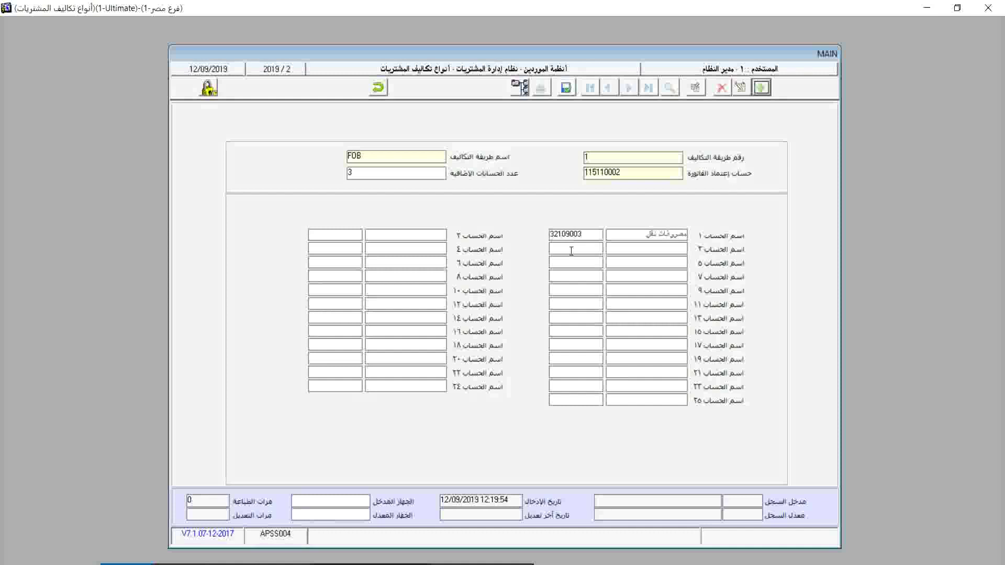
Search the accounts list for an insurance account with the term تأمين, and close the list without choosing one
{"action": "key", "text": "F9"}
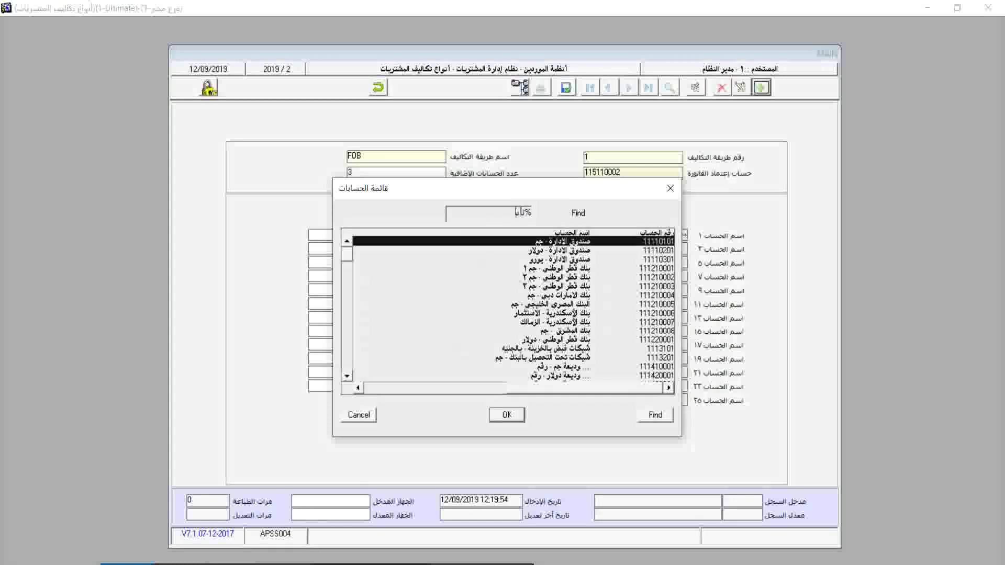
{"action": "type", "text": "تأمين"}
{"action": "key", "text": "Return"}
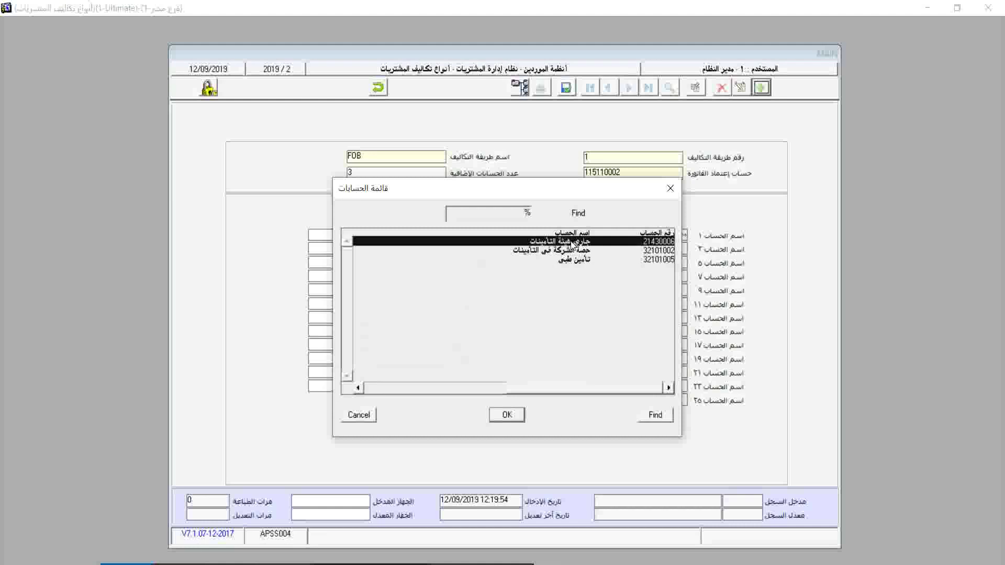
{"action": "left_click", "coordinate": [360, 415]}
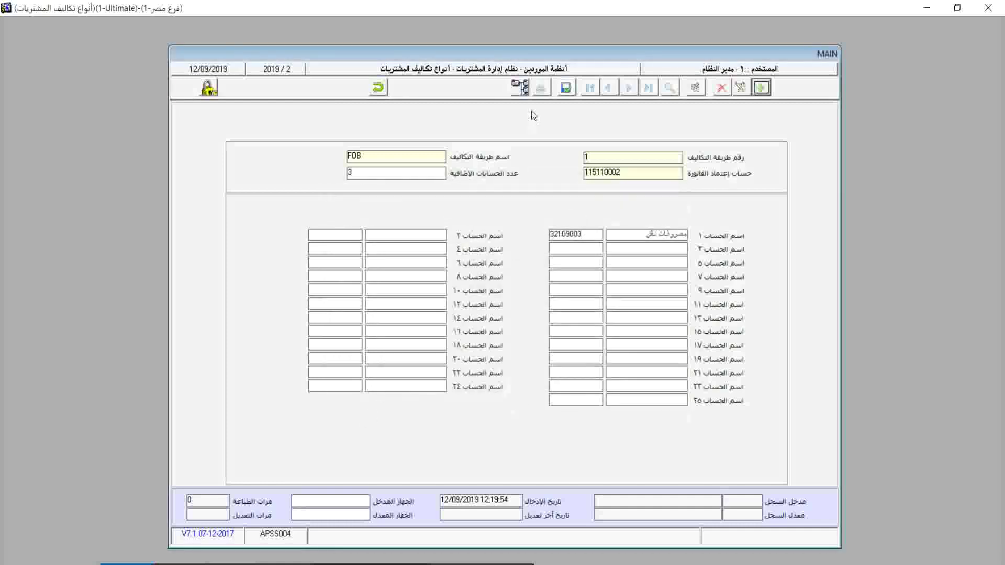
Open the chart of accounts, expand المصروفات down to مصاريف متنوعة, and display the account مصروفات نقل
{"action": "left_click", "coordinate": [521, 87]}
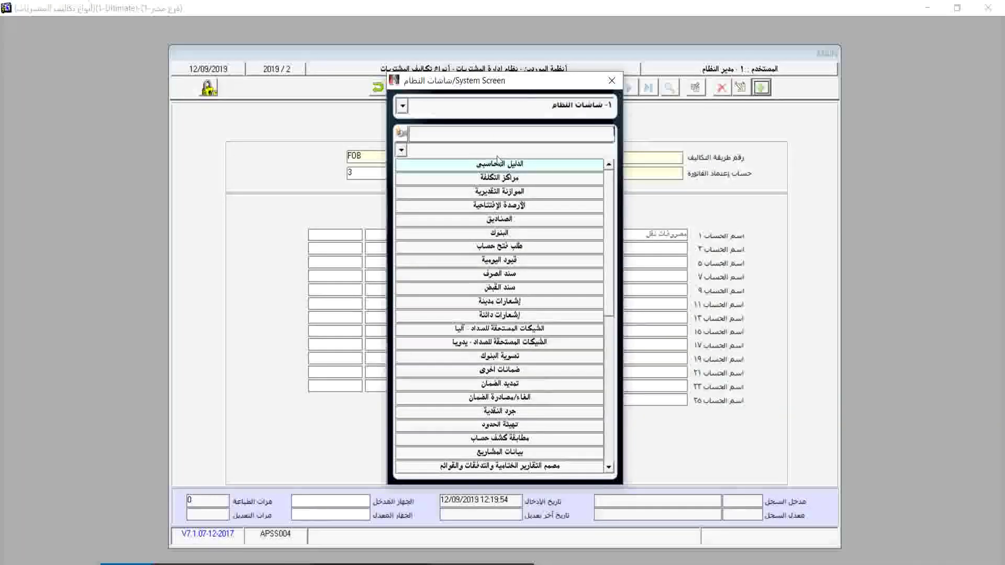
{"action": "double_click", "coordinate": [498, 164]}
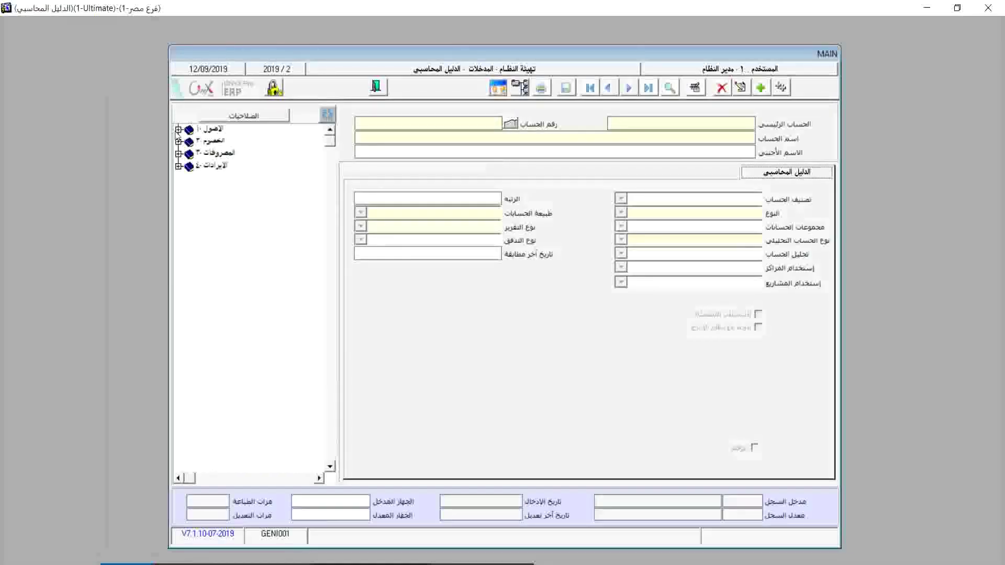
{"action": "left_click", "coordinate": [178, 154]}
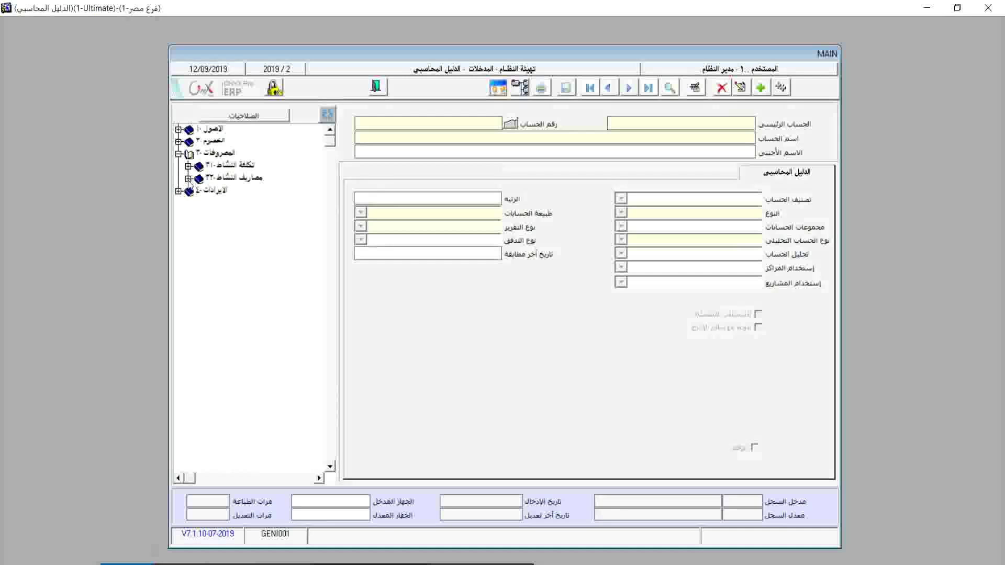
{"action": "left_click", "coordinate": [187, 178]}
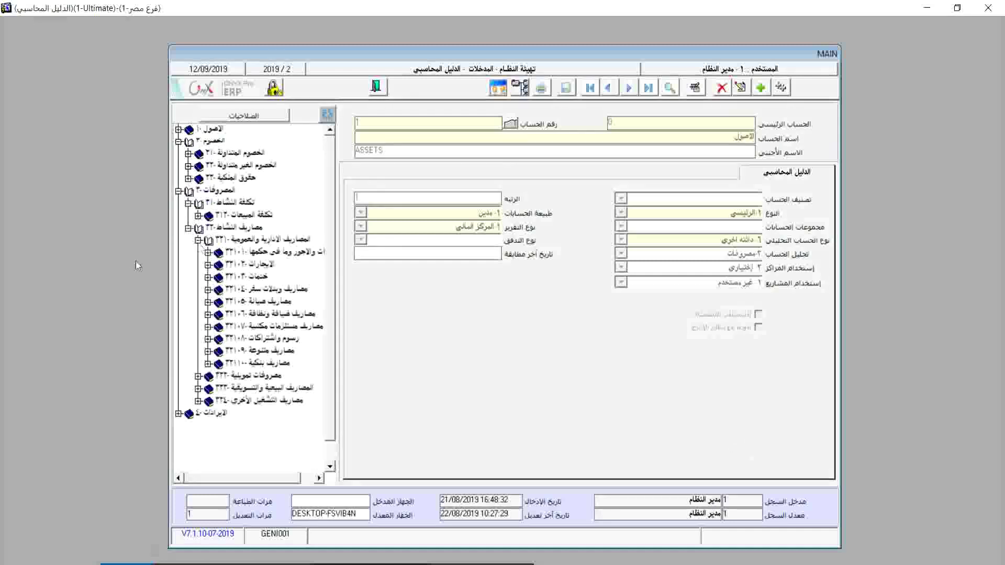
{"action": "left_click", "coordinate": [208, 351]}
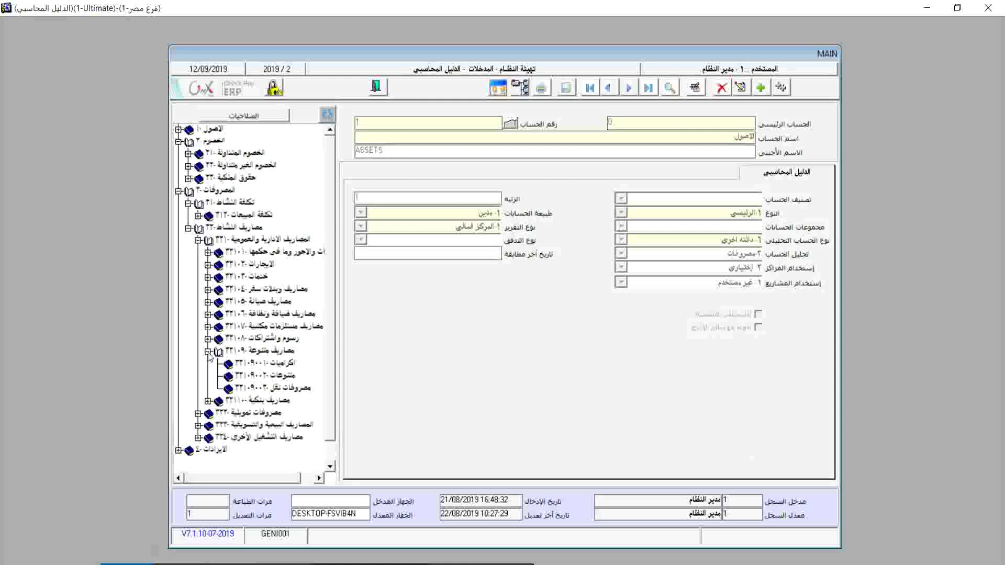
{"action": "left_click", "coordinate": [244, 389]}
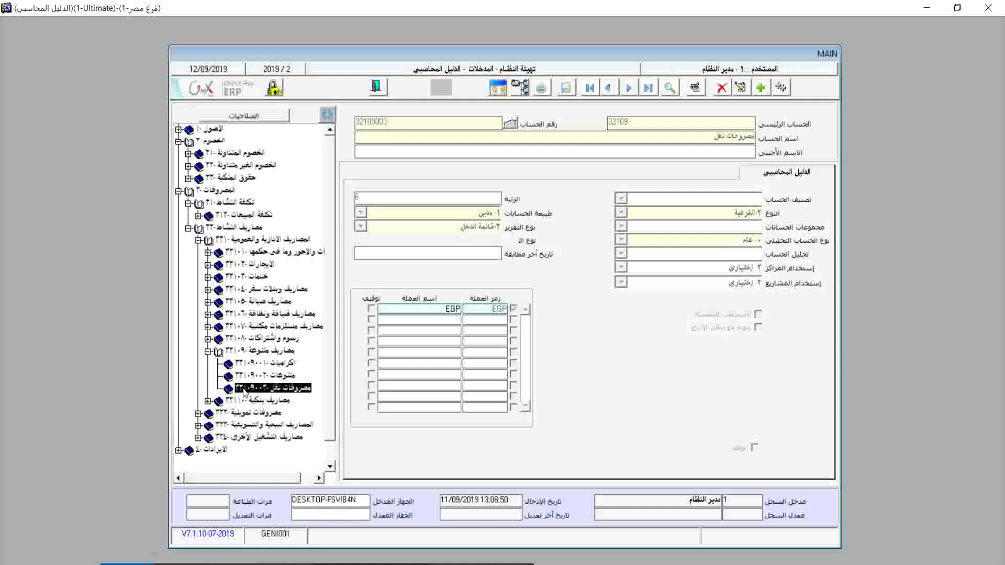
Start a new account مصروفات شحن under مصاريف متنوعة (32109), with type الفرعية and level 6
{"action": "left_click", "coordinate": [761, 87]}
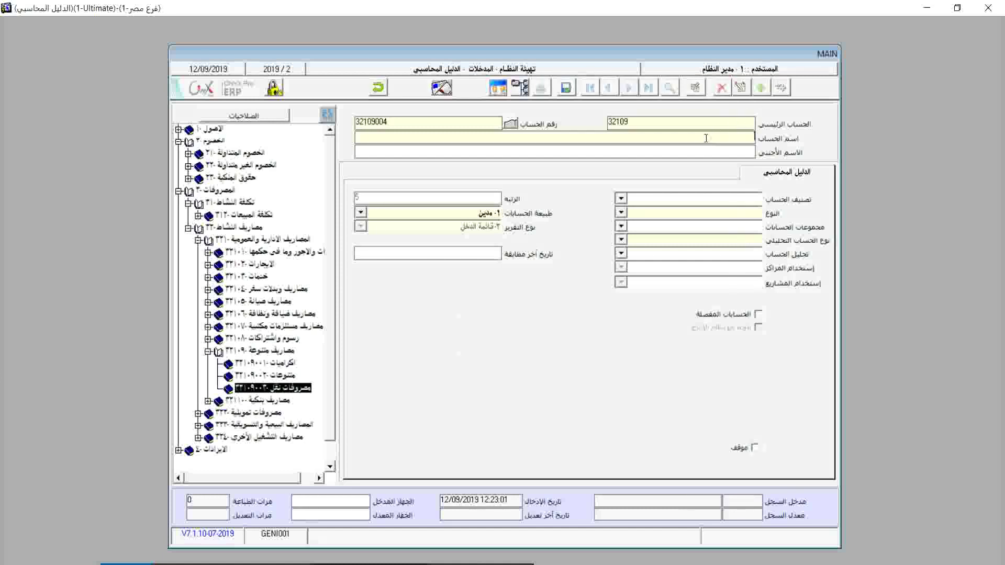
{"action": "type", "text": "مصروفات شحن"}
{"action": "left_click", "coordinate": [634, 212]}
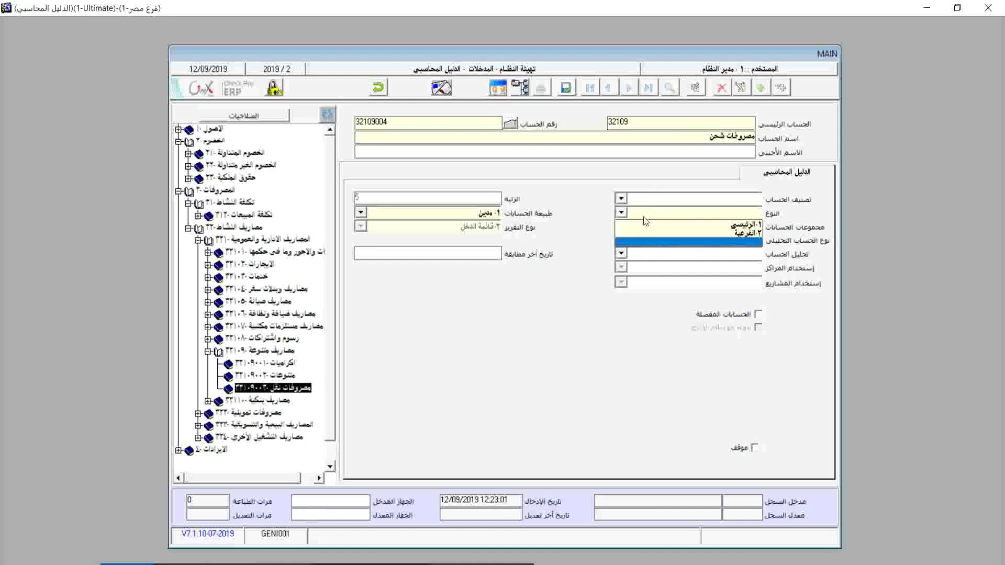
{"action": "left_click", "coordinate": [645, 231]}
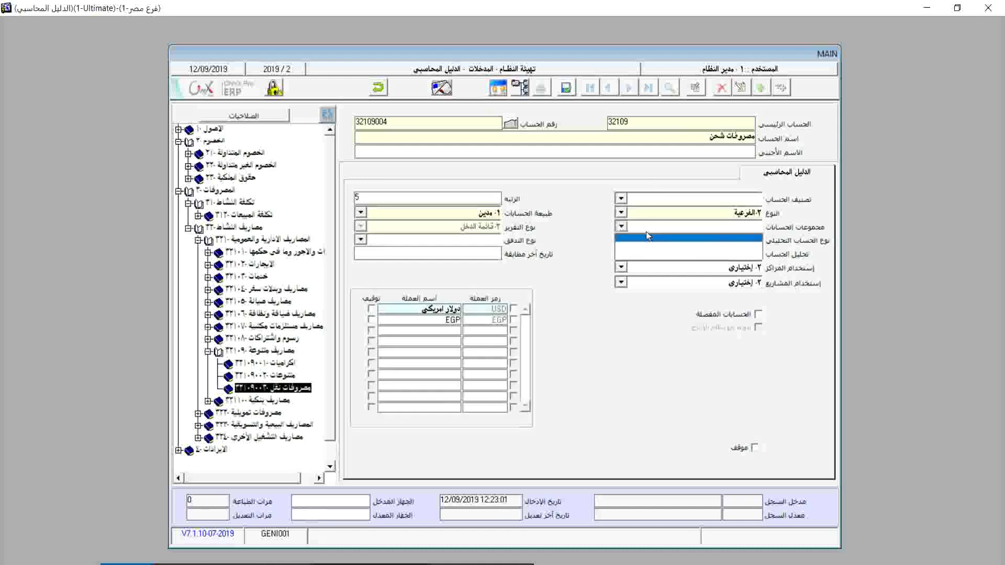
{"action": "left_click", "coordinate": [438, 197]}
{"action": "type", "text": "6"}
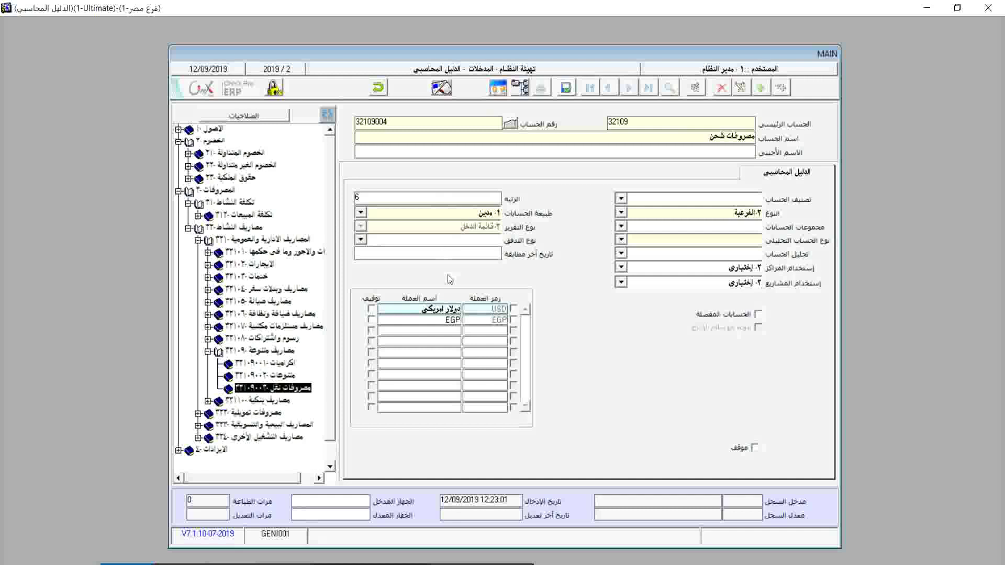
Enable the USD and EGP currencies for مصروفات شحن, set its analytical account type to عام, and save the account
{"action": "left_click", "coordinate": [513, 320]}
{"action": "left_click", "coordinate": [513, 308]}
{"action": "left_click", "coordinate": [566, 89]}
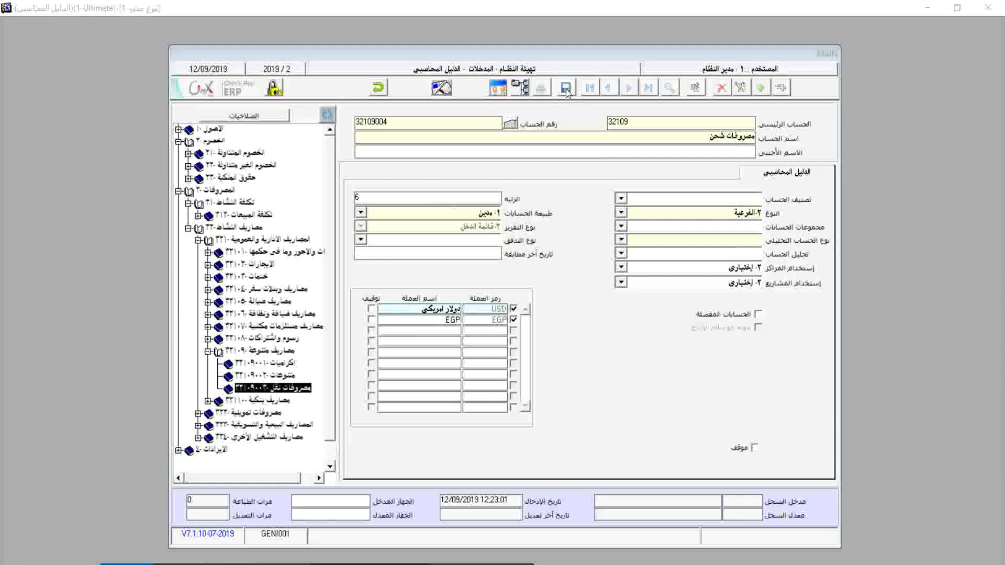
{"action": "left_click", "coordinate": [504, 331]}
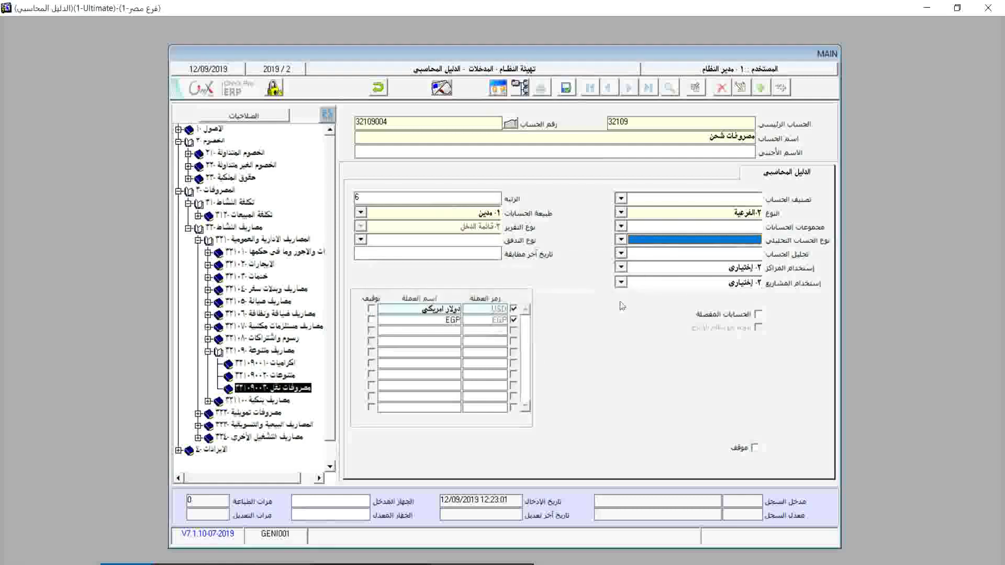
{"action": "left_click", "coordinate": [621, 240]}
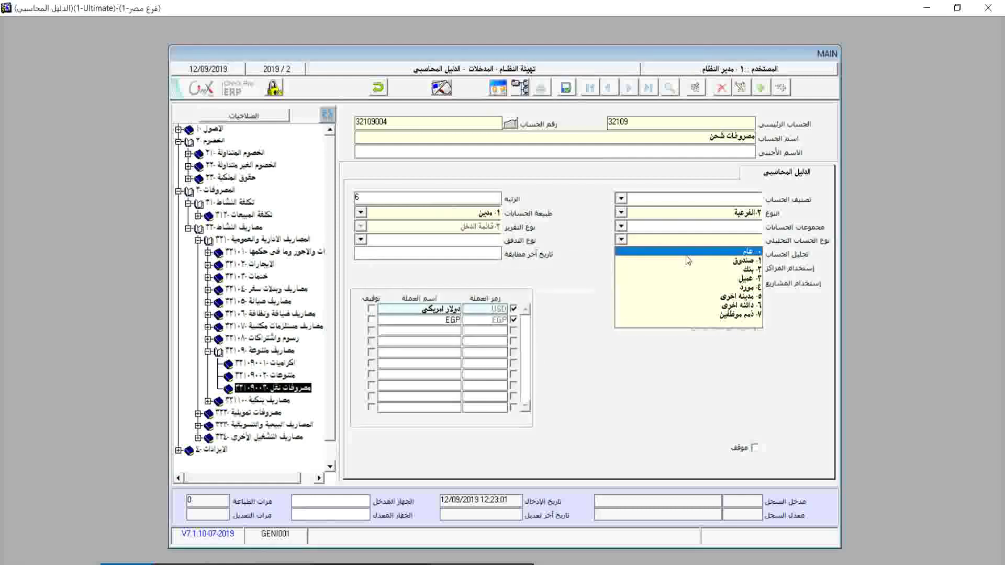
{"action": "left_click", "coordinate": [686, 255]}
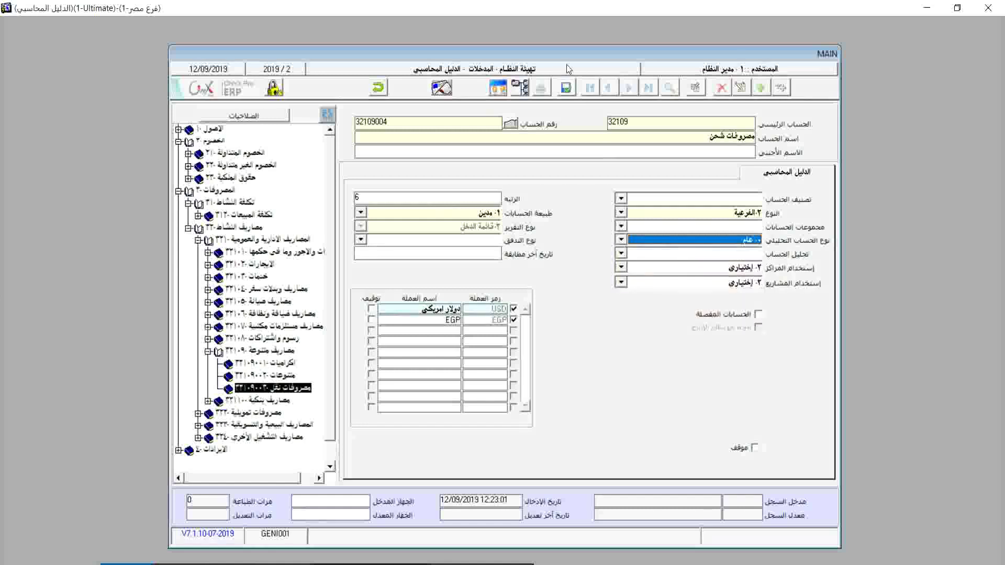
{"action": "left_click", "coordinate": [567, 89]}
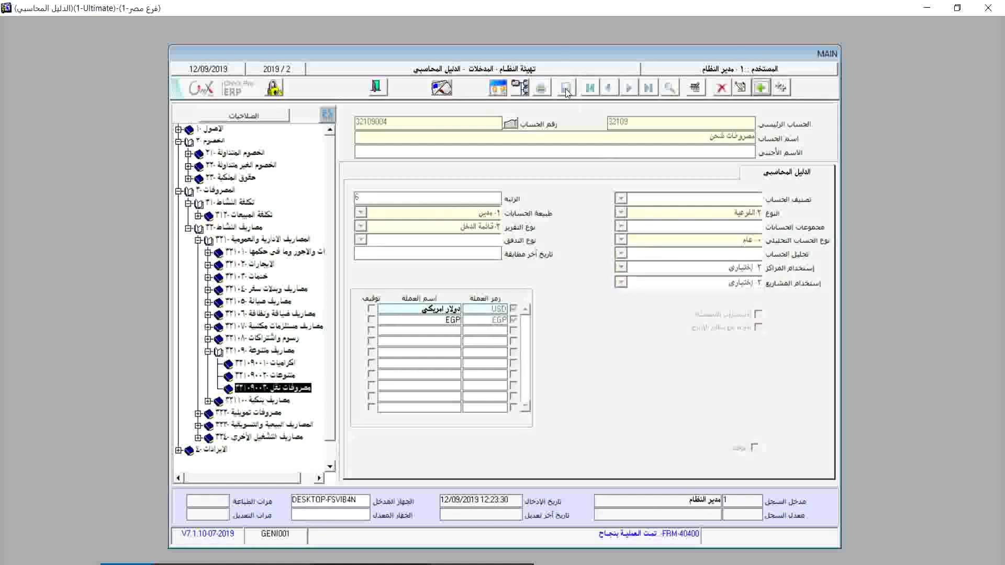
Collapse the الأصول branch and examine the accounts under الخصوم المتداولة, down to the supplier entry in ضمانات الموردين
{"action": "left_click", "coordinate": [188, 204]}
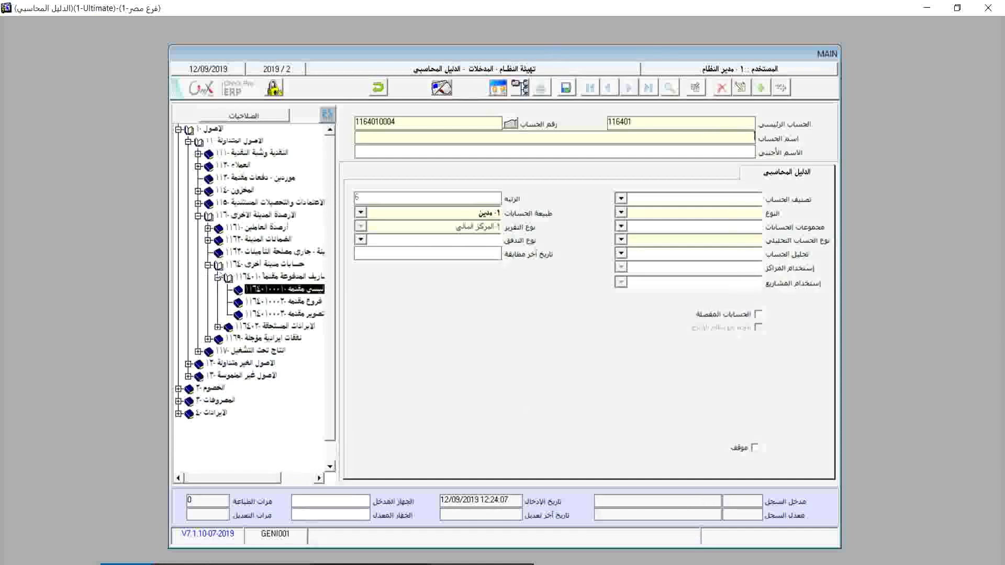
{"action": "left_click", "coordinate": [217, 277]}
{"action": "left_click", "coordinate": [208, 265]}
{"action": "left_click", "coordinate": [198, 215]}
{"action": "left_click", "coordinate": [187, 141]}
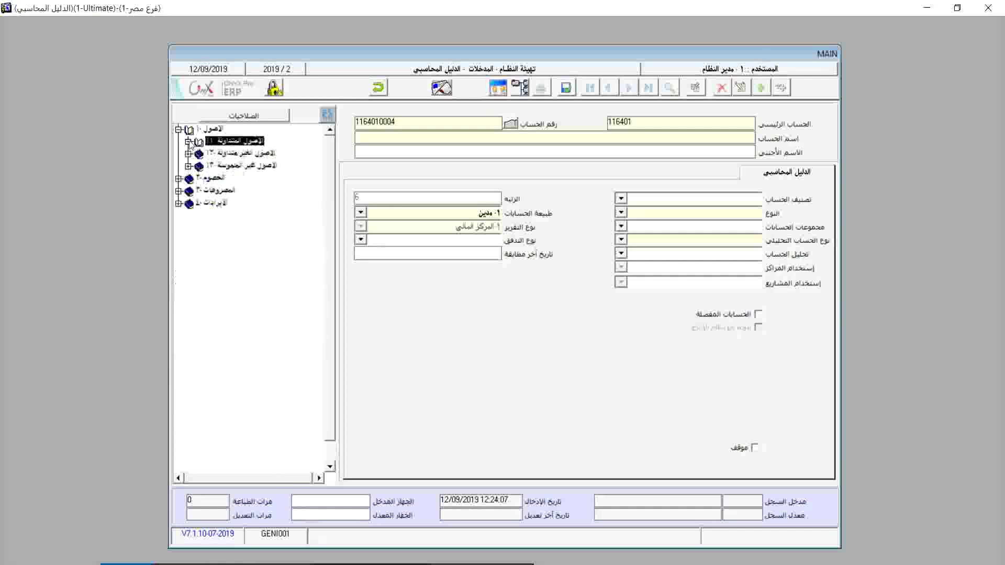
{"action": "left_click", "coordinate": [179, 130]}
{"action": "left_click", "coordinate": [179, 142]}
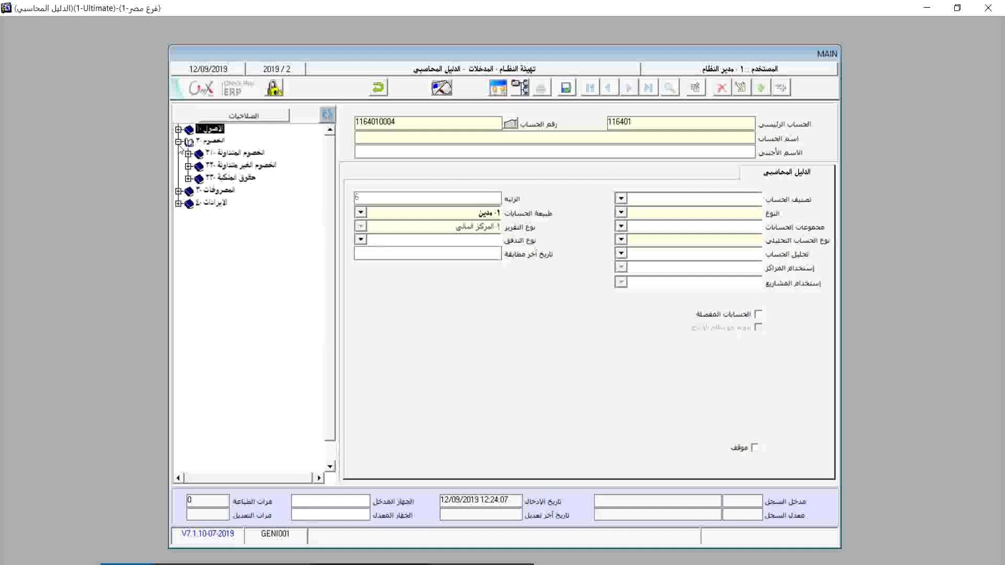
{"action": "left_click", "coordinate": [188, 154]}
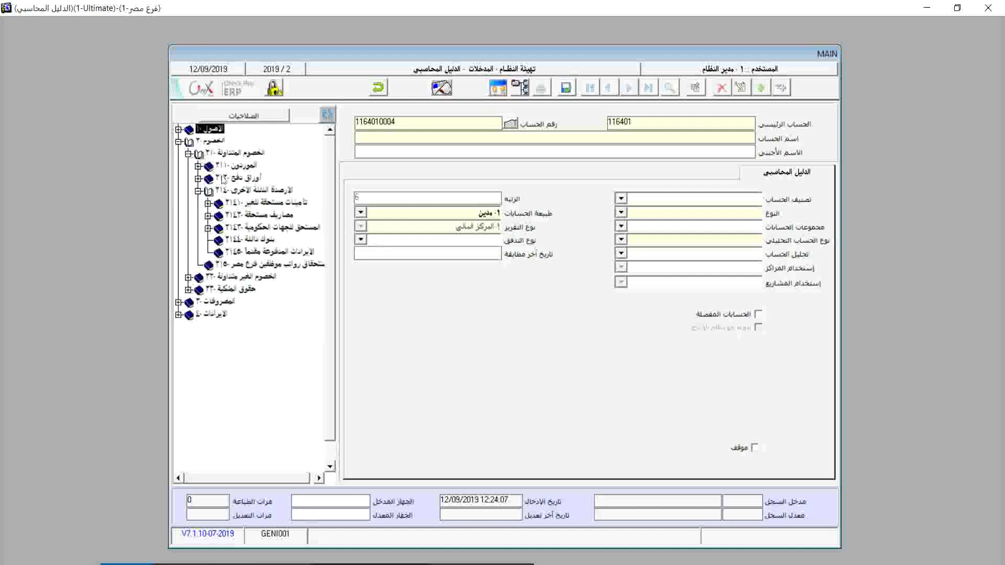
{"action": "left_click", "coordinate": [208, 204]}
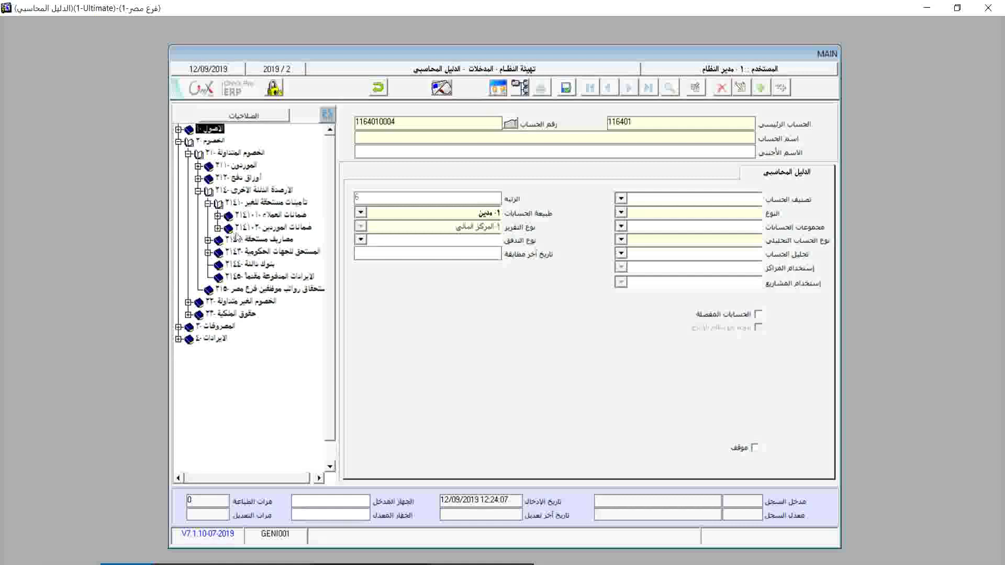
{"action": "left_click", "coordinate": [218, 228]}
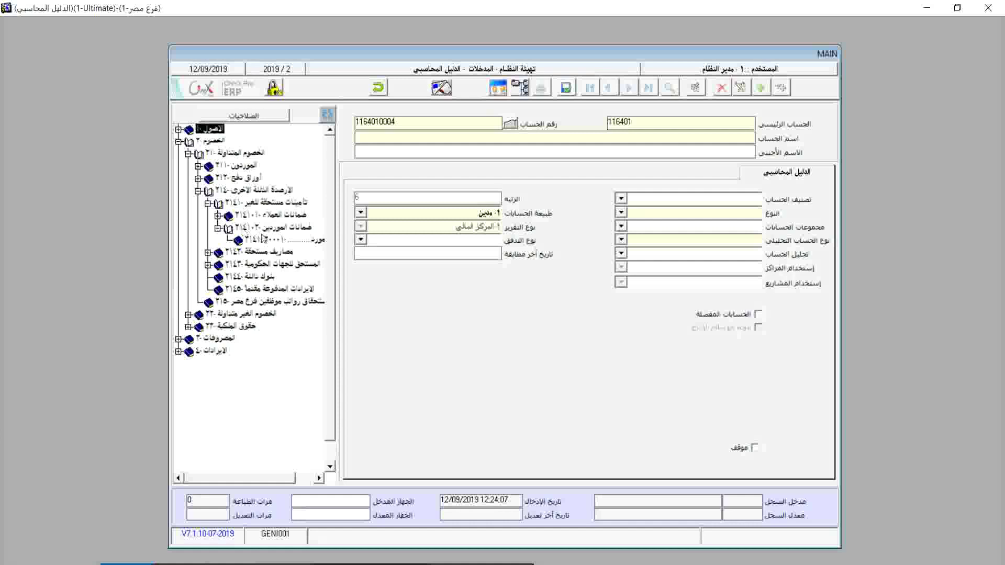
{"action": "left_click", "coordinate": [261, 241]}
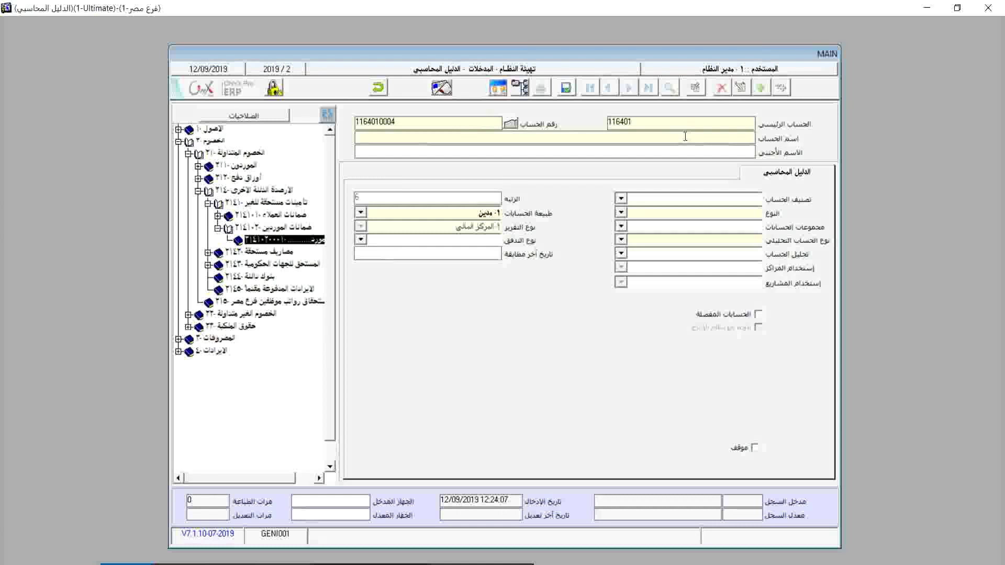
Name the new account under 116401 تأمين بضائع, set its type to الفرعية, and enable the USD and EGP currencies
{"action": "type", "text": "تأمين"}
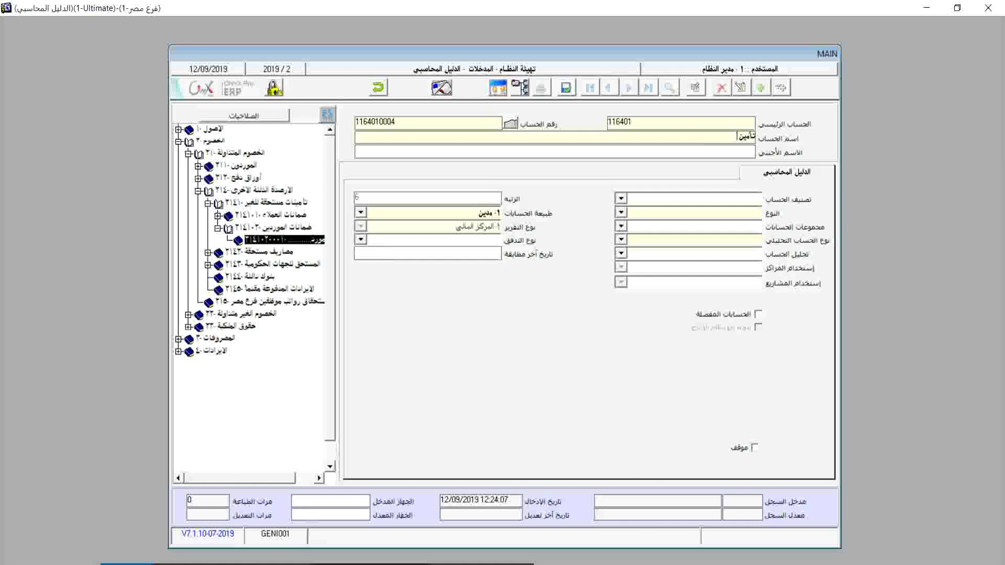
{"action": "type", "text": "بضائع"}
{"action": "left_click", "coordinate": [620, 212]}
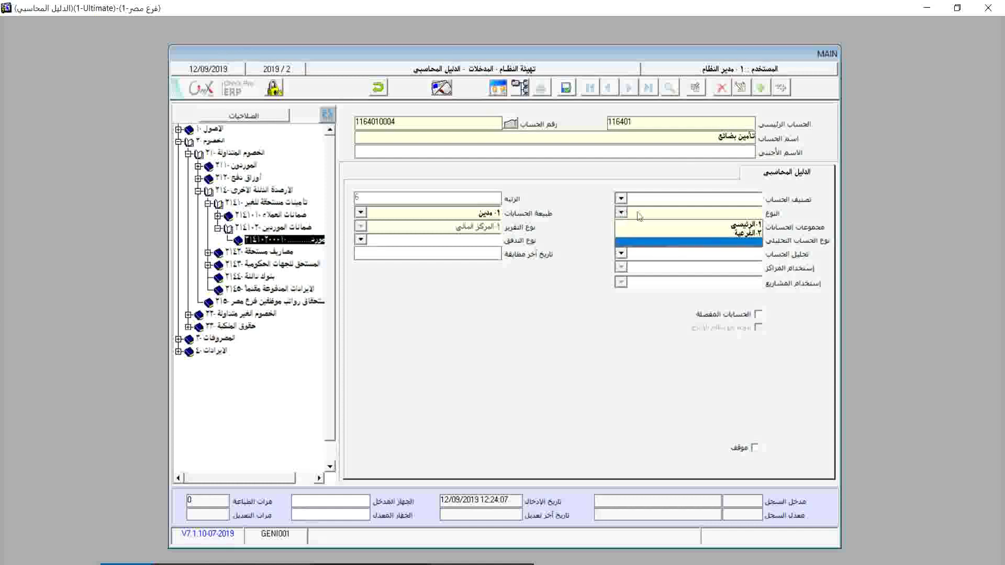
{"action": "left_click", "coordinate": [673, 233]}
{"action": "left_click", "coordinate": [513, 310]}
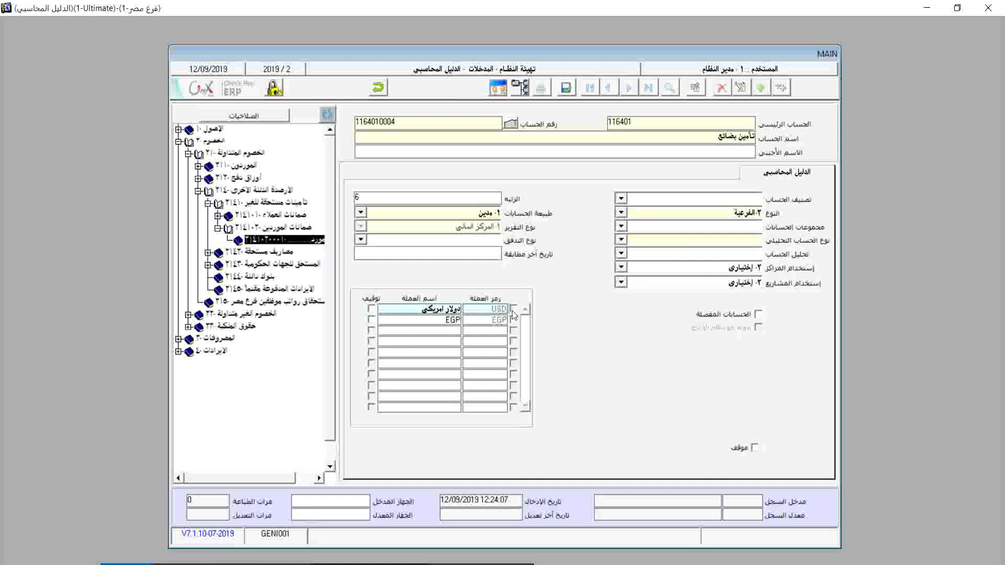
Set the analytical account type of تأمين بضائع to عام, save the account, and return to the FOB costing method
{"action": "left_click", "coordinate": [621, 240]}
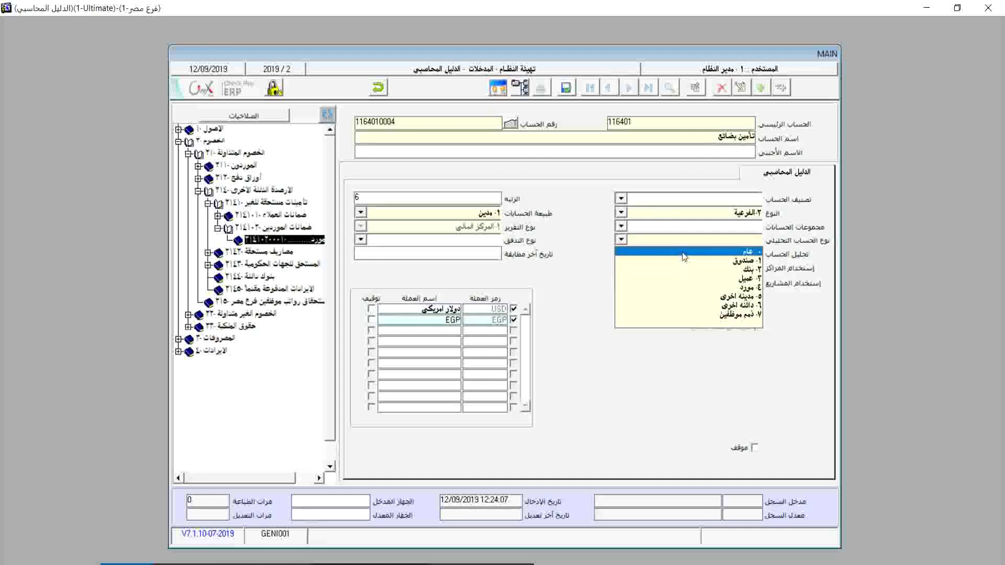
{"action": "left_click", "coordinate": [743, 252]}
{"action": "left_click", "coordinate": [566, 89]}
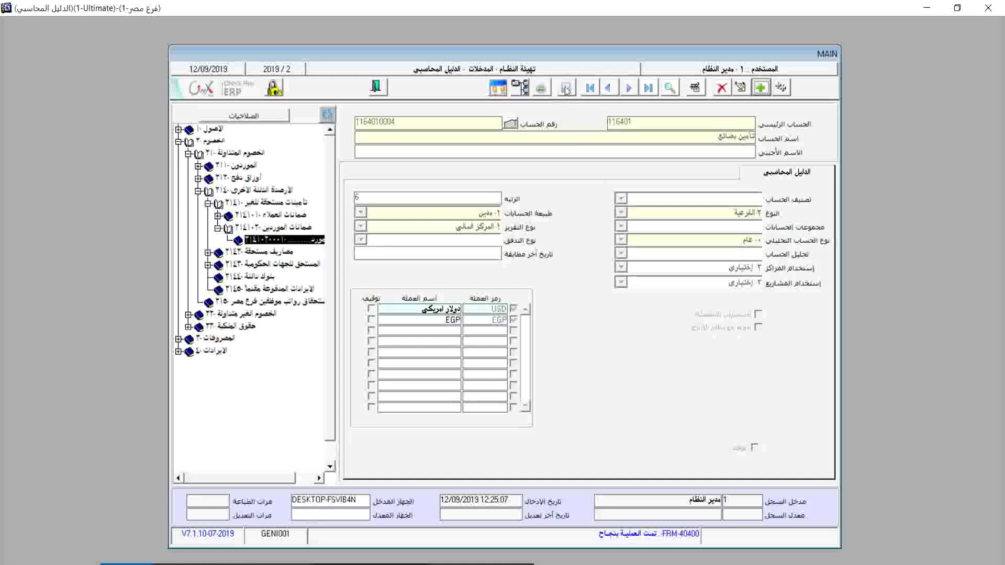
{"action": "left_click", "coordinate": [375, 89]}
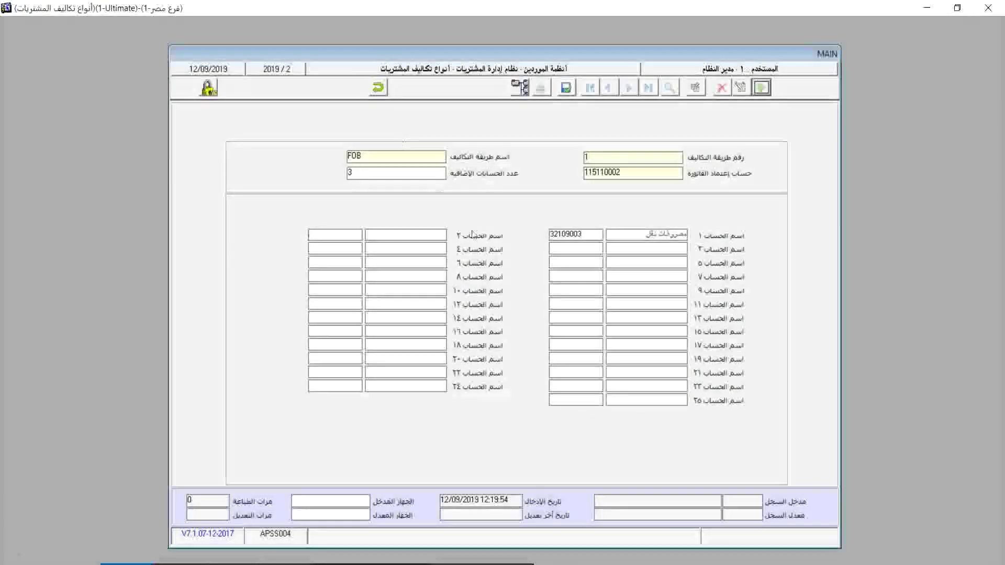
Assign مصروفات شحن as the second additional account, searching the accounts list for 32109004
{"action": "left_click", "coordinate": [344, 234]}
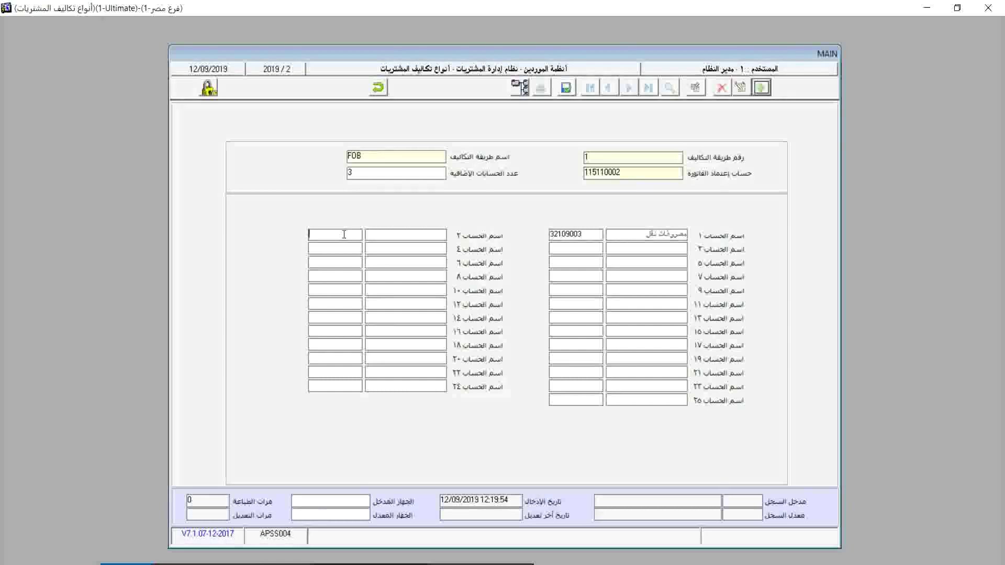
{"action": "double_click", "coordinate": [343, 235]}
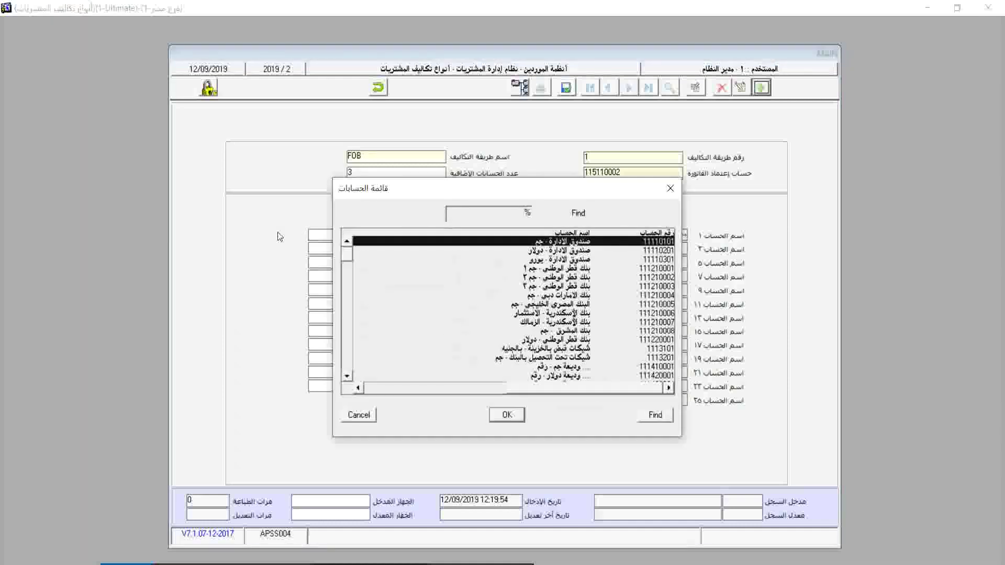
{"action": "type", "text": "32109004"}
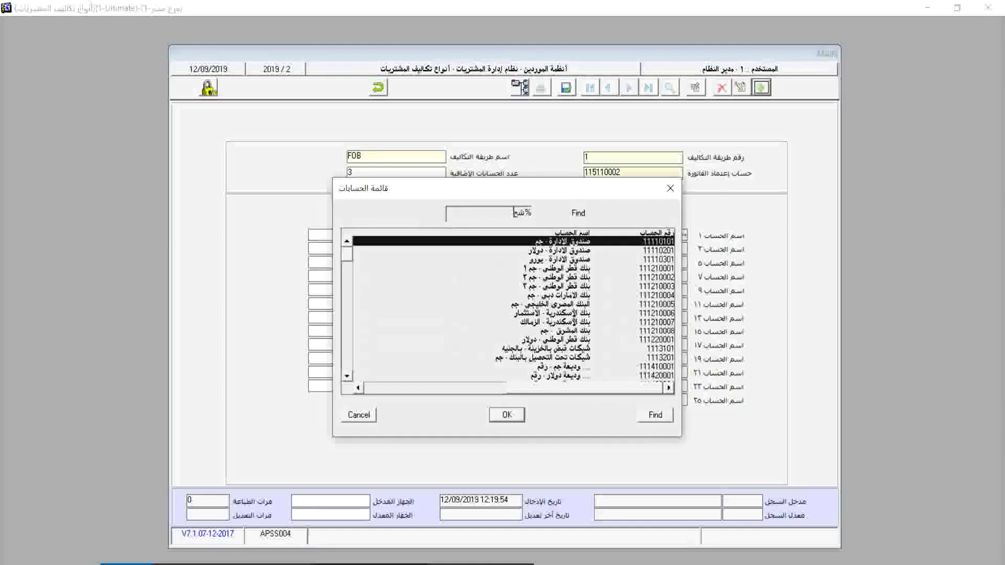
{"action": "key", "text": "Return"}
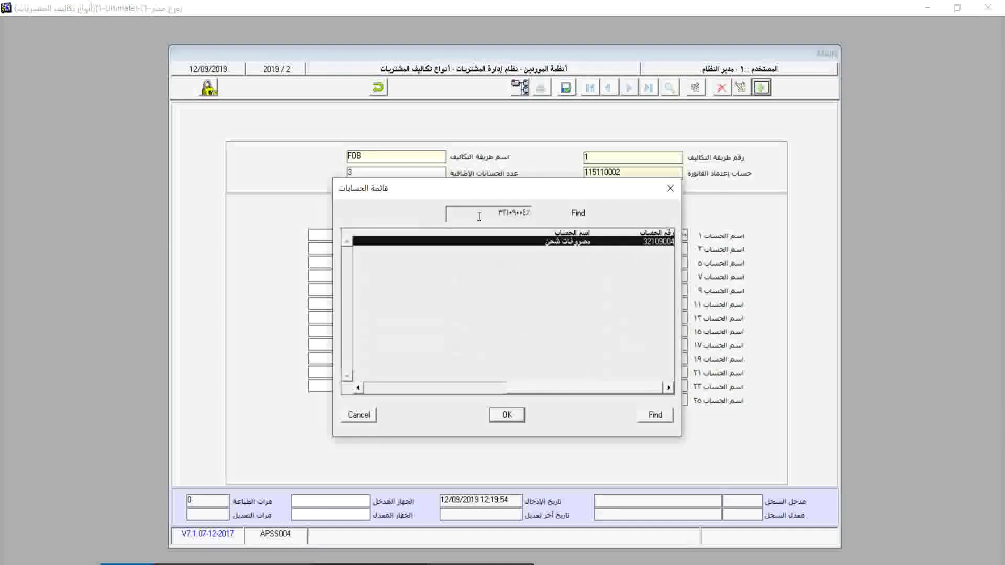
{"action": "double_click", "coordinate": [602, 242]}
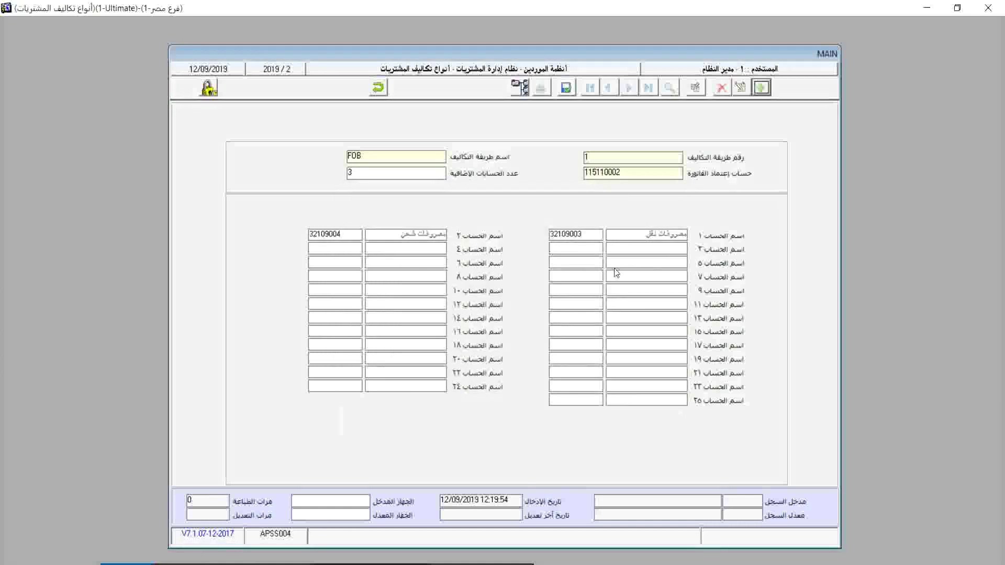
{"action": "key", "text": "F9"}
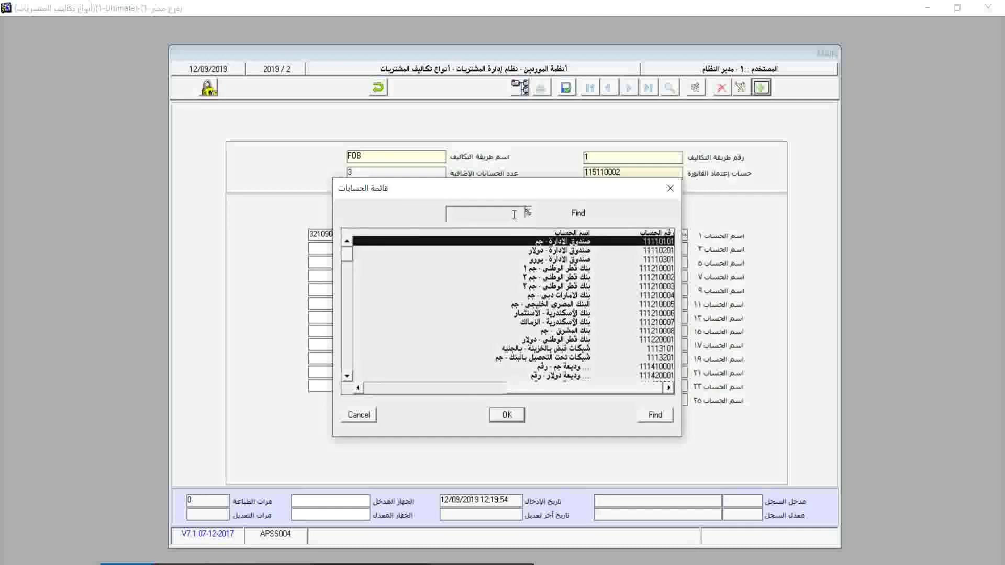
{"action": "left_click", "coordinate": [514, 214]}
{"action": "type", "text": "تأمين"}
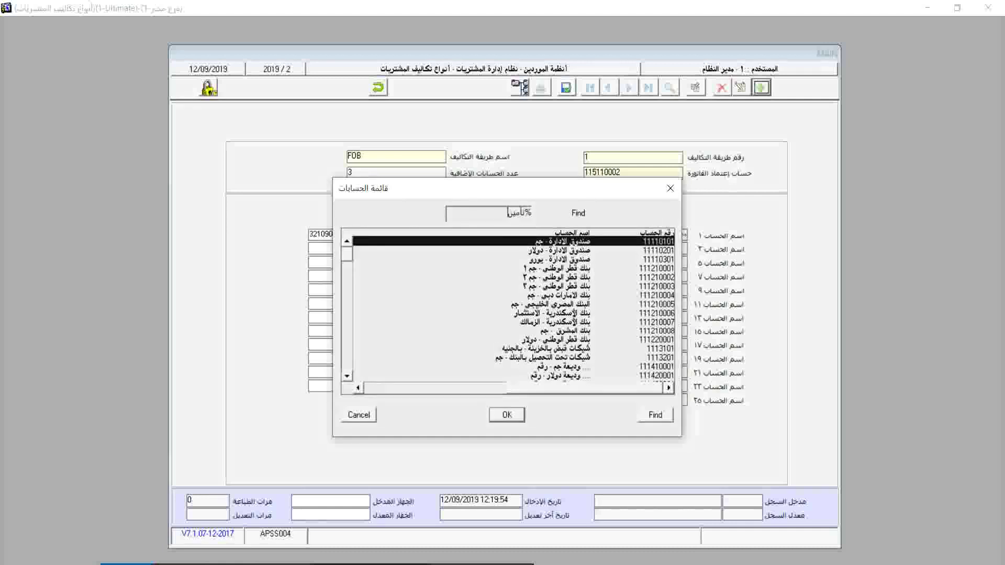
{"action": "key", "text": "Return"}
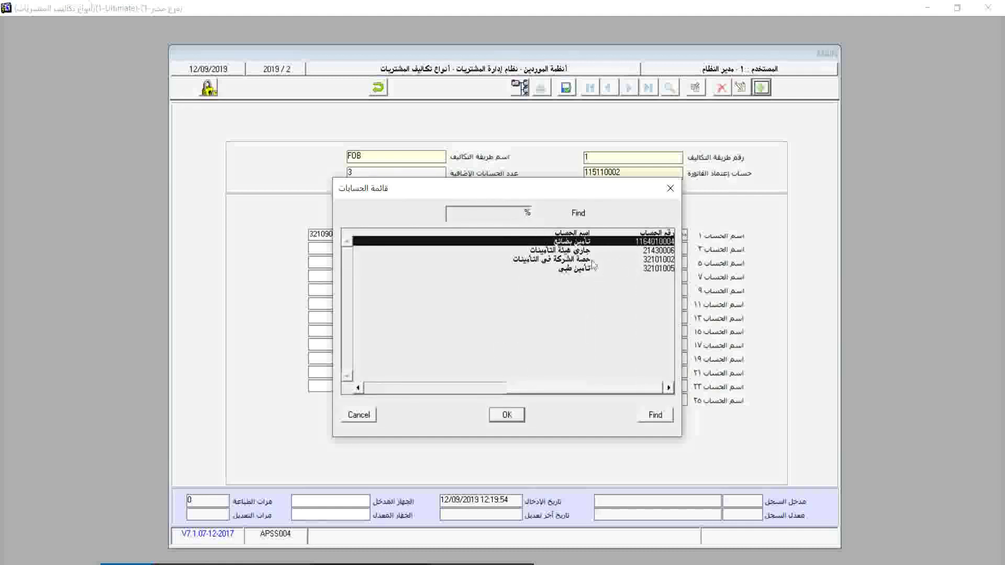
{"action": "double_click", "coordinate": [584, 242]}
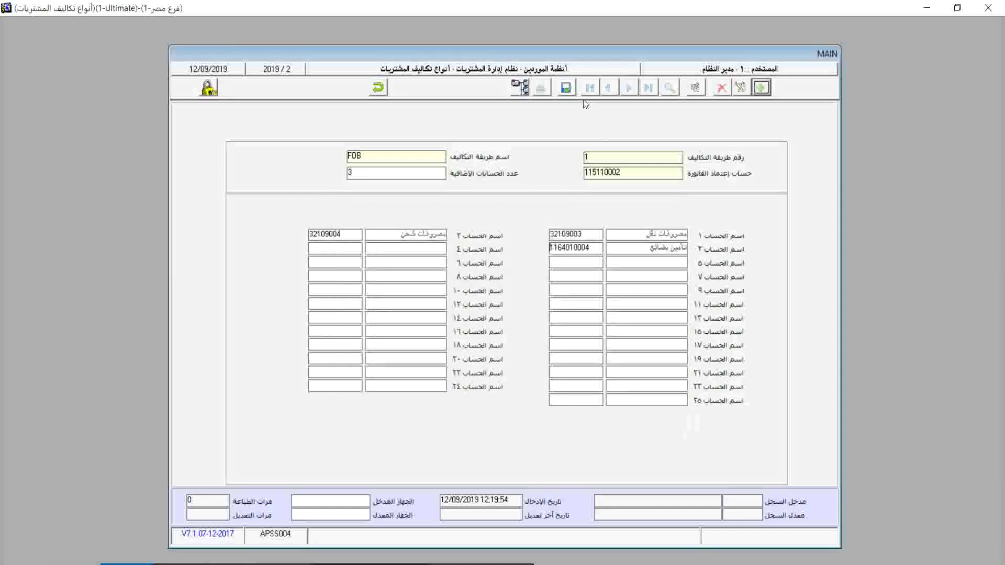
{"action": "left_click", "coordinate": [565, 87]}
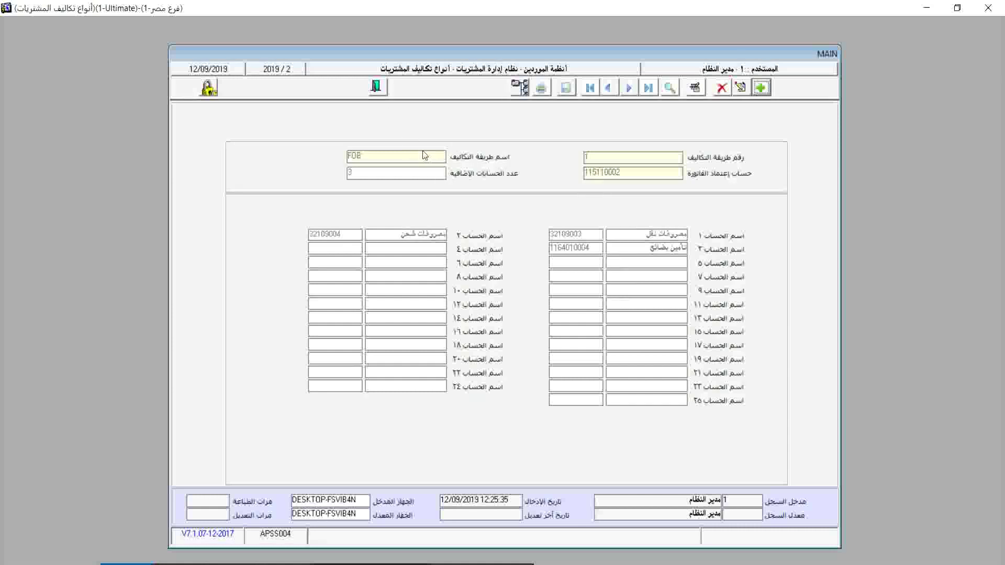
{"action": "left_click", "coordinate": [380, 88]}
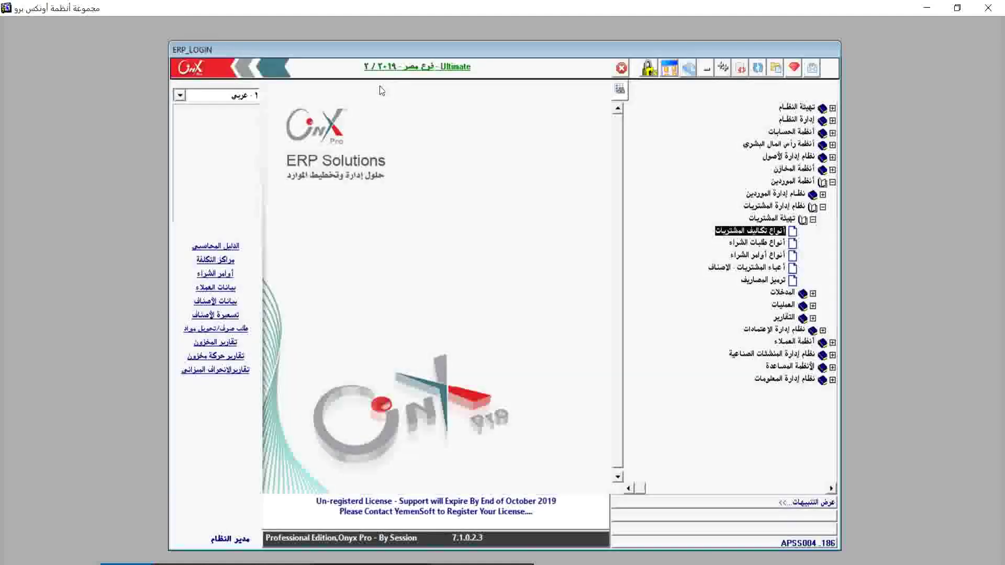
Add and save a purchase request type named طلبات شراء محلية under أنواع طلبات الشراء
{"action": "double_click", "coordinate": [754, 244]}
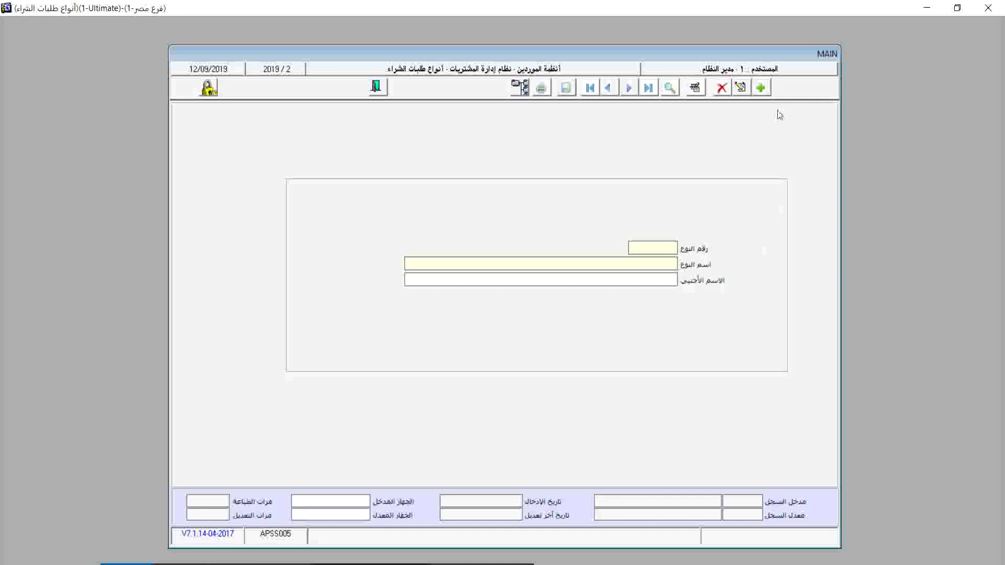
{"action": "left_click", "coordinate": [761, 89]}
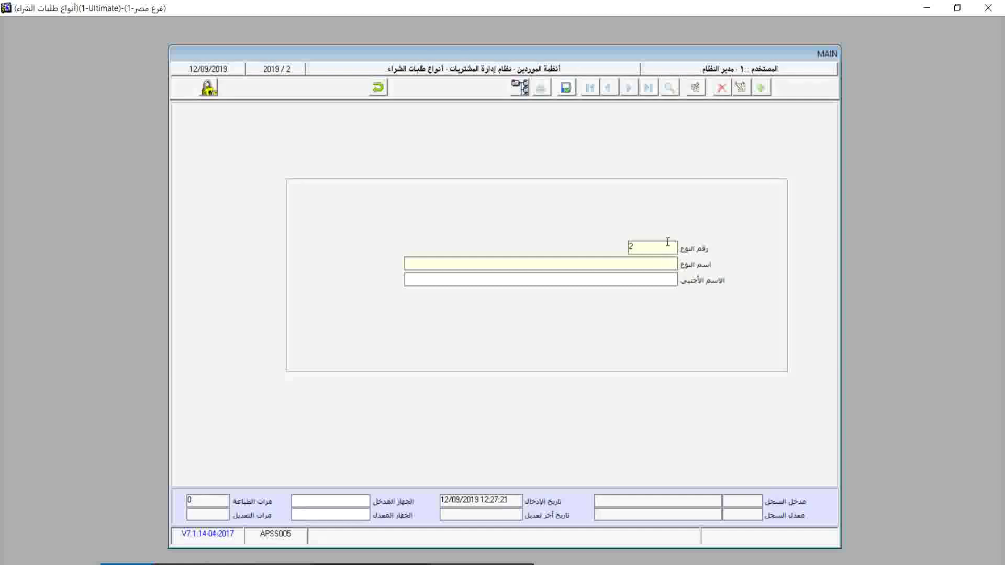
{"action": "type", "text": "طلبات شراء محلية"}
{"action": "left_click", "coordinate": [566, 89]}
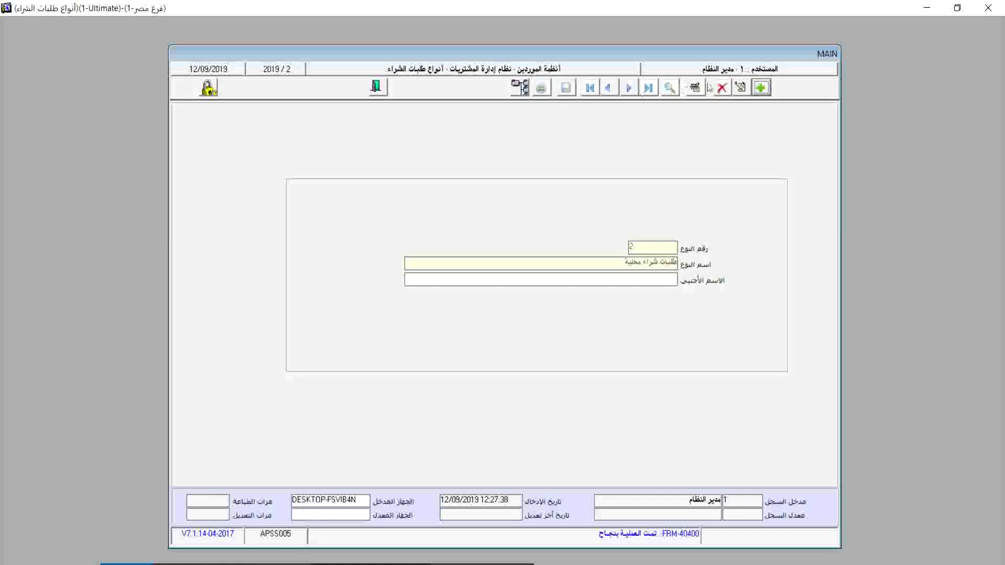
Check the list of request types, add and save another one named طلبات شراء خارجية, and close the screen
{"action": "left_click", "coordinate": [666, 91]}
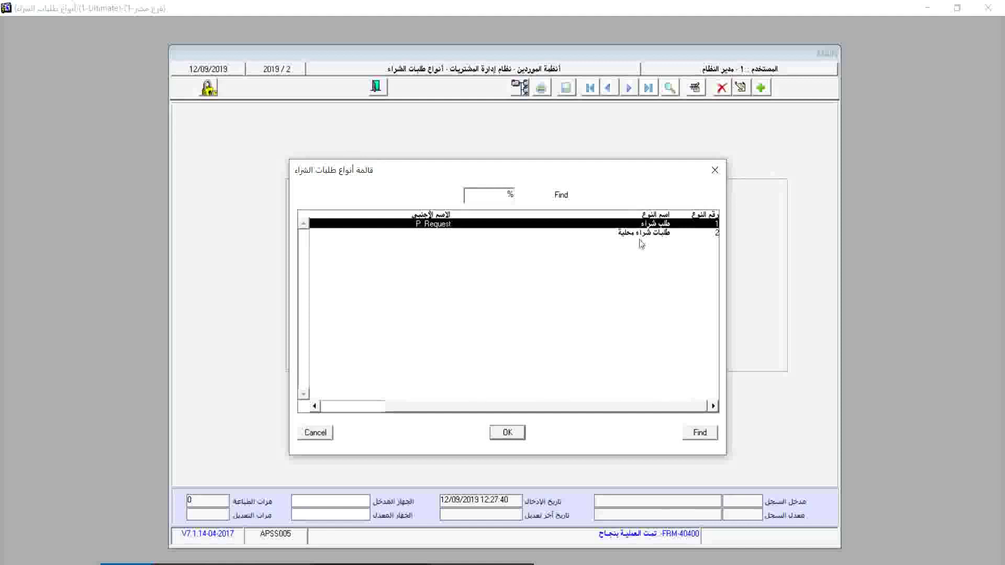
{"action": "left_click", "coordinate": [511, 438]}
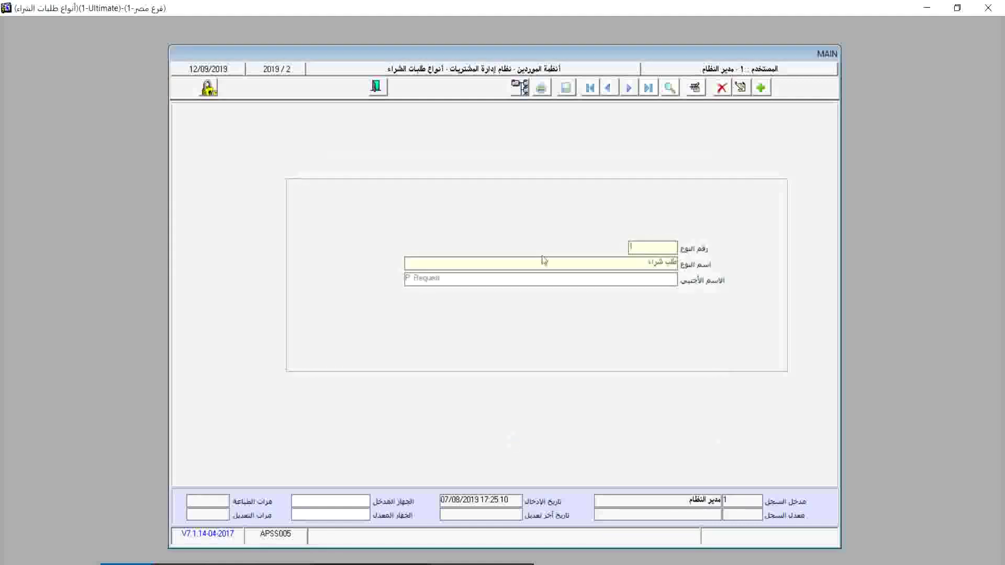
{"action": "left_click", "coordinate": [764, 90]}
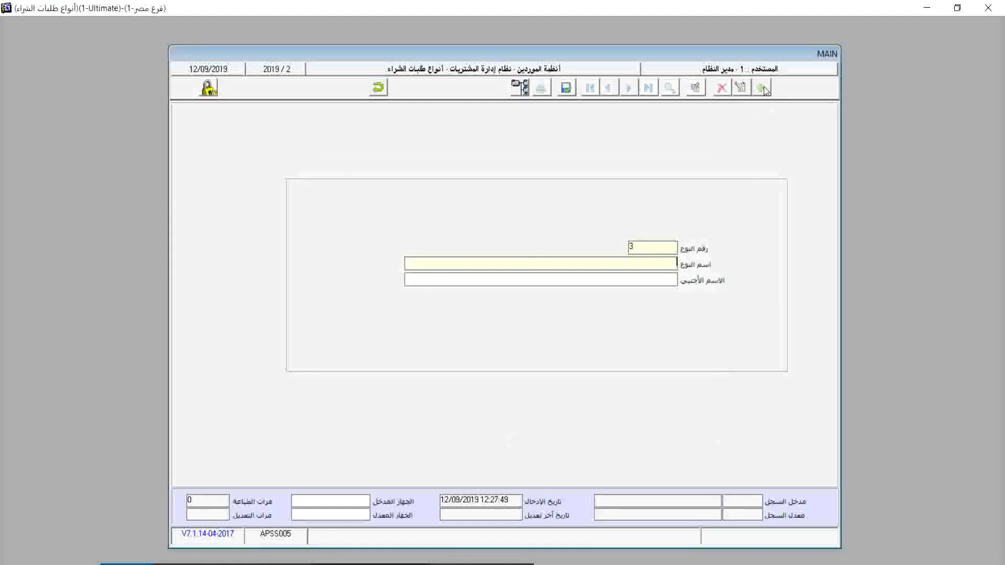
{"action": "type", "text": "طلبات شراء خارجية"}
{"action": "left_click", "coordinate": [565, 88]}
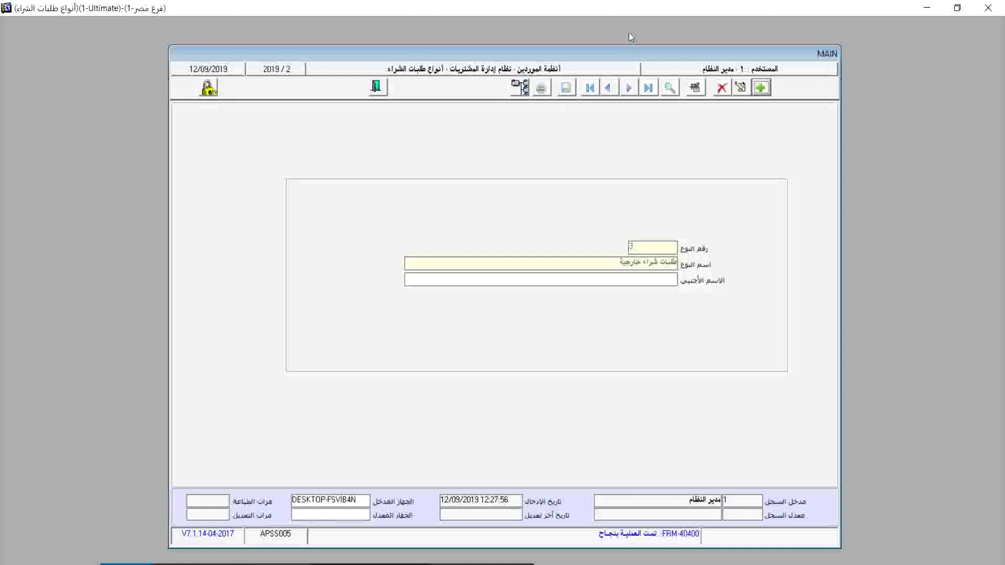
{"action": "left_click", "coordinate": [384, 89]}
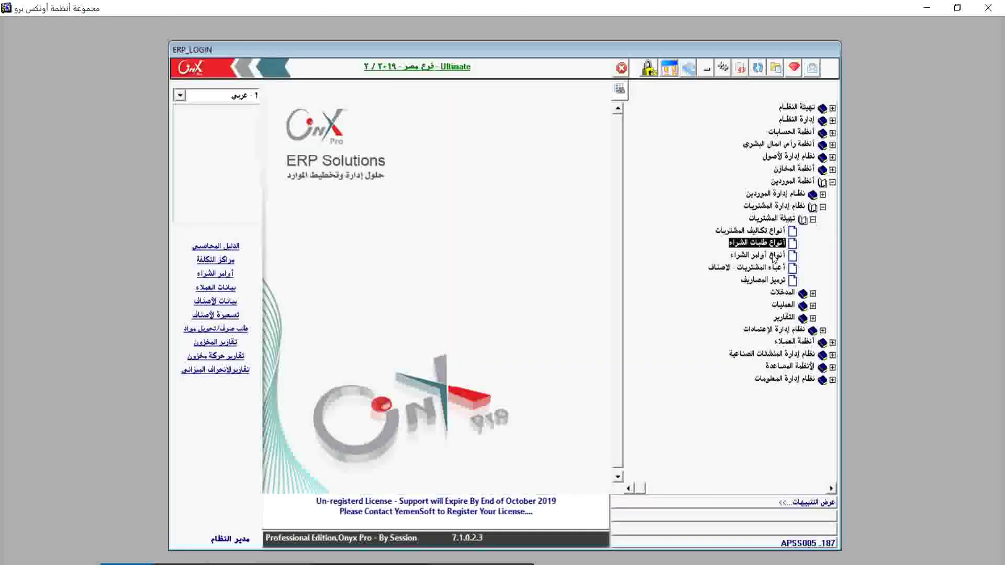
Add and save a purchase order type named اوامر شاء محلية under أنواع أوامر الشراء
{"action": "double_click", "coordinate": [774, 256]}
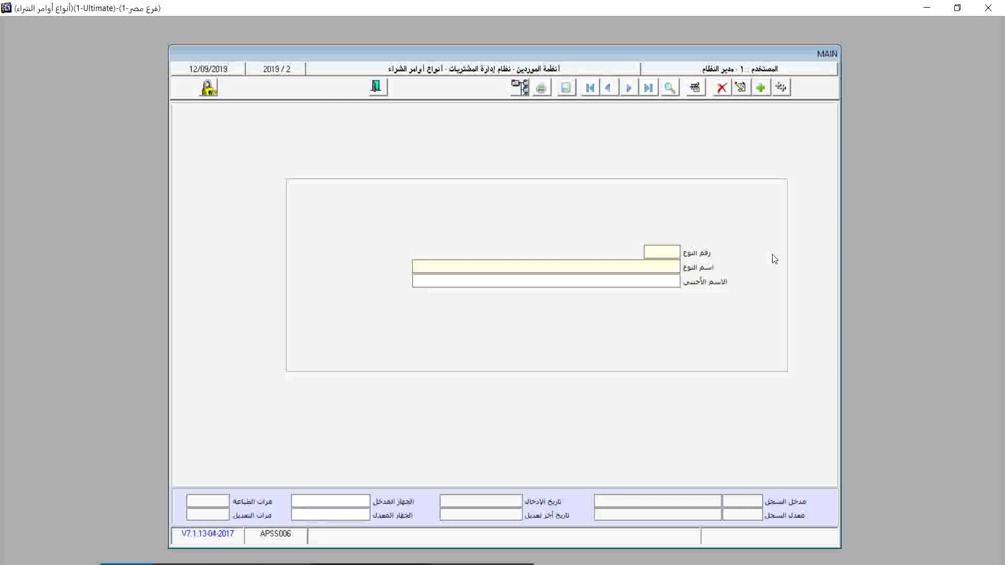
{"action": "left_click", "coordinate": [761, 89]}
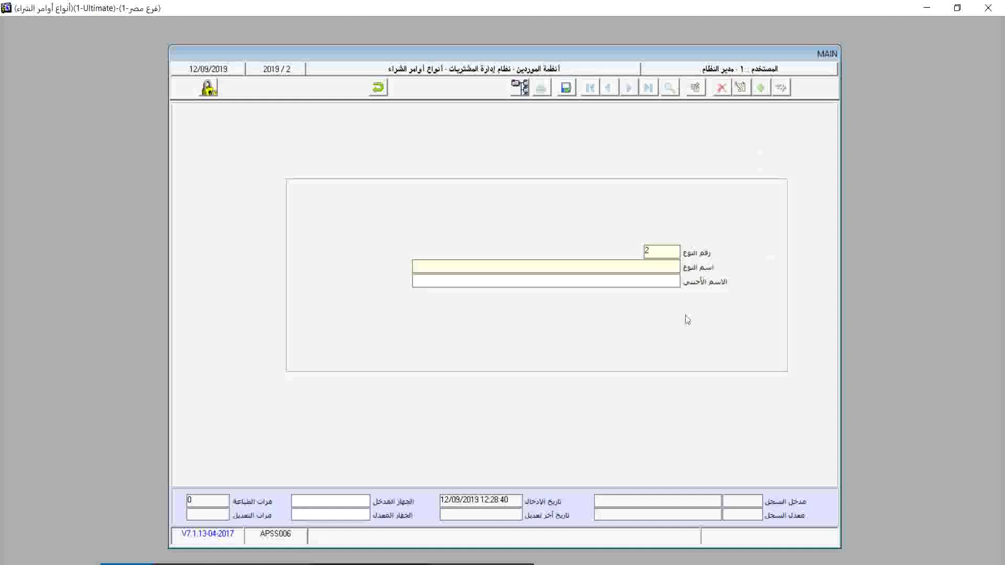
{"action": "type", "text": "اوامر شاء محلية"}
{"action": "left_click", "coordinate": [575, 89]}
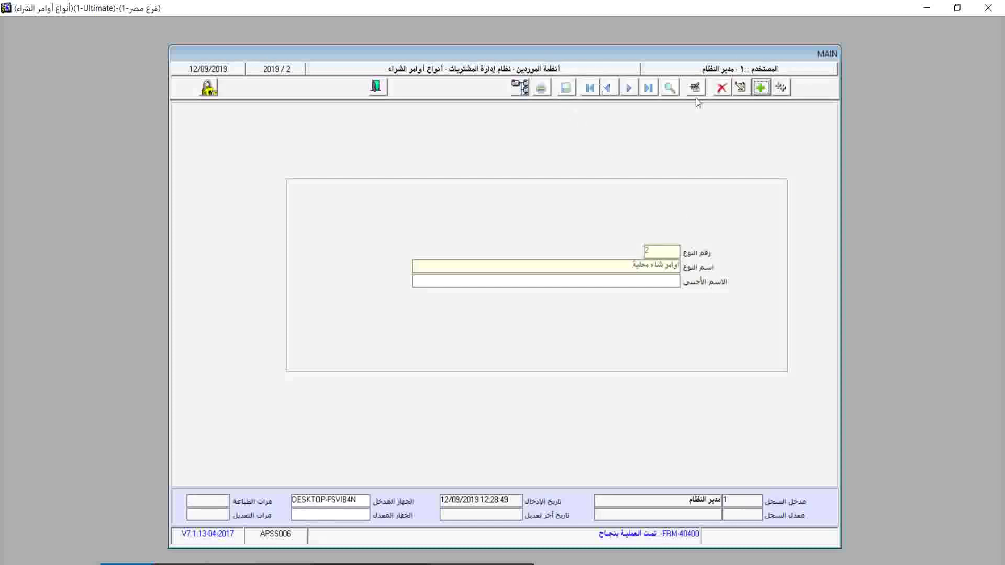
Add and save a purchase order type named اوامر شراء خارجية, and review the list of order types
{"action": "left_click", "coordinate": [761, 88]}
{"action": "type", "text": "اوامر شراء خارجية"}
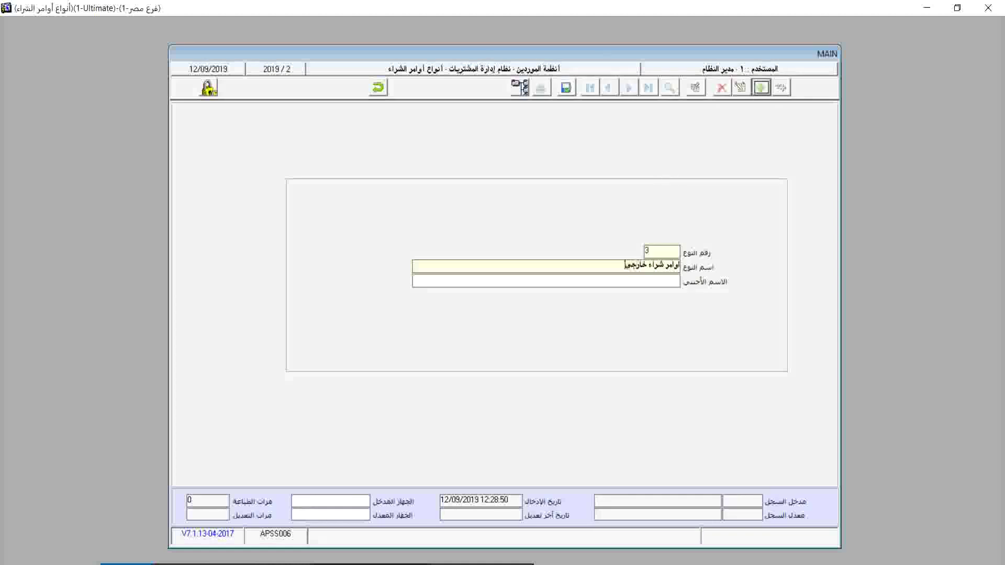
{"action": "left_click", "coordinate": [565, 88]}
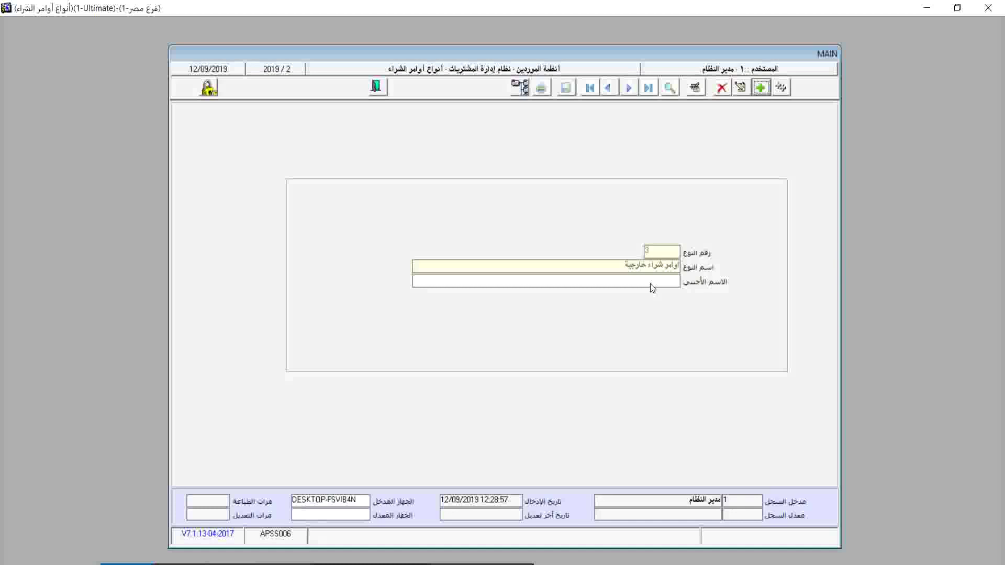
{"action": "left_click", "coordinate": [670, 89]}
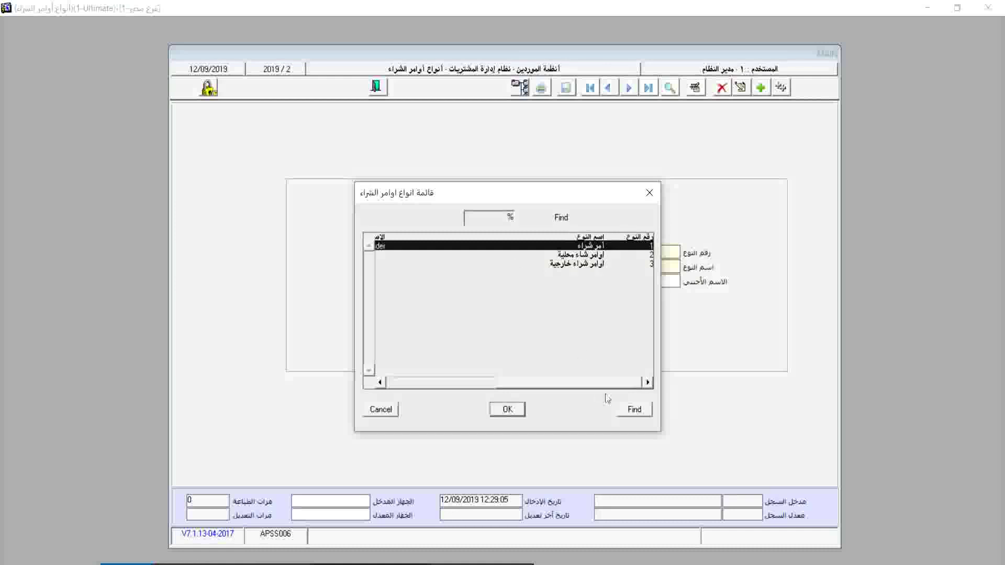
{"action": "mouse_move", "coordinate": [602, 386]}
{"action": "left_mouse_down"}
{"action": "mouse_move", "coordinate": [580, 385]}
{"action": "mouse_move", "coordinate": [616, 387]}
{"action": "left_mouse_up"}
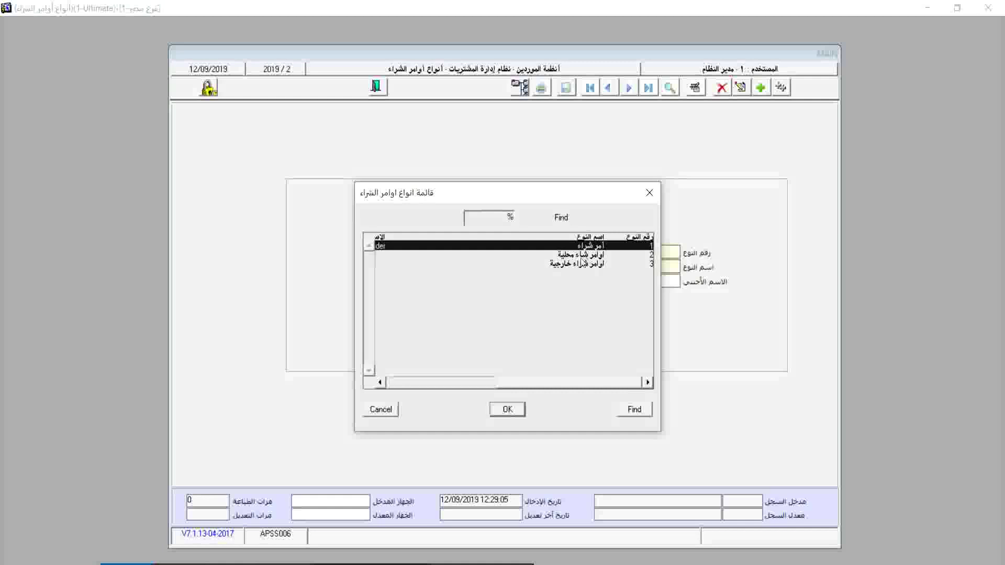
{"action": "left_click", "coordinate": [504, 411]}
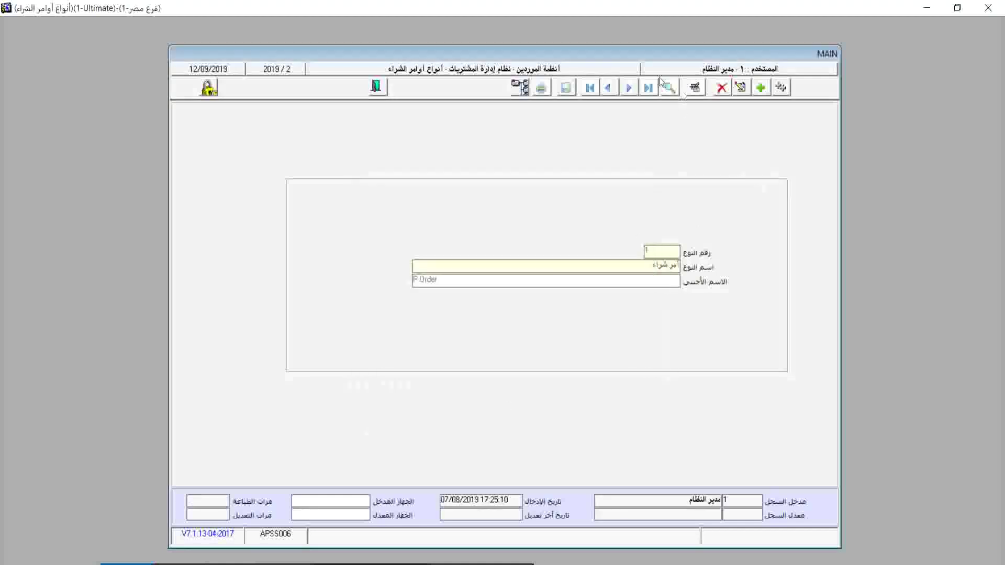
Correct the name of the local purchase order type to اوامر شراء محلية, save it, and close the screen
{"action": "left_click", "coordinate": [670, 94]}
{"action": "double_click", "coordinate": [593, 258]}
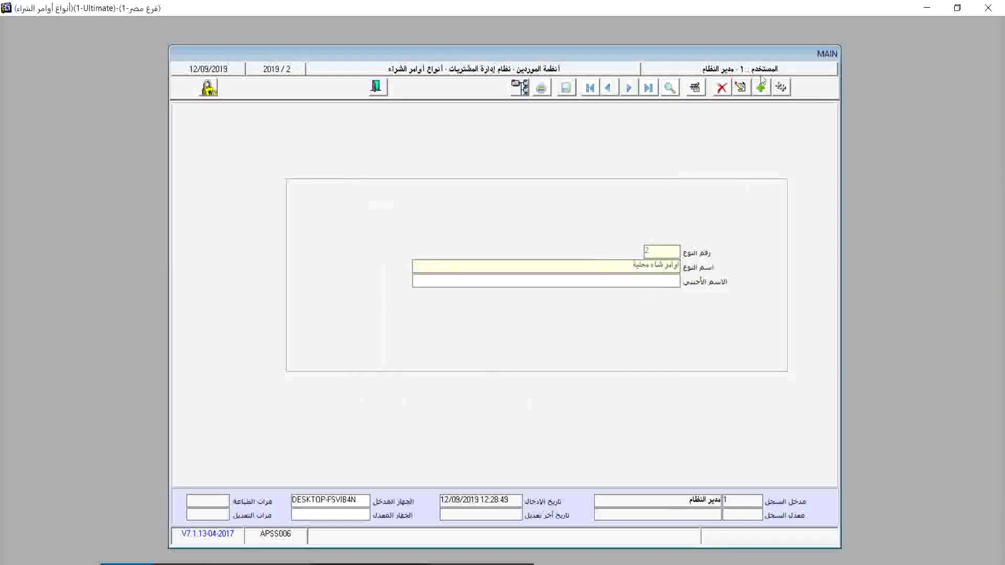
{"action": "left_click", "coordinate": [739, 87]}
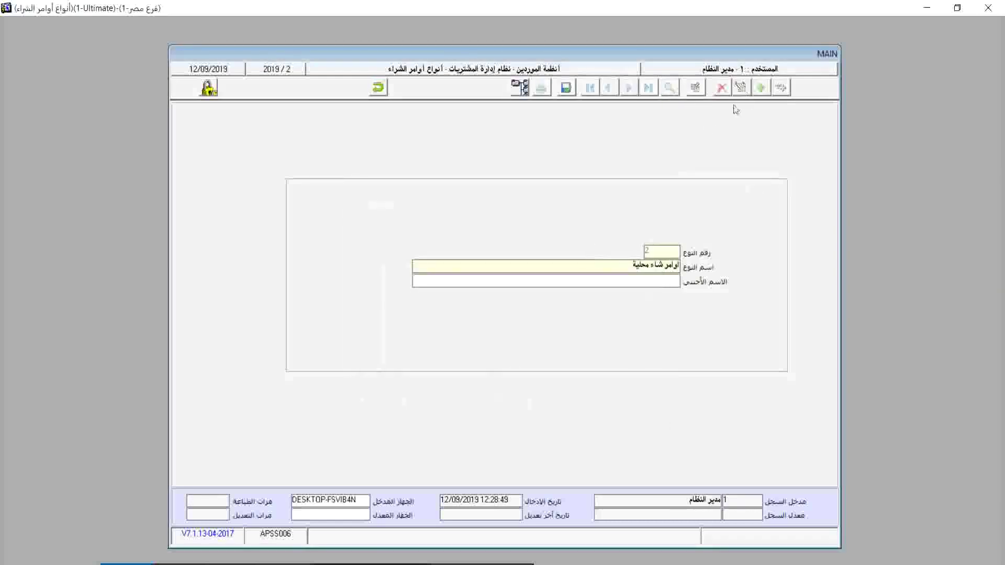
{"action": "left_click", "coordinate": [658, 268]}
{"action": "type", "text": "ر"}
{"action": "left_click", "coordinate": [566, 87]}
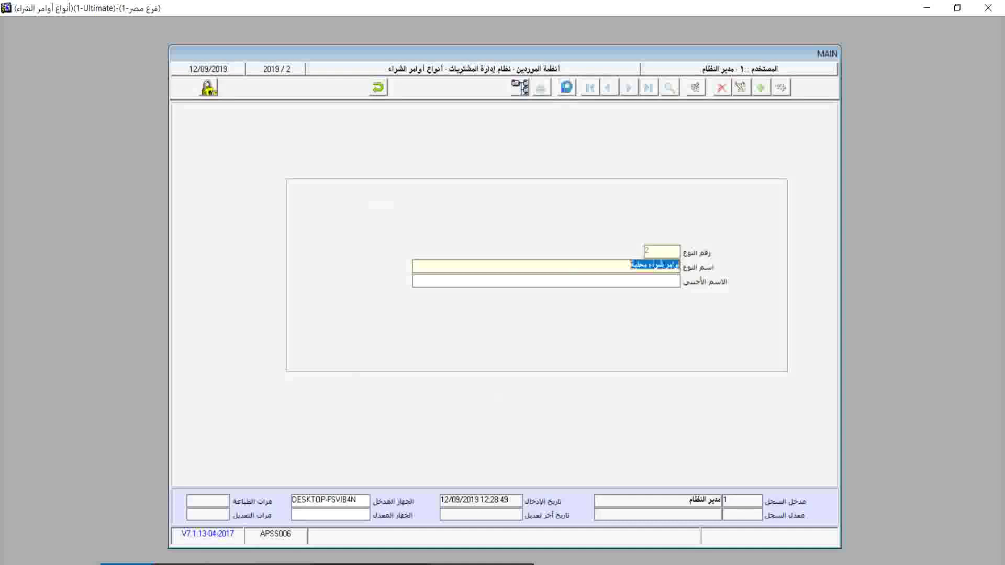
{"action": "left_click", "coordinate": [377, 87]}
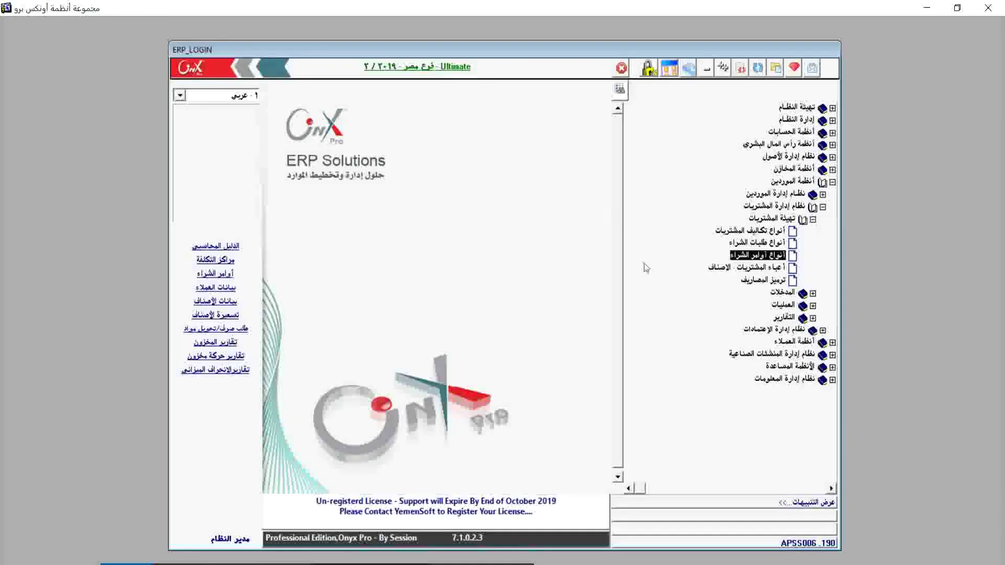
Open the أعباء المشتريات - الاصناف screen and look up the available burden numbers
{"action": "left_click", "coordinate": [723, 272]}
{"action": "double_click", "coordinate": [724, 272]}
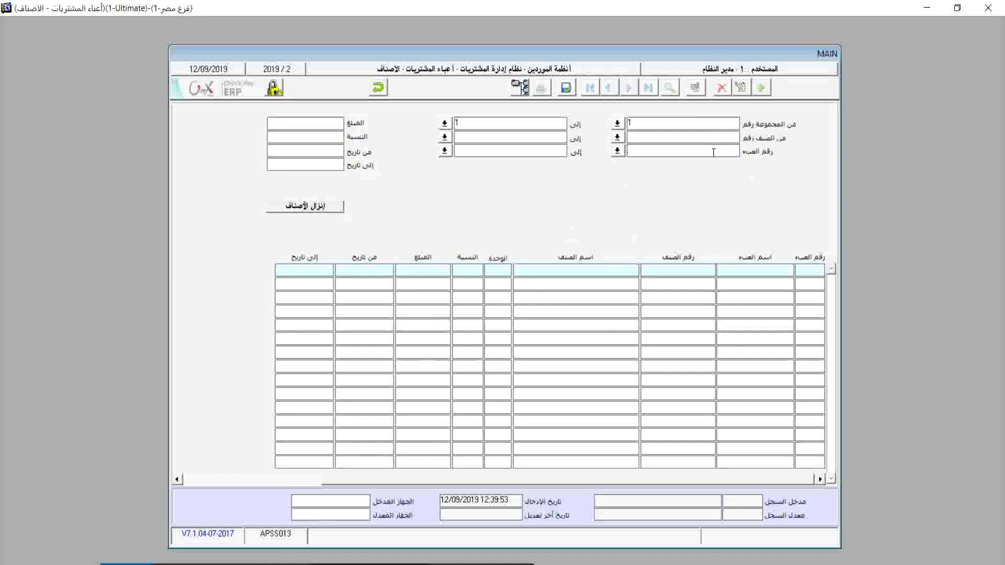
{"action": "key", "text": "F9"}
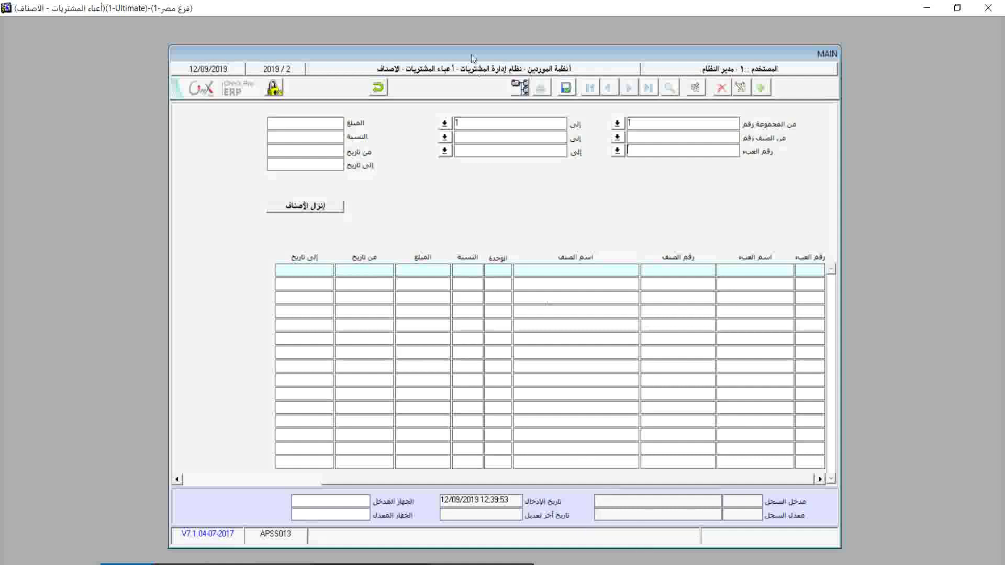
Open the أعباء المشتريات screen by searching the system screens for عبا, and display the existing مصروفات نقل burden
{"action": "left_click", "coordinate": [520, 88]}
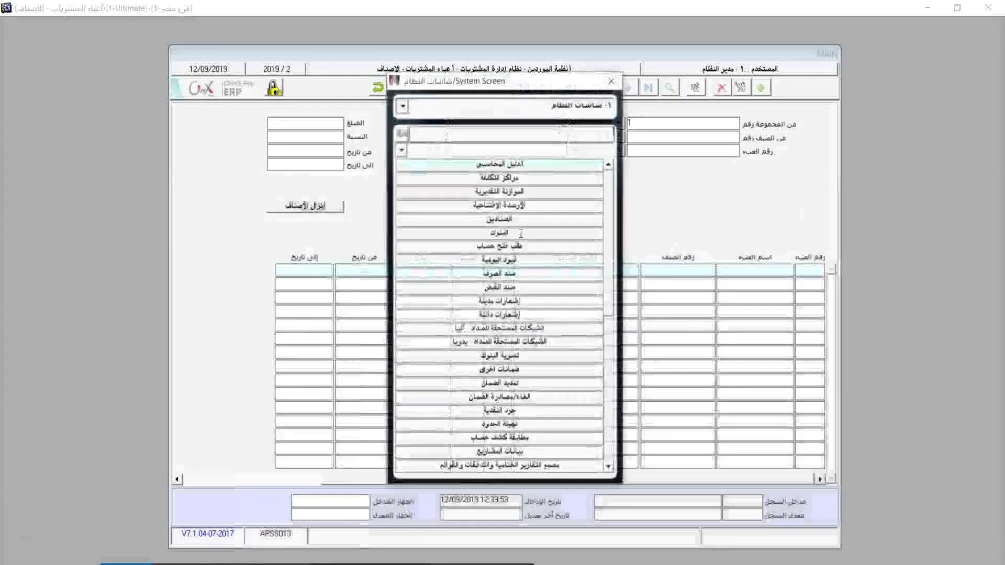
{"action": "left_click", "coordinate": [610, 132]}
{"action": "type", "text": "اعباء"}
{"action": "key", "text": "Return"}
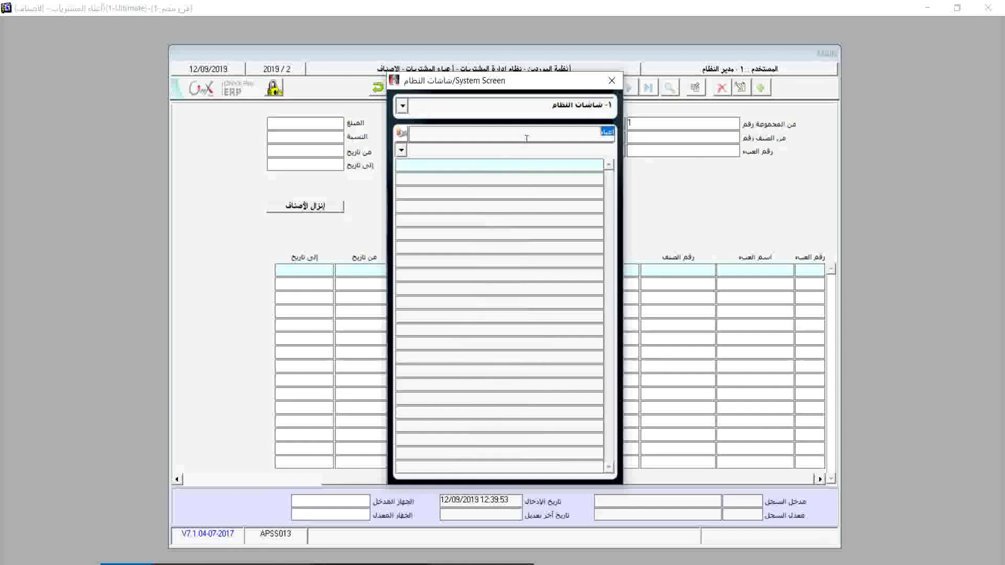
{"action": "key", "text": "BackSpace"}
{"action": "type", "text": "عبا"}
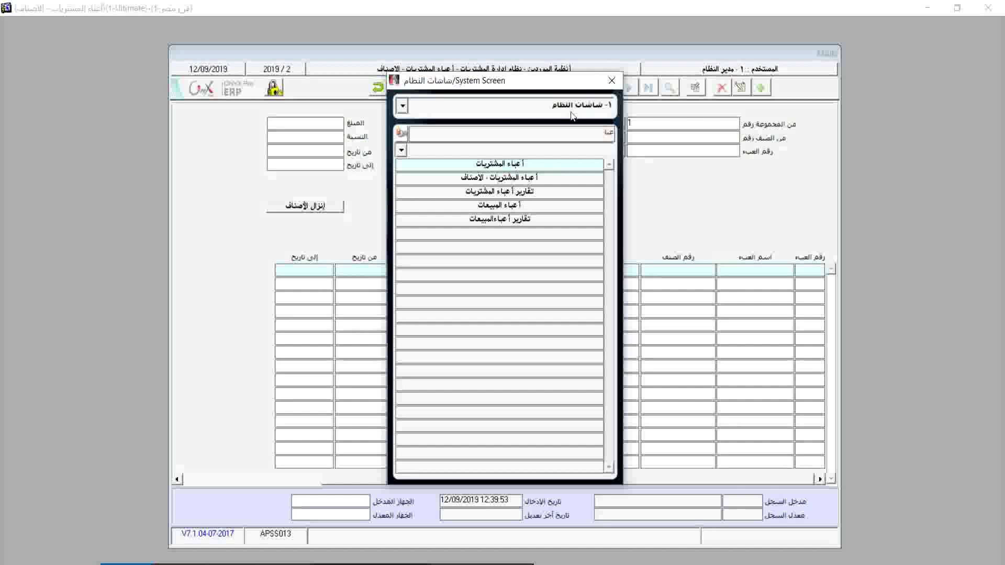
{"action": "double_click", "coordinate": [540, 166]}
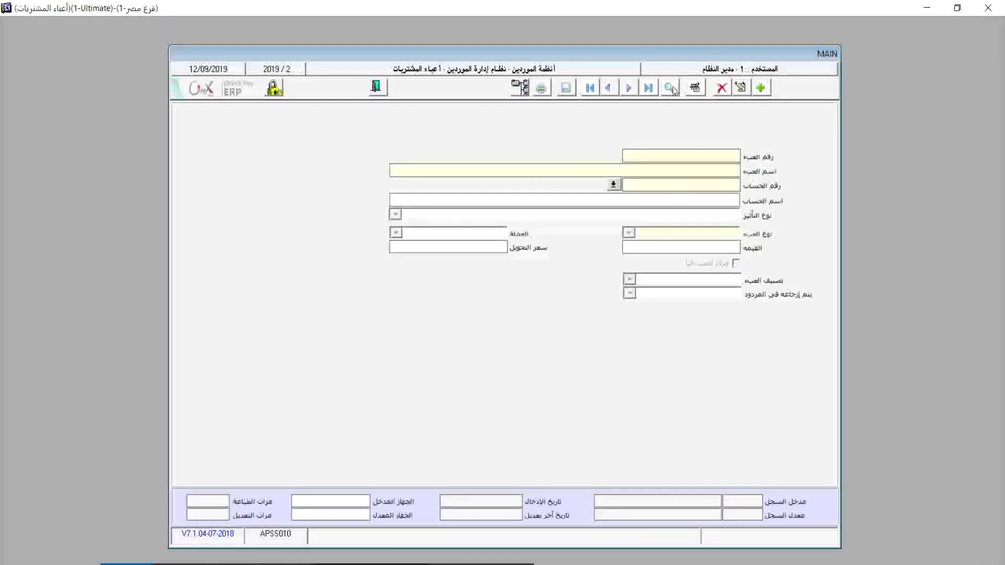
{"action": "left_click", "coordinate": [669, 88]}
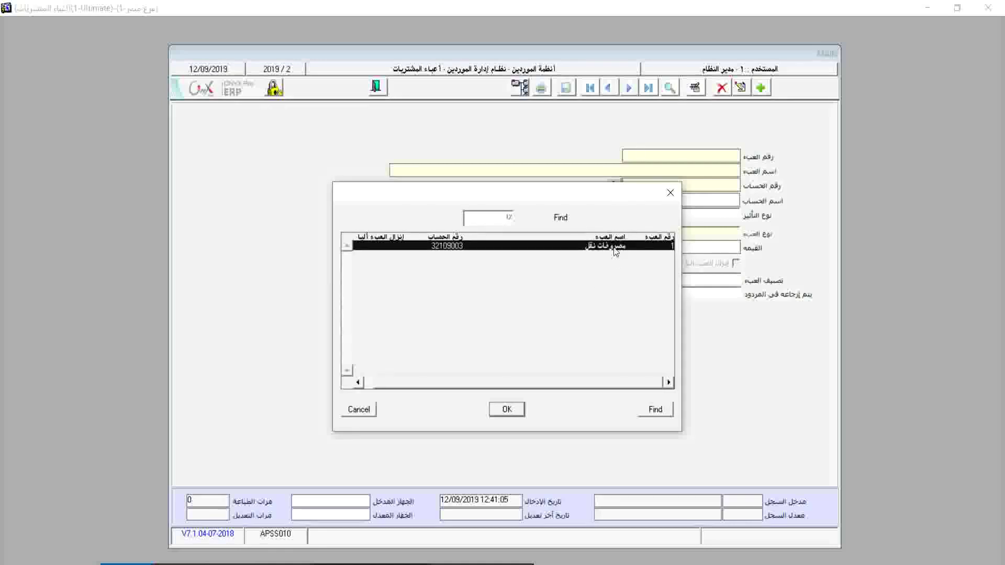
{"action": "double_click", "coordinate": [615, 248]}
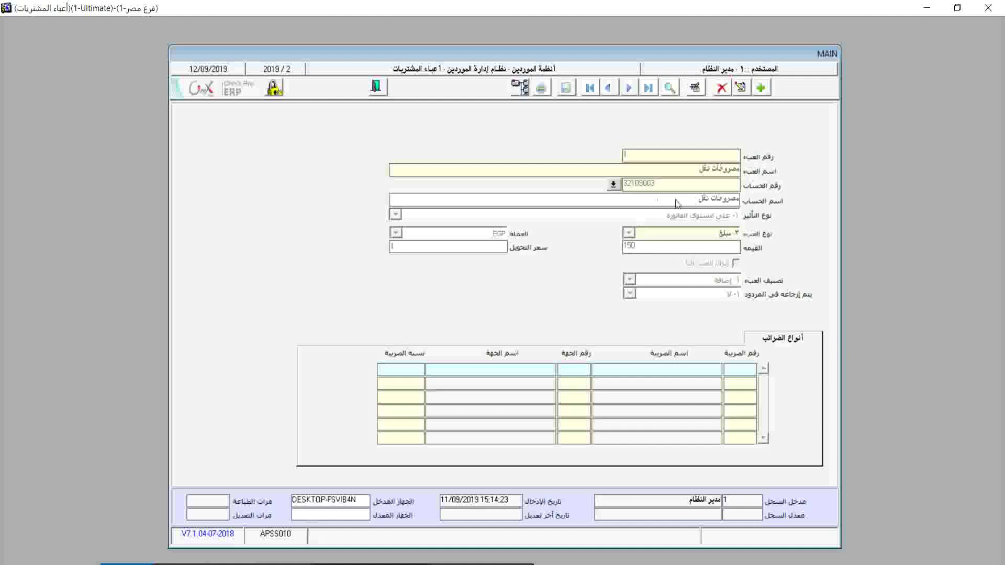
Start a new purchase burden named تعبئة و تغليف and assign account 32400007, searching the accounts for تعبئة
{"action": "left_click", "coordinate": [760, 88]}
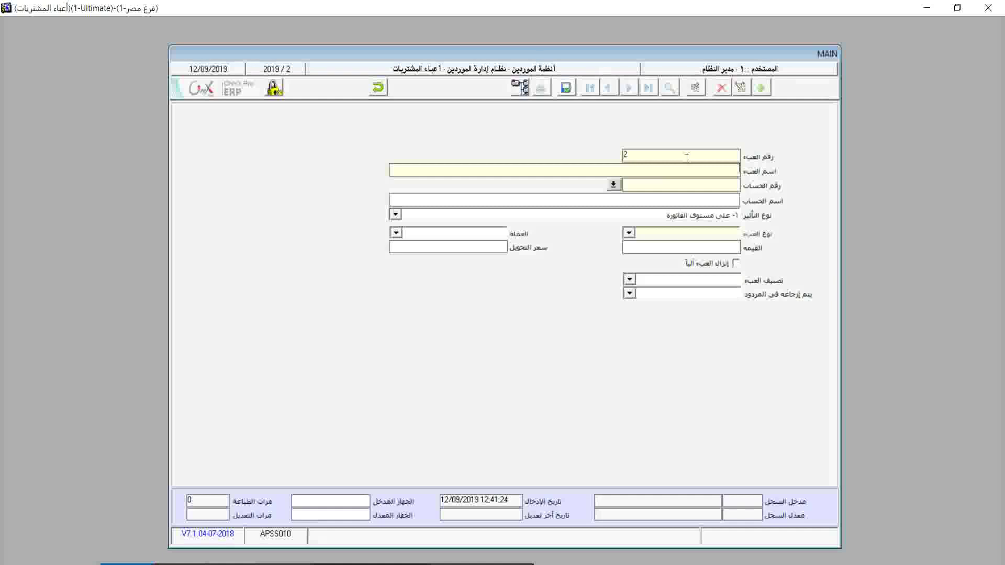
{"action": "type", "text": "تعبئة و تغليف"}
{"action": "key", "text": "Return"}
{"action": "double_click", "coordinate": [676, 185]}
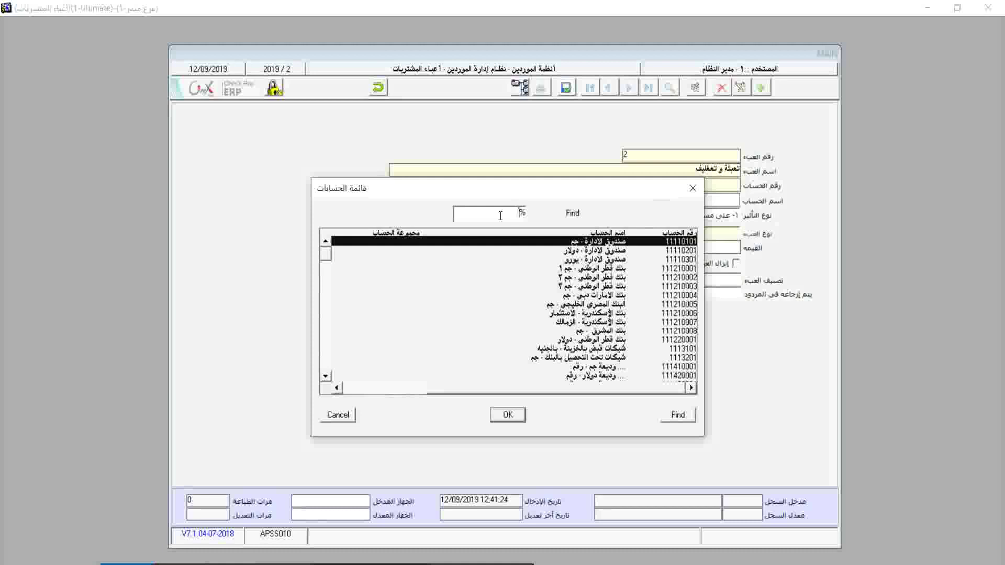
{"action": "type", "text": "تعبئة"}
{"action": "key", "text": "Return"}
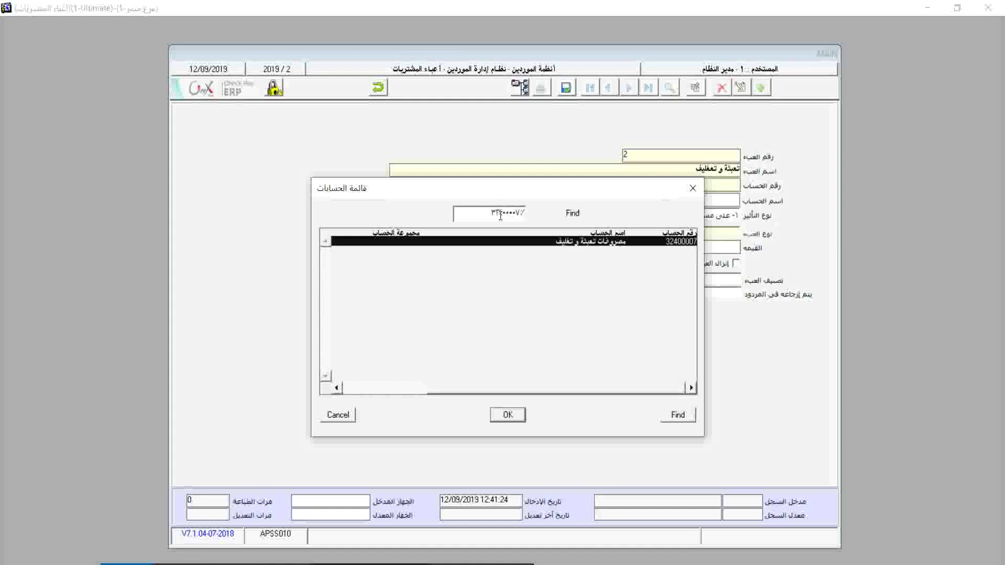
{"action": "double_click", "coordinate": [594, 240]}
Set the new burden's effect type to على مستوى الصنف and its burden type to مبلغ, with an exchange rate of 1
{"action": "left_click", "coordinate": [395, 214]}
{"action": "left_click", "coordinate": [668, 232]}
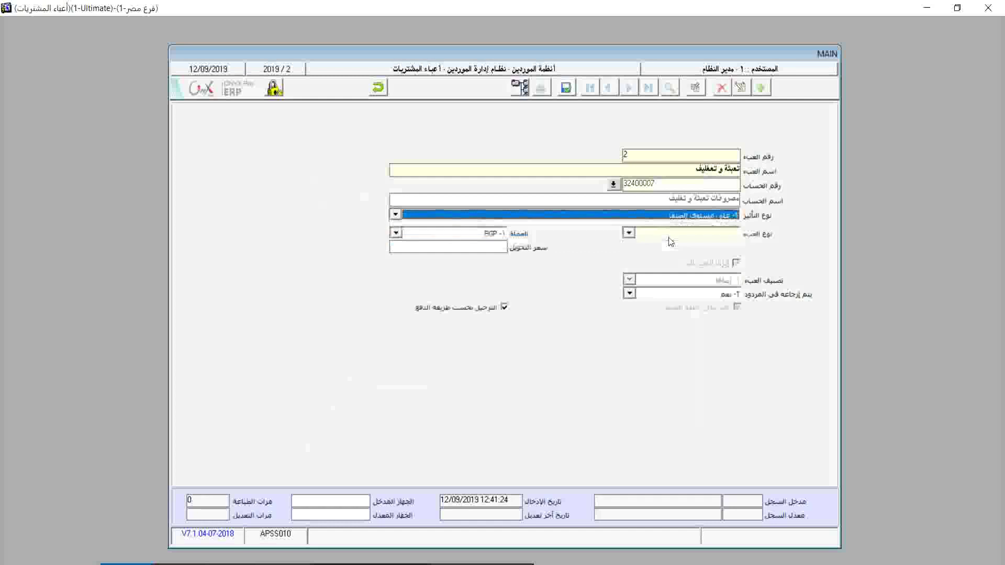
{"action": "left_click", "coordinate": [644, 236]}
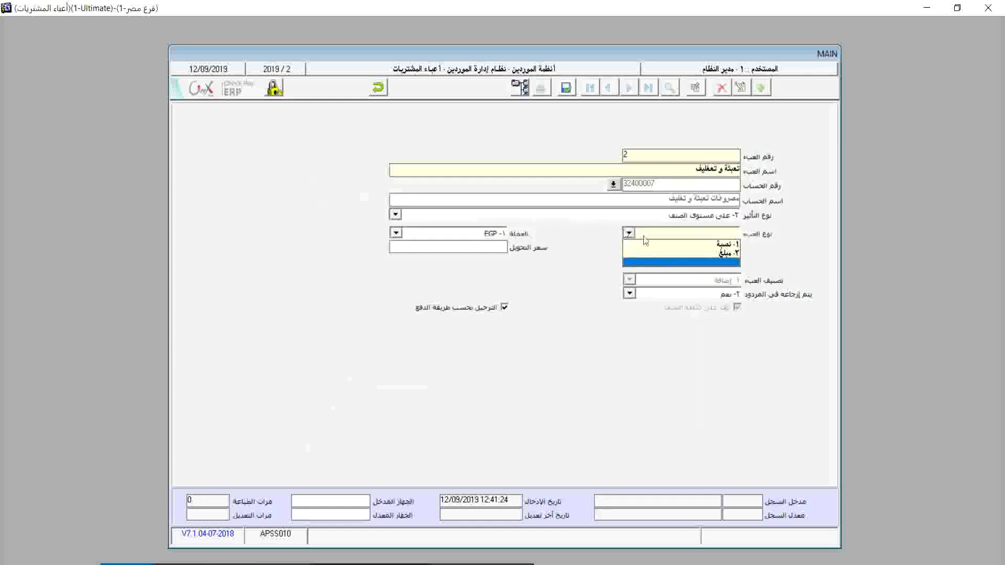
{"action": "left_click", "coordinate": [704, 253]}
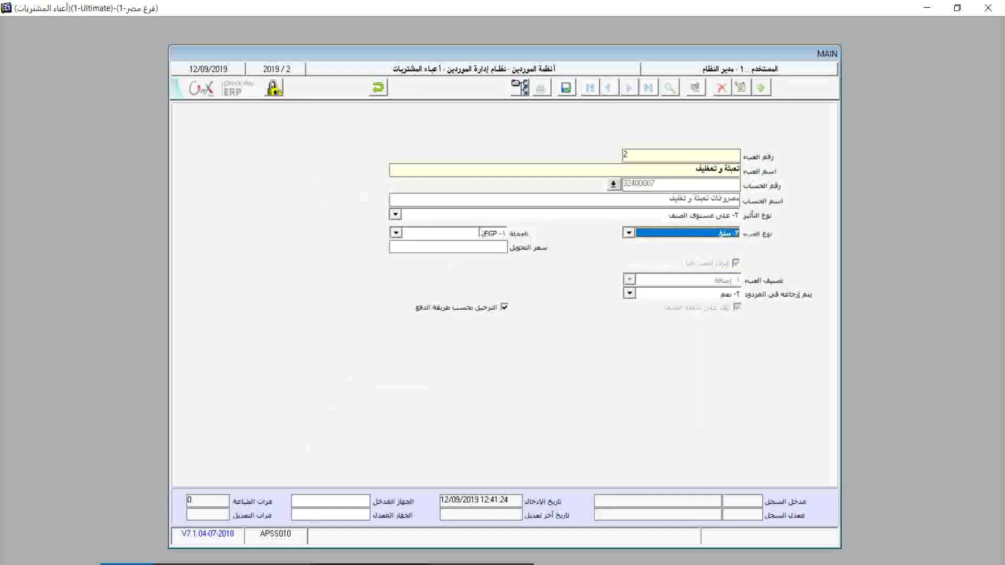
{"action": "left_click", "coordinate": [495, 252]}
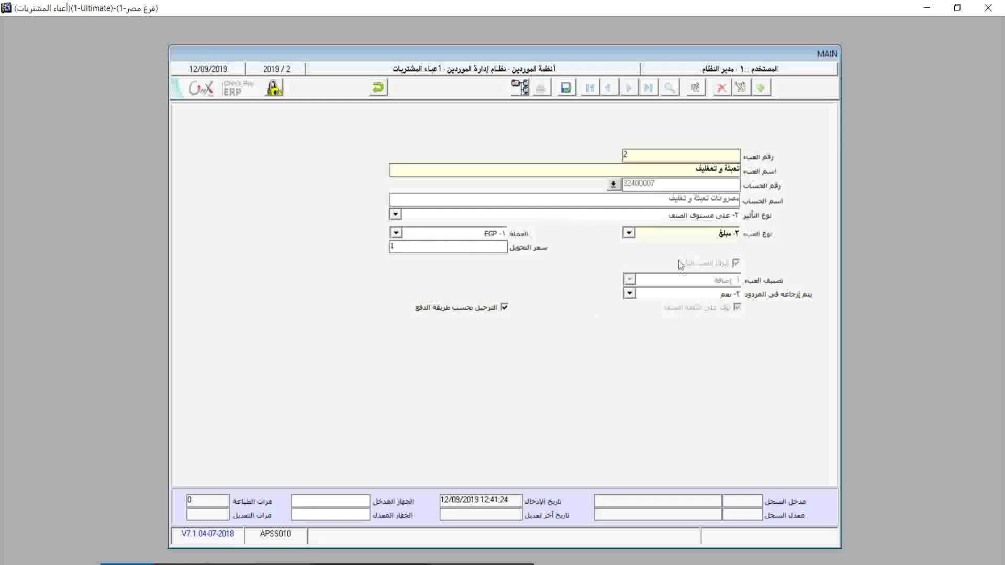
Save the new burden, close its screen, and set burden number 2 as both ends of the item burden range
{"action": "left_click", "coordinate": [571, 89]}
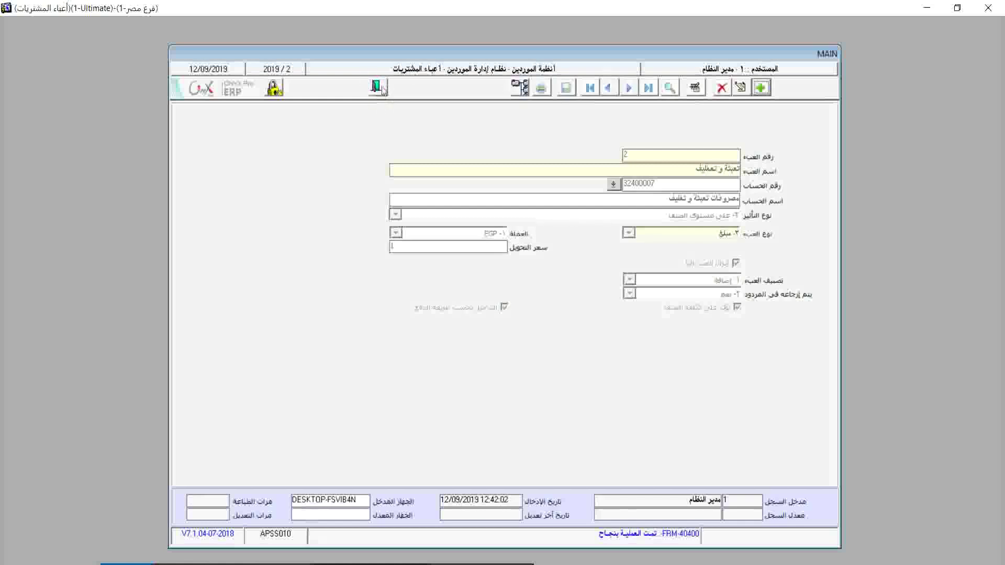
{"action": "left_click", "coordinate": [377, 87]}
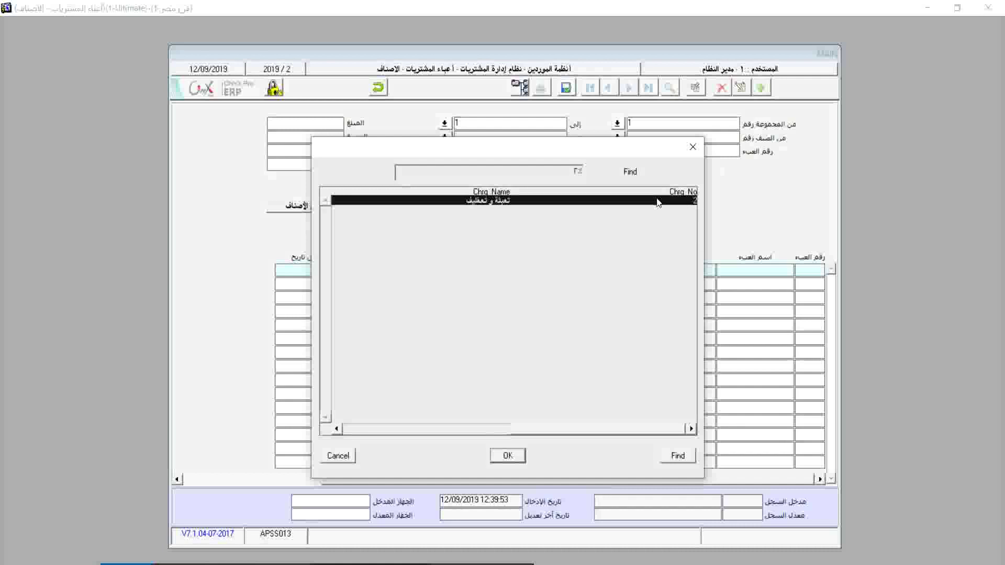
{"action": "double_click", "coordinate": [658, 200]}
{"action": "type", "text": "2"}
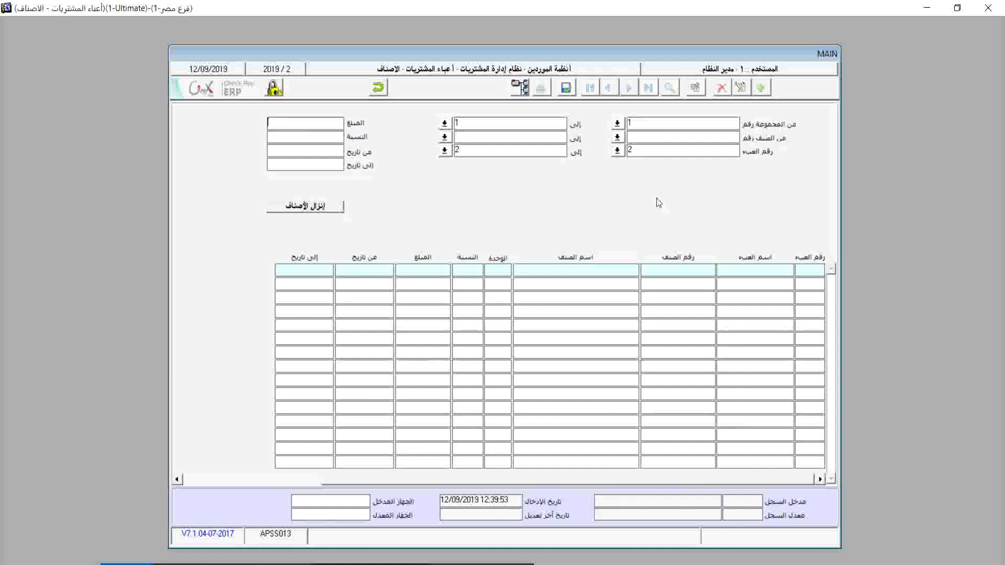
Set the item burden amount to 10, valid from 01/09/2019 to 30/09/2019
{"action": "type", "text": "10"}
{"action": "left_click", "coordinate": [321, 151]}
{"action": "type", "text": "1/09/2019"}
{"action": "key", "text": "Return"}
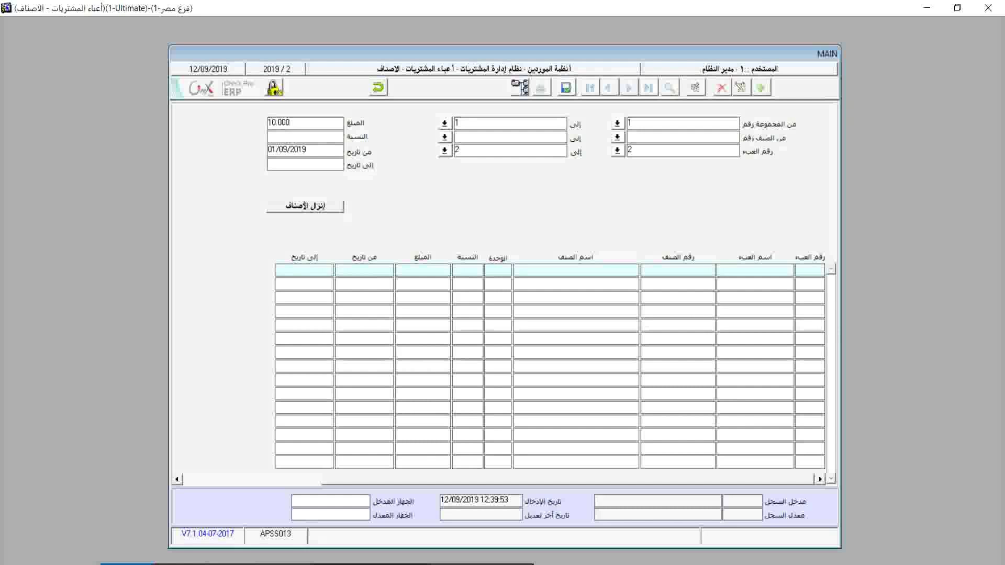
{"action": "type", "text": "30/9/2019"}
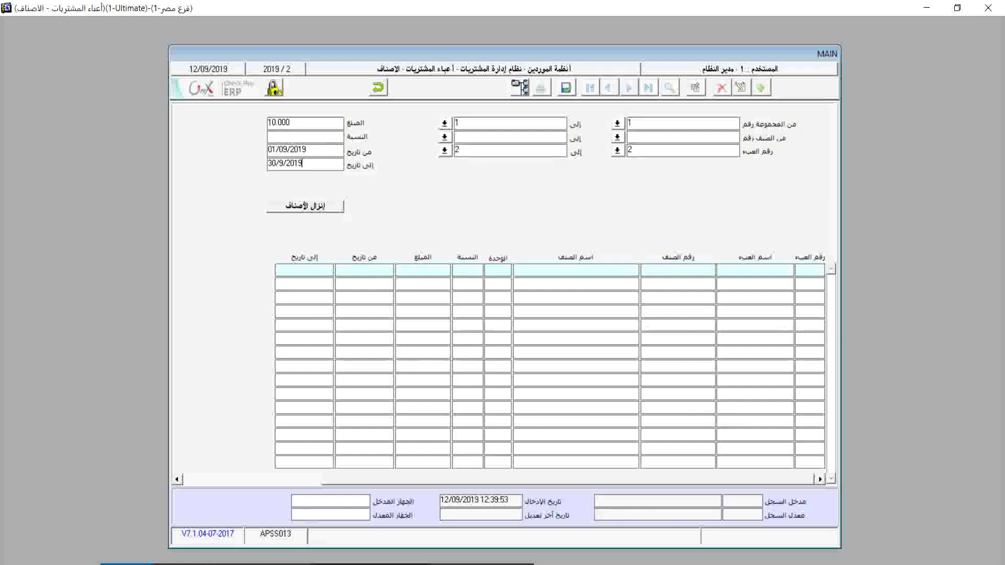
Load the items carrying this burden into the table, save the record and close the screen
{"action": "left_click", "coordinate": [299, 210]}
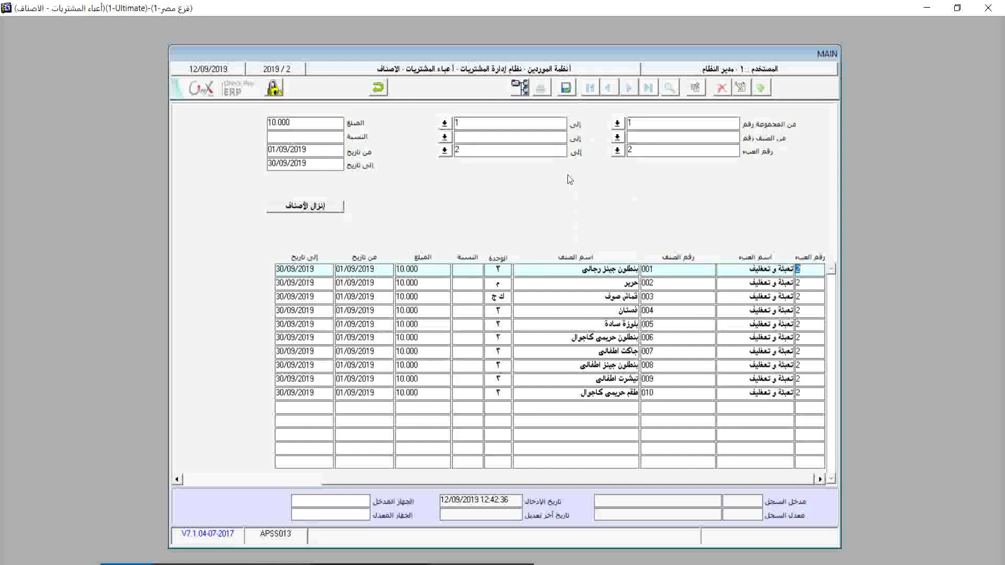
{"action": "left_click", "coordinate": [567, 90]}
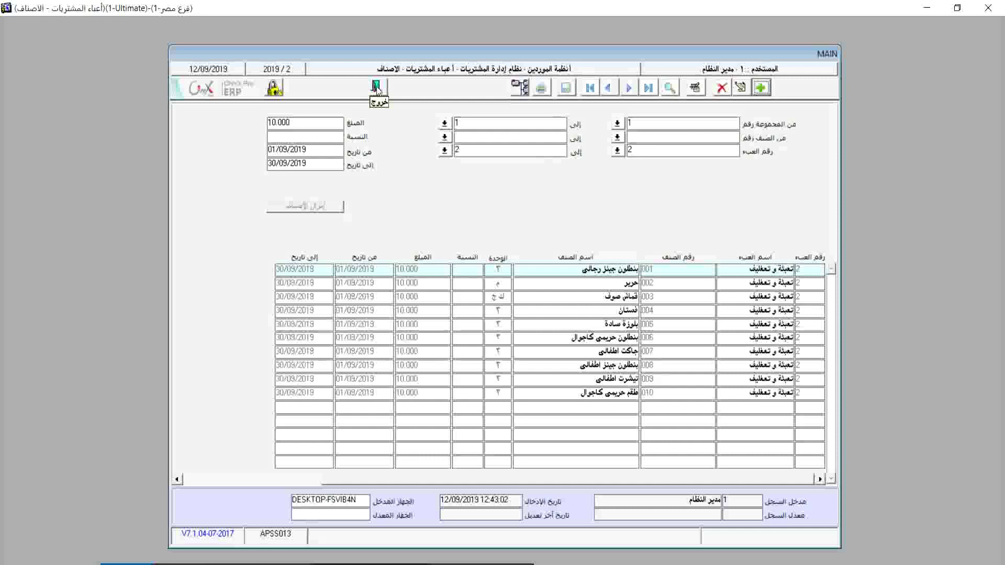
{"action": "left_click", "coordinate": [376, 89]}
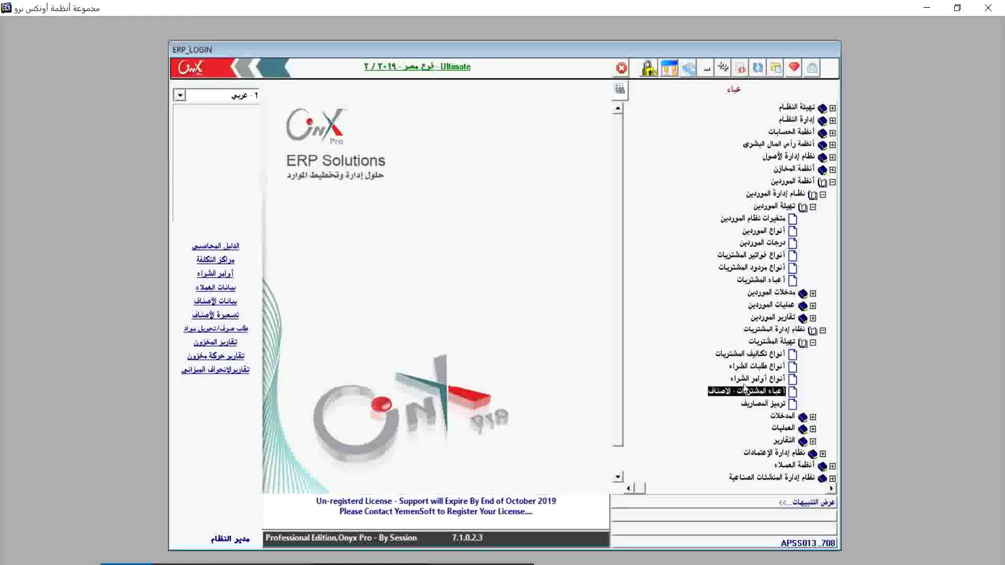
Open the ترميز المصاريف screen and start a new expense with the local name تحميل
{"action": "double_click", "coordinate": [765, 404]}
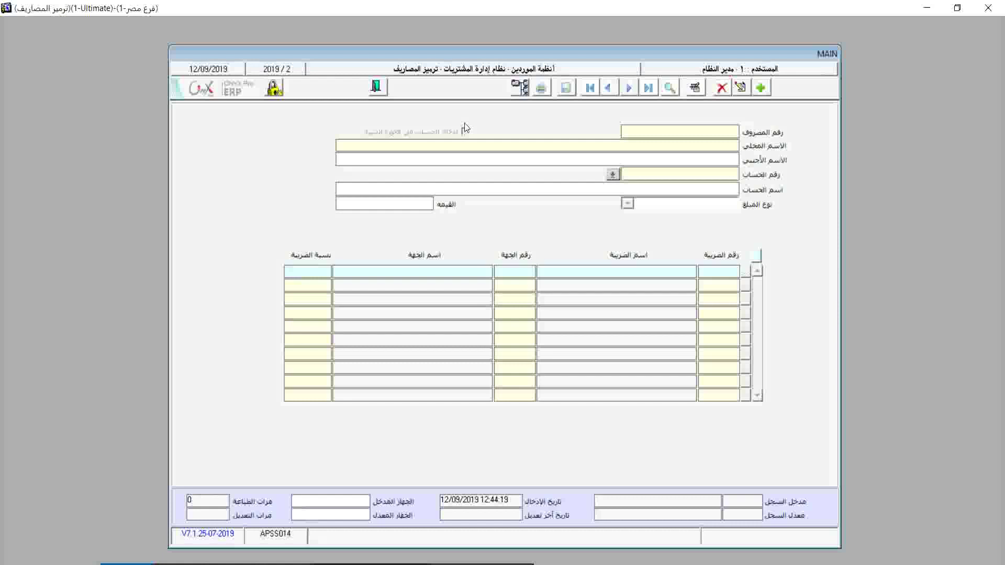
{"action": "left_click", "coordinate": [760, 88]}
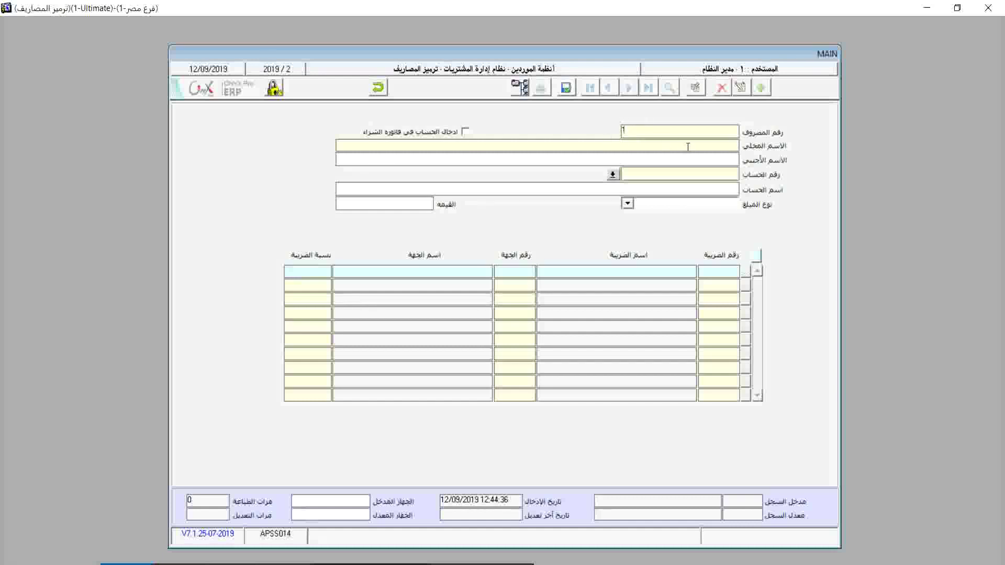
{"action": "type", "text": "تحميل"}
{"action": "key", "text": "Return"}
{"action": "left_click", "coordinate": [699, 161]}
Assign account 32400008 to the تحميل expense by searching the accounts list for its number
{"action": "left_click", "coordinate": [691, 175]}
{"action": "double_click", "coordinate": [691, 174]}
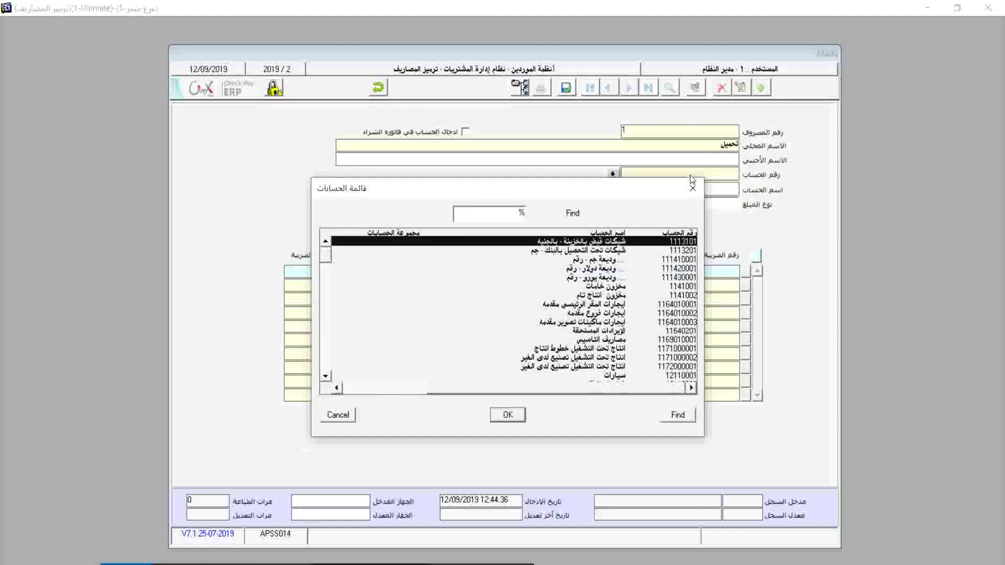
{"action": "type", "text": "32400008"}
{"action": "key", "text": "Return"}
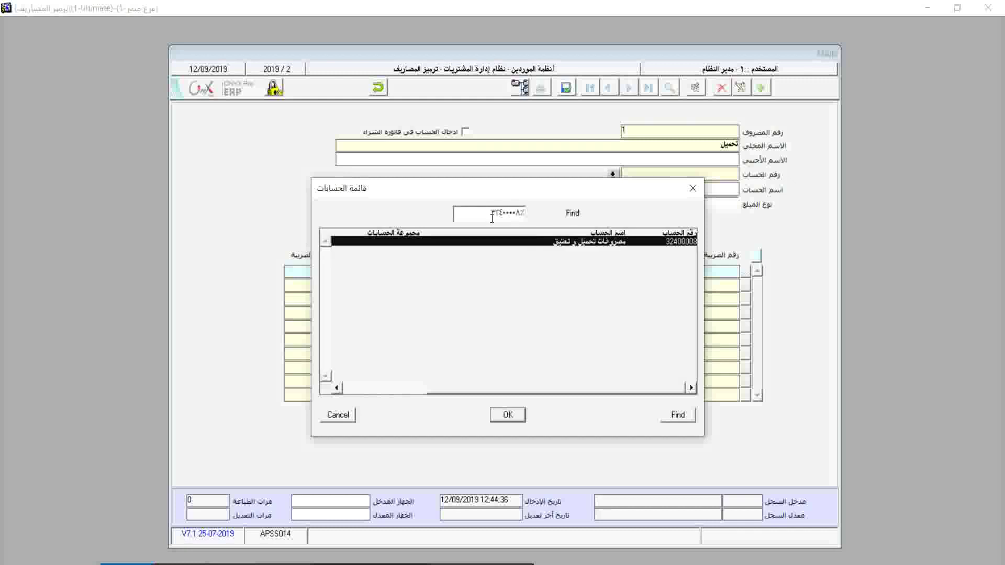
{"action": "double_click", "coordinate": [559, 242]}
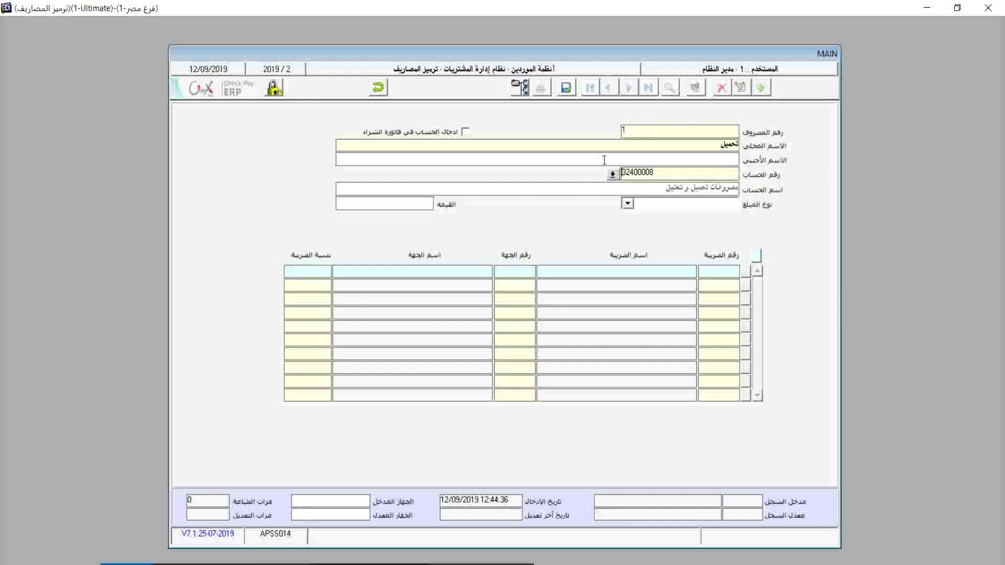
Switch the ادخال الحساب في فاتورة الشراء option on and off for the expense
{"action": "left_click", "coordinate": [465, 131]}
{"action": "left_click", "coordinate": [465, 132]}
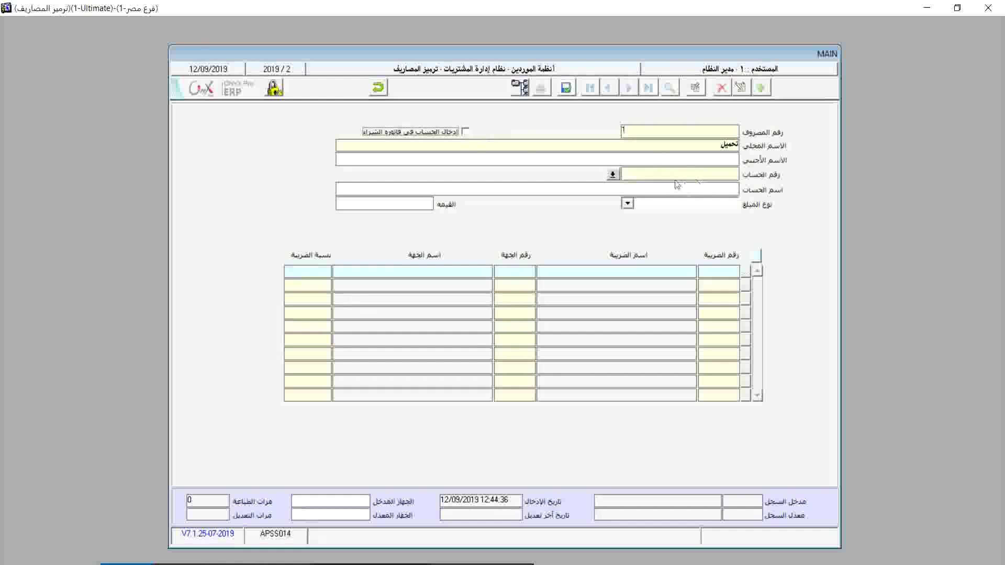
{"action": "left_click", "coordinate": [465, 131]}
{"action": "left_click", "coordinate": [465, 134]}
{"action": "left_click", "coordinate": [466, 132]}
{"action": "left_click", "coordinate": [465, 132]}
Reassign account 32400008 to the expense, and try out the ادخال الحساب في فاتورة الشراء option once more
{"action": "left_click", "coordinate": [684, 176]}
{"action": "key", "text": "F9"}
{"action": "type", "text": "ت"}
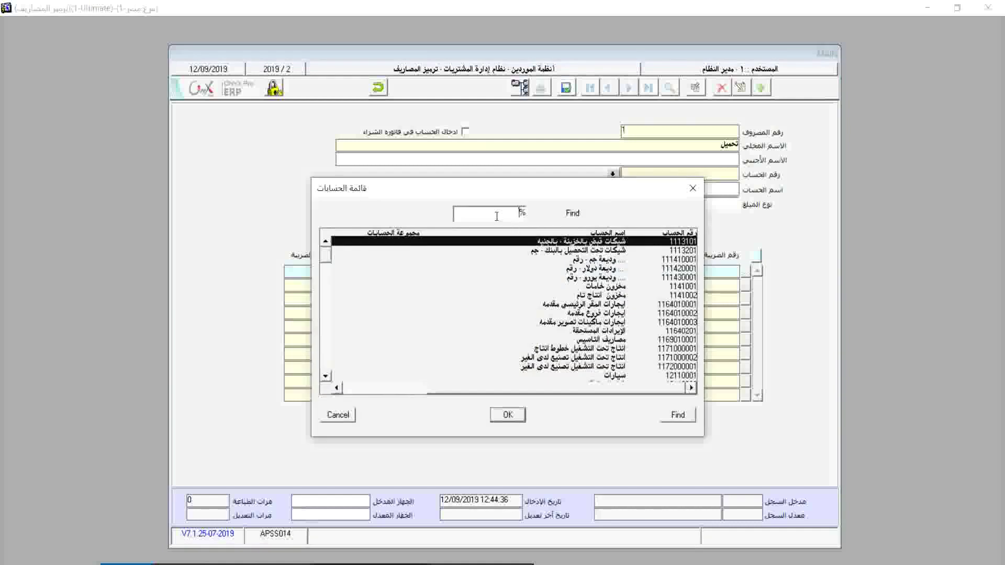
{"action": "key", "text": "BackSpace"}
{"action": "type", "text": "32400008"}
{"action": "key", "text": "Return"}
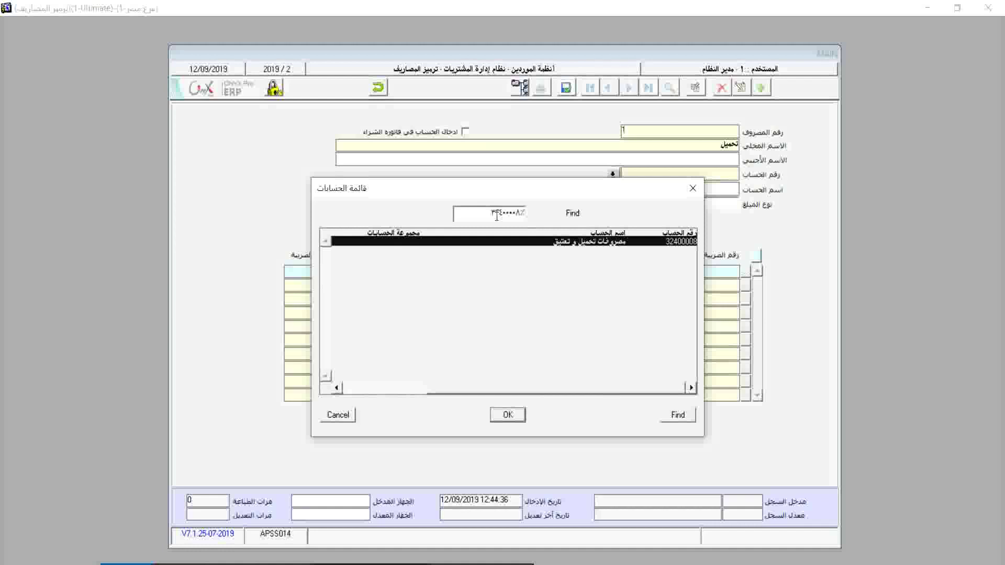
{"action": "left_click", "coordinate": [510, 416]}
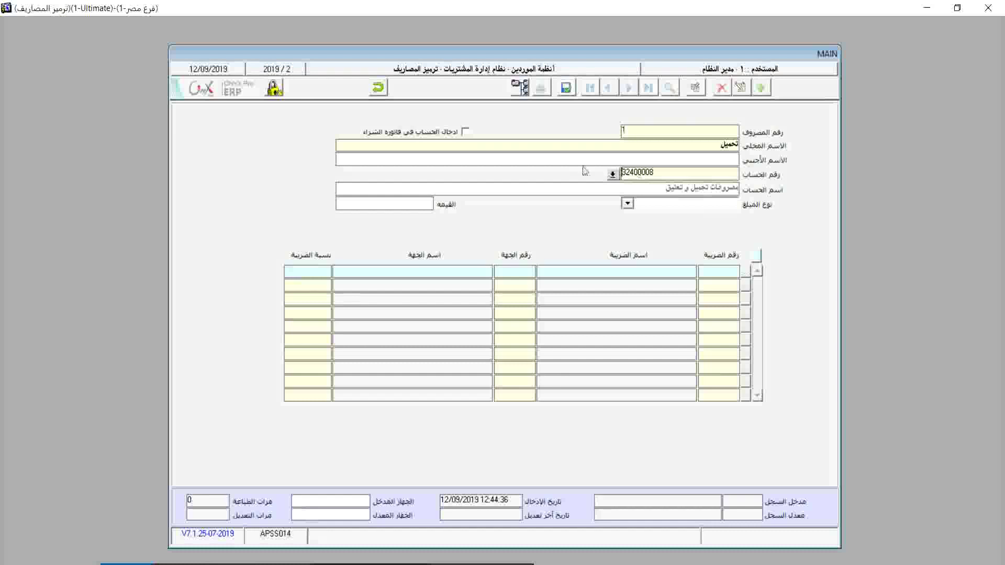
{"action": "left_click", "coordinate": [465, 133]}
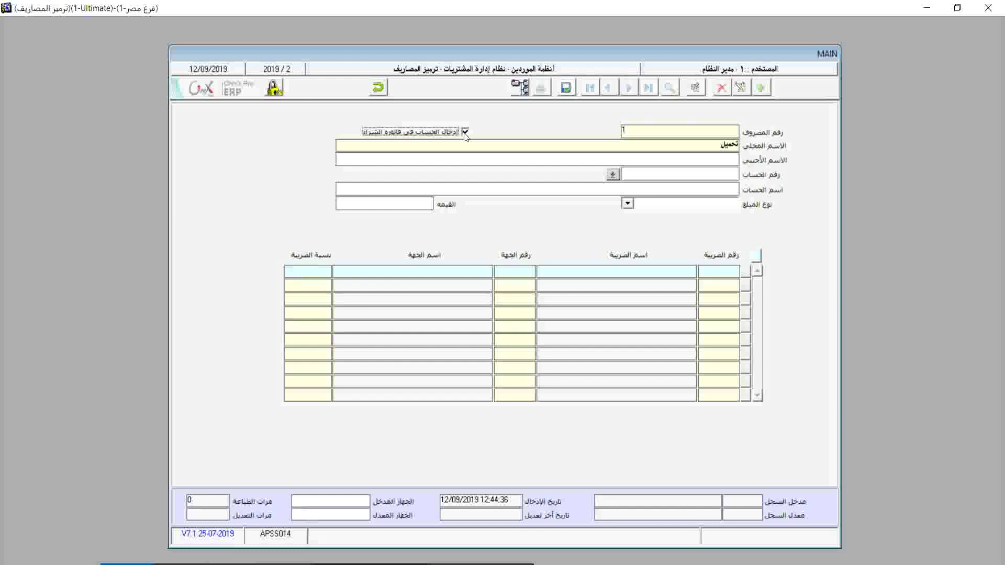
{"action": "left_click", "coordinate": [464, 133]}
Search the accounts for تحميل, assign account 32400008 to the expense, then save it and close the screen
{"action": "left_click", "coordinate": [652, 176]}
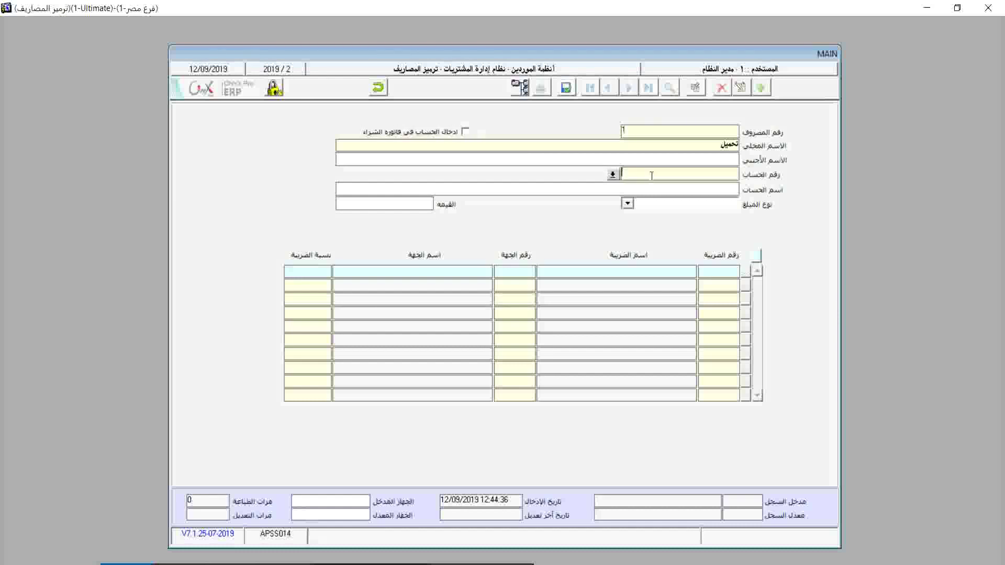
{"action": "double_click", "coordinate": [652, 177]}
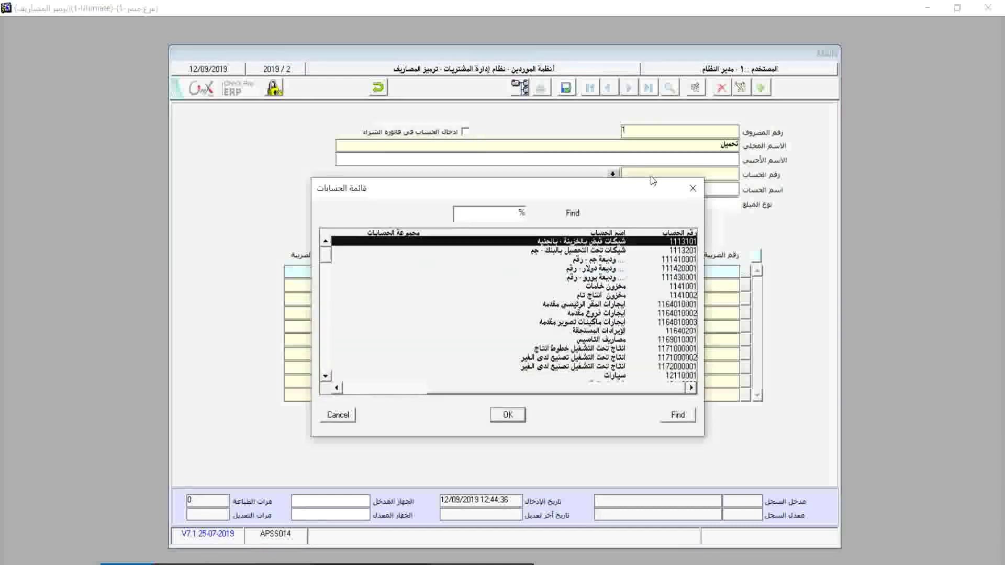
{"action": "left_click", "coordinate": [490, 215]}
{"action": "type", "text": "تحميل"}
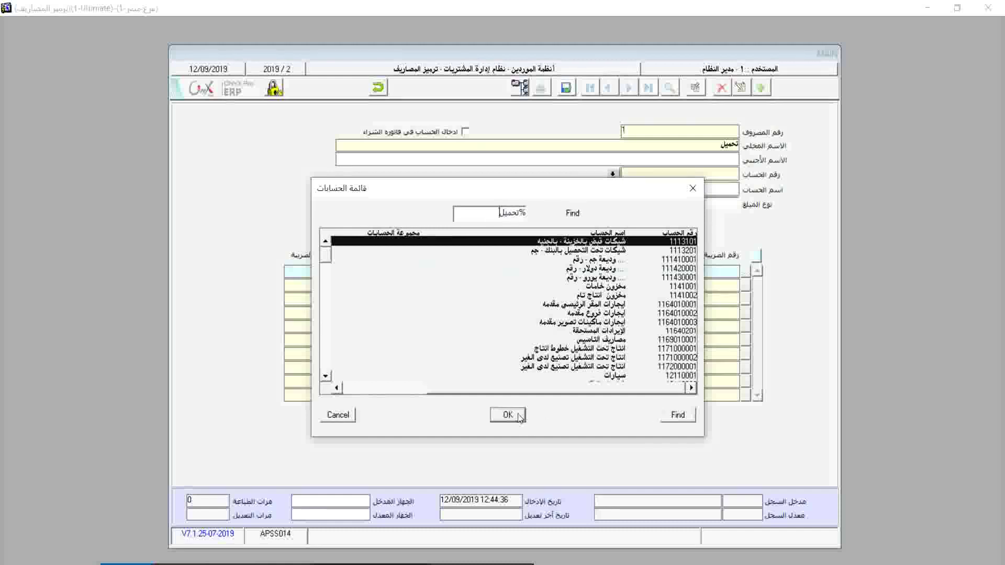
{"action": "left_click", "coordinate": [683, 415]}
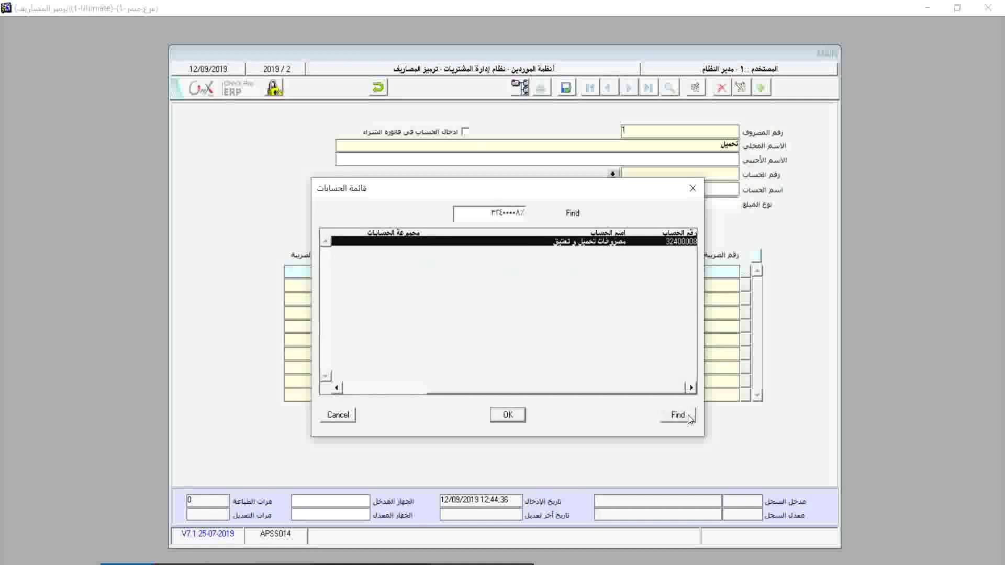
{"action": "left_click", "coordinate": [507, 414]}
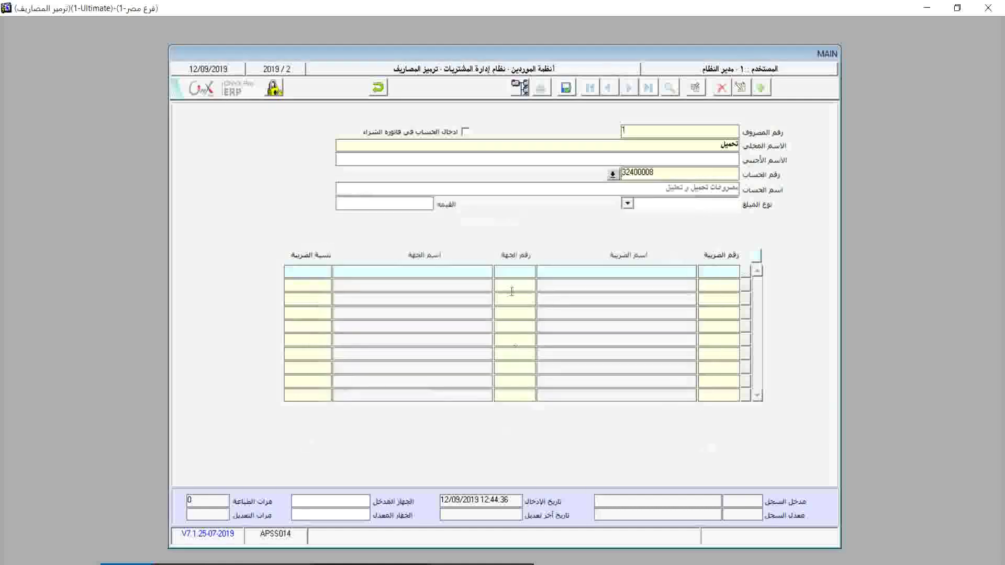
{"action": "left_click", "coordinate": [566, 89]}
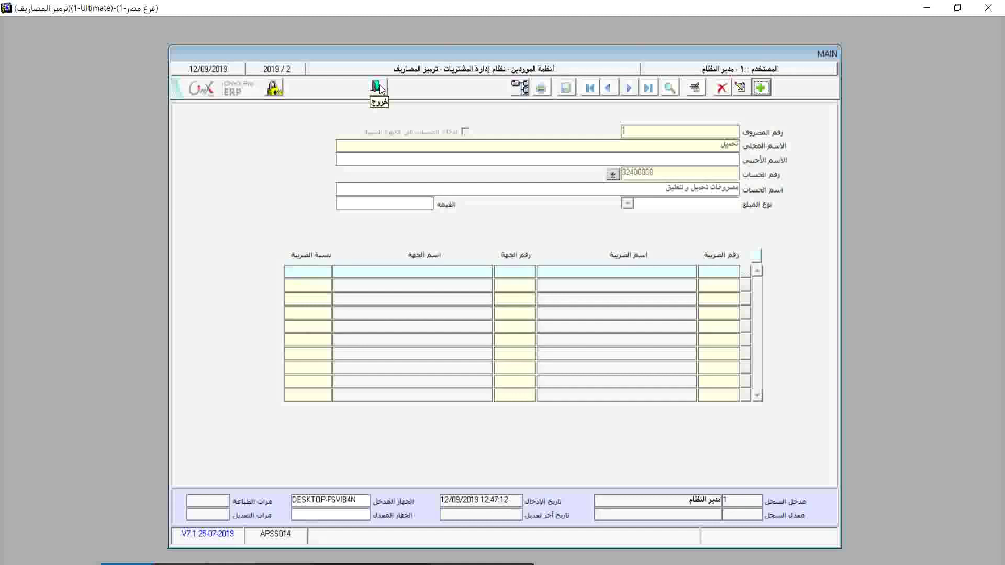
{"action": "left_click", "coordinate": [377, 87]}
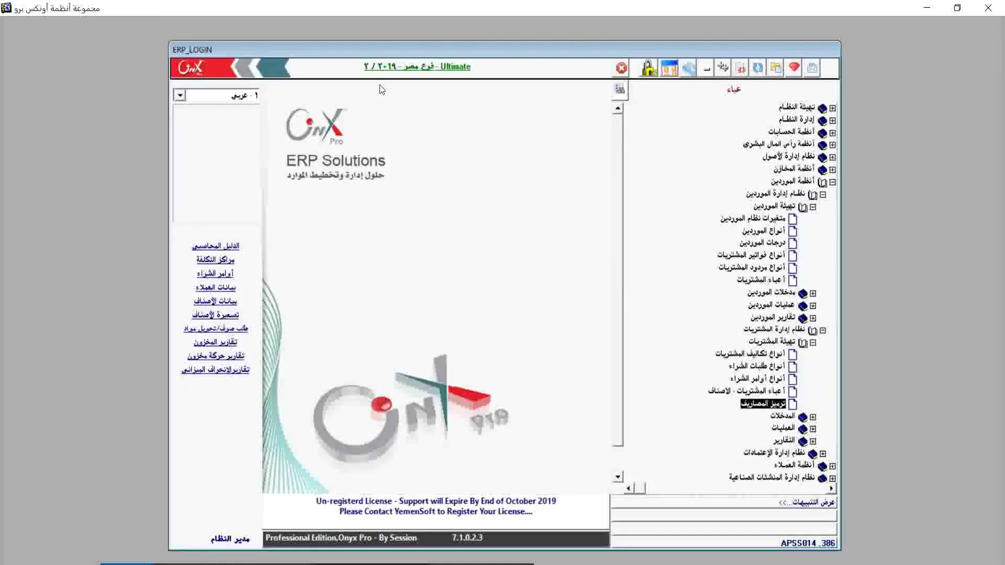